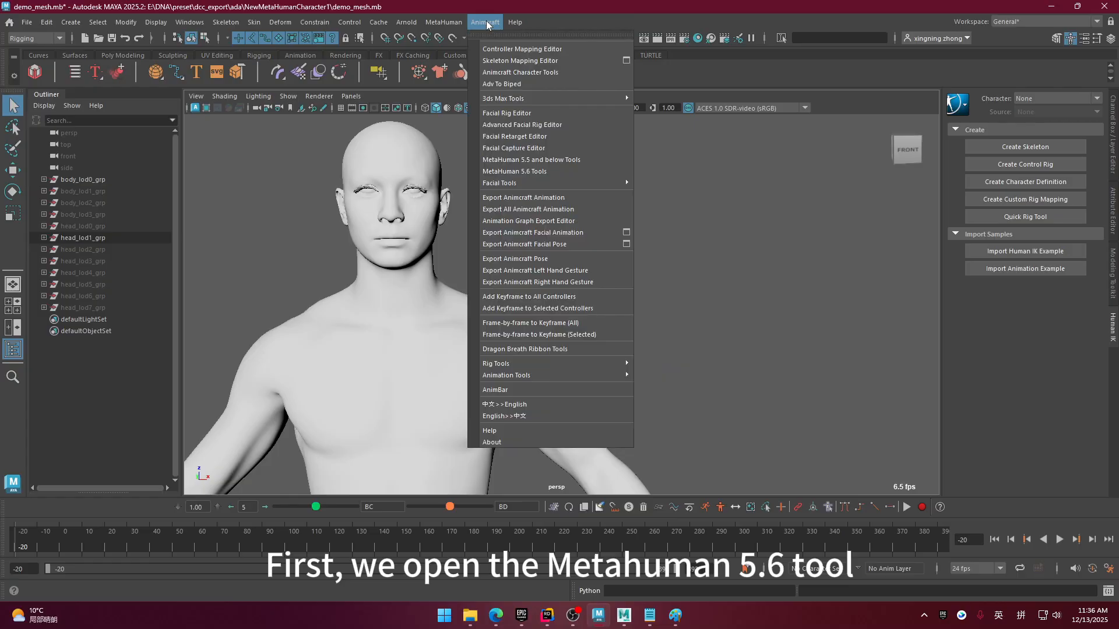
# - Open the MetaHuman 5.6 Tools editor and move its window beside the character's head and torso
pyautogui.click(545, 172)
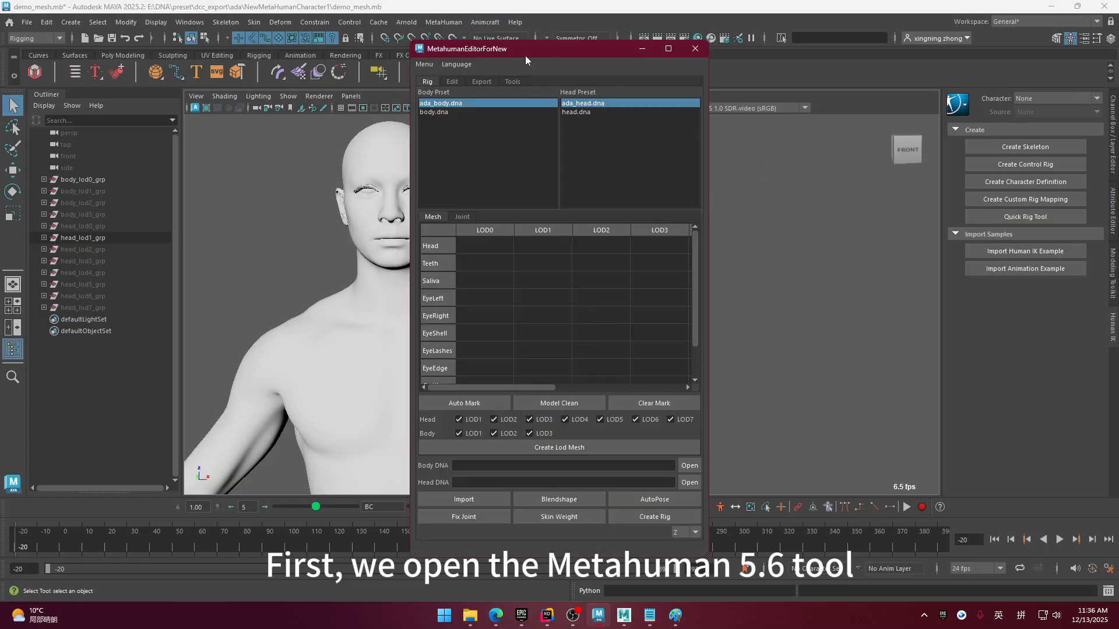
pyautogui.moveTo(511, 48); pyautogui.dragTo(683, 47)
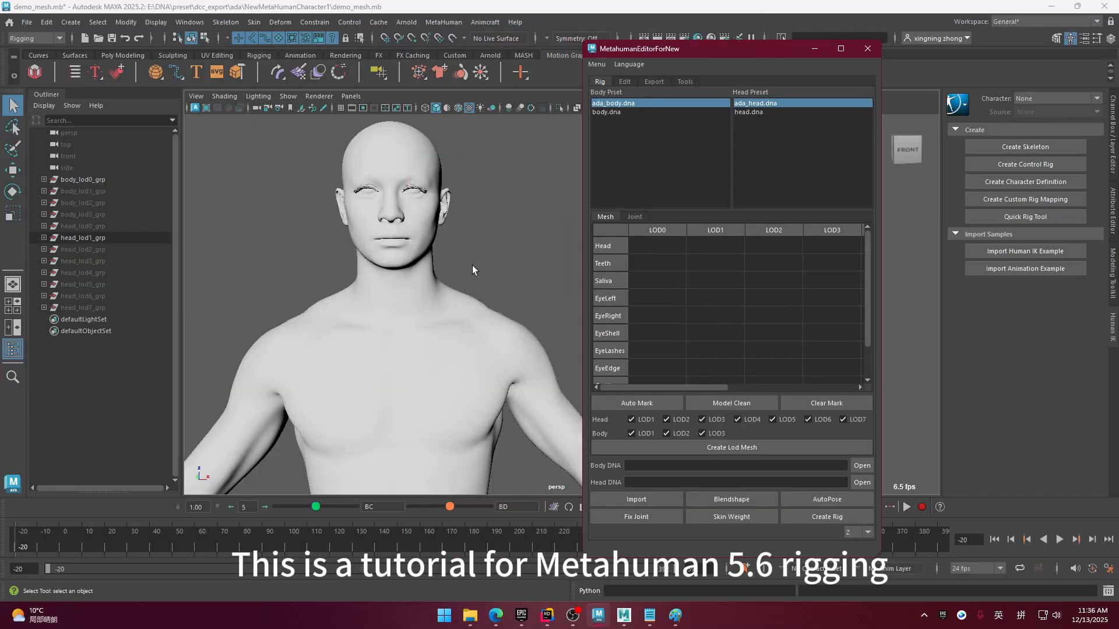
pyautogui.keyDown('alt'); pyautogui.moveTo(498, 253); pyautogui.dragTo(483, 278); pyautogui.keyUp('alt')
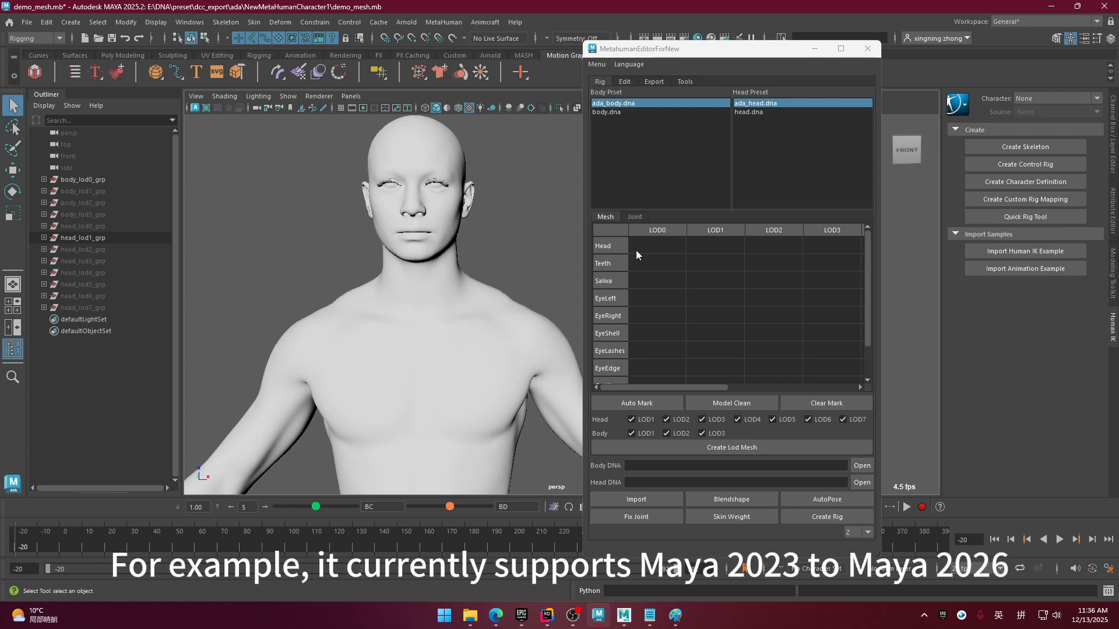
pyautogui.moveTo(687, 49); pyautogui.dragTo(655, 35)
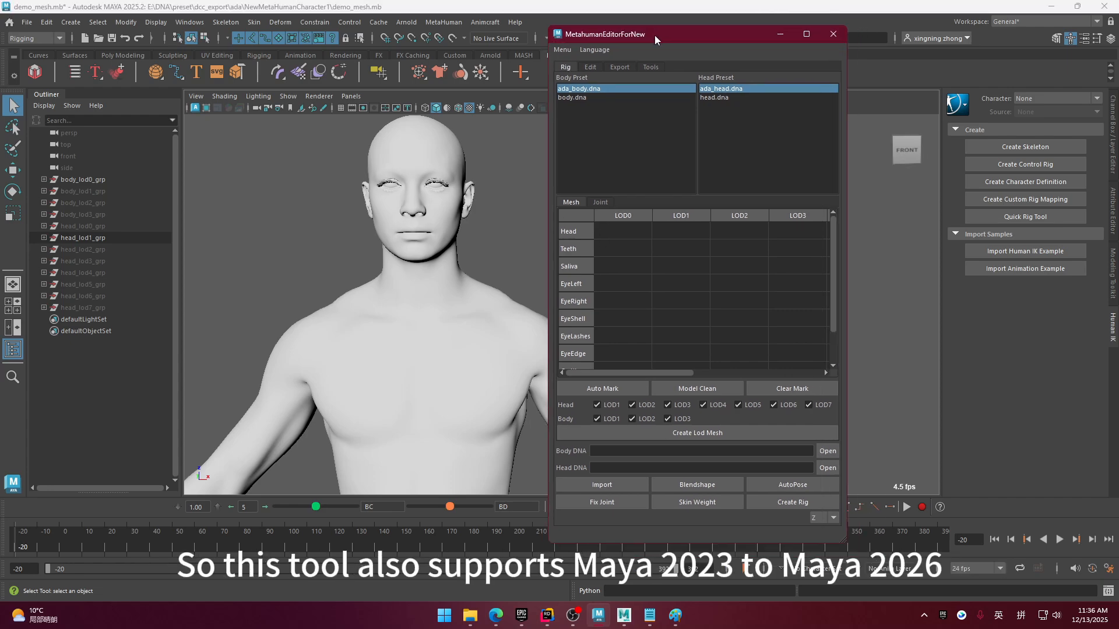
pyautogui.moveTo(487, 261)
pyautogui.keyDown('alt'); pyautogui.mouseDown(button='middle')
pyautogui.moveTo(465, 285)
pyautogui.moveTo(470, 261)
pyautogui.mouseUp(button='middle'); pyautogui.keyUp('alt')
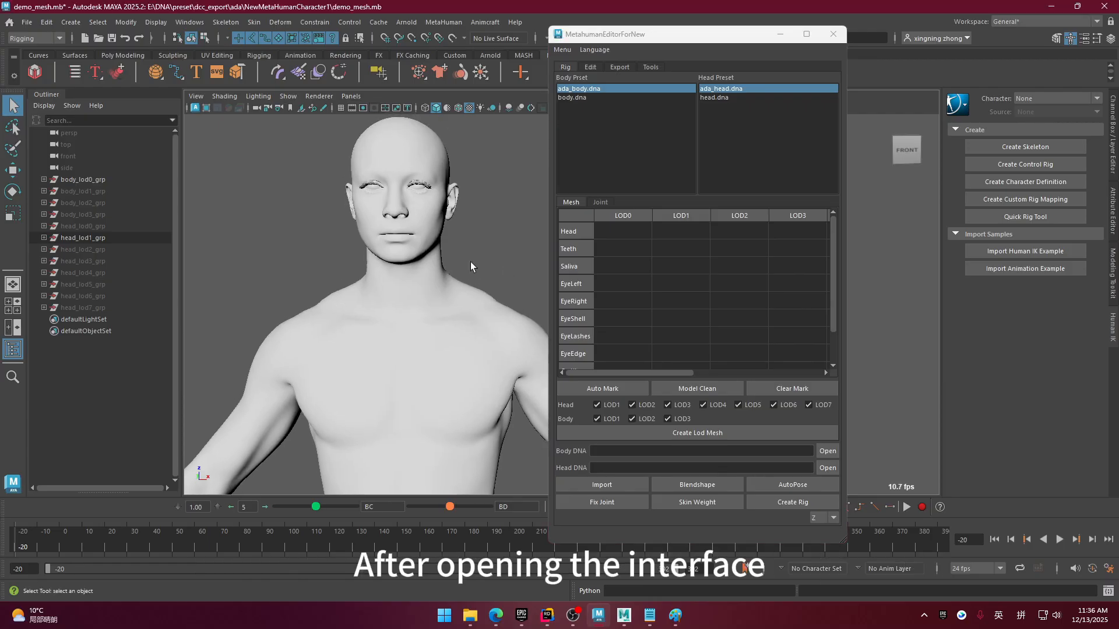
pyautogui.click(611, 32)
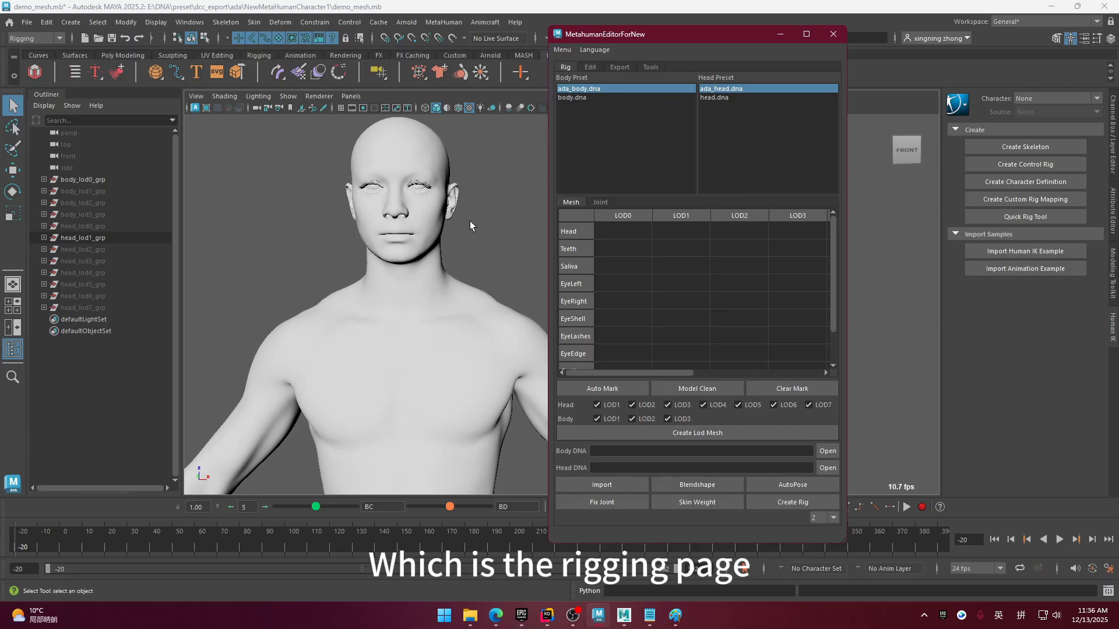
# - Automatically mark all head and body meshes of the scene in the LOD table
pyautogui.keyDown('alt'); pyautogui.moveTo(470, 222); pyautogui.dragTo(458, 215, button='middle'); pyautogui.keyUp('alt')
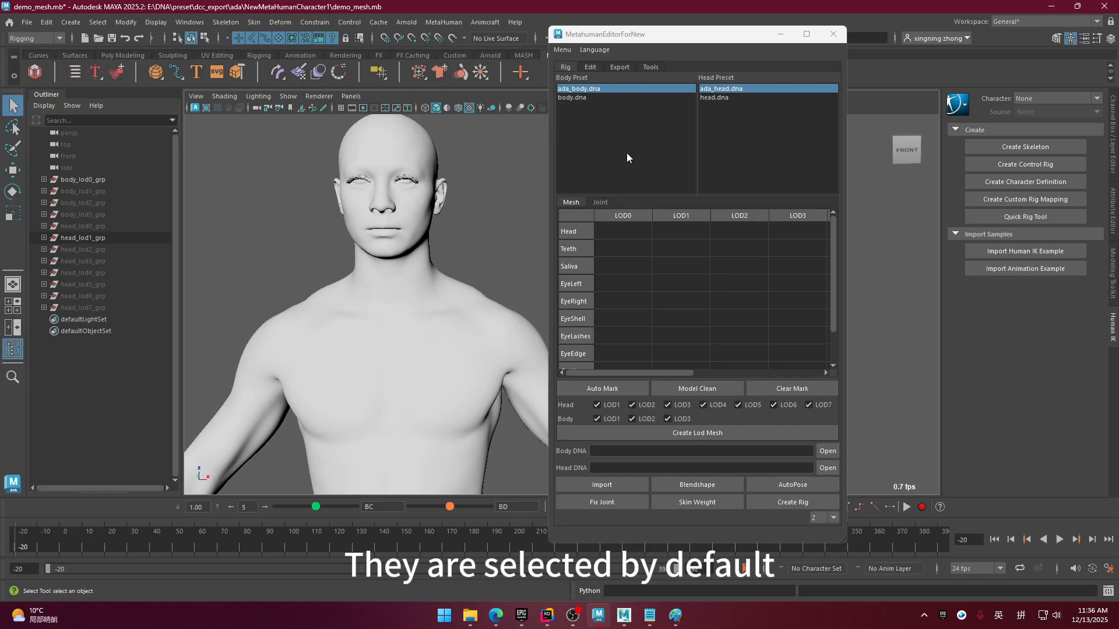
pyautogui.keyDown('alt'); pyautogui.moveTo(476, 238); pyautogui.dragTo(471, 230, button='middle'); pyautogui.keyUp('alt')
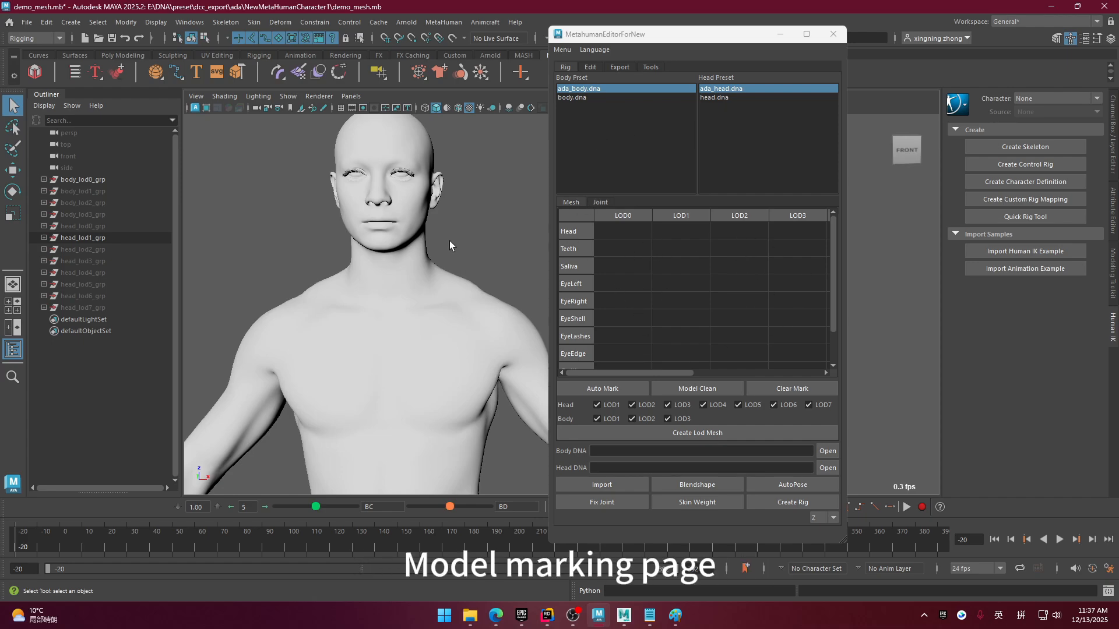
pyautogui.keyDown('alt'); pyautogui.moveTo(449, 240); pyautogui.dragTo(453, 256); pyautogui.keyUp('alt')
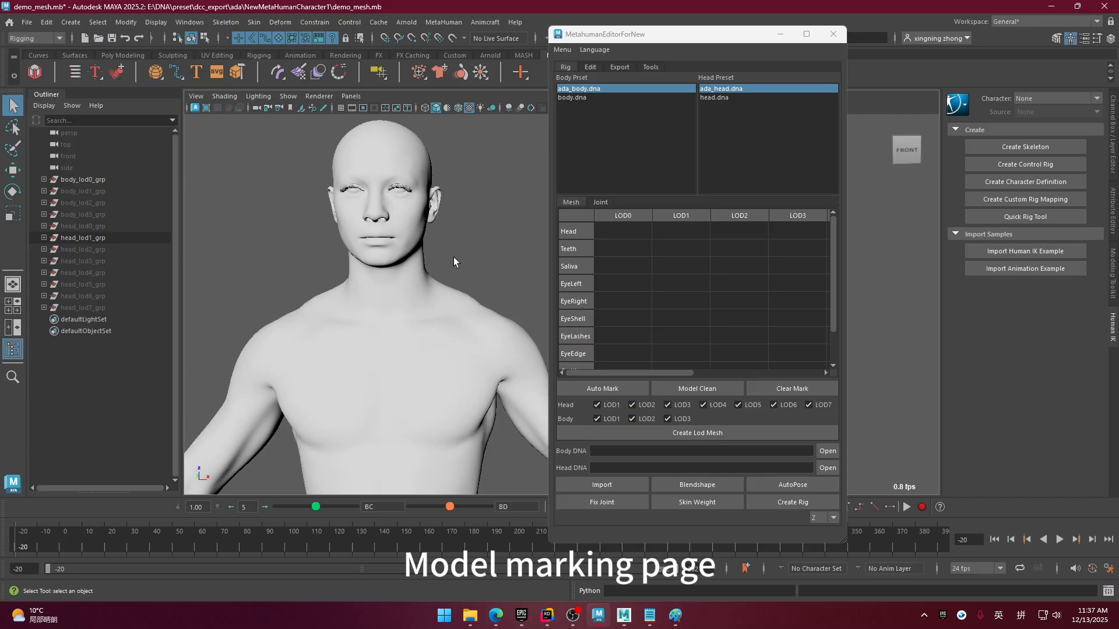
pyautogui.click(614, 390)
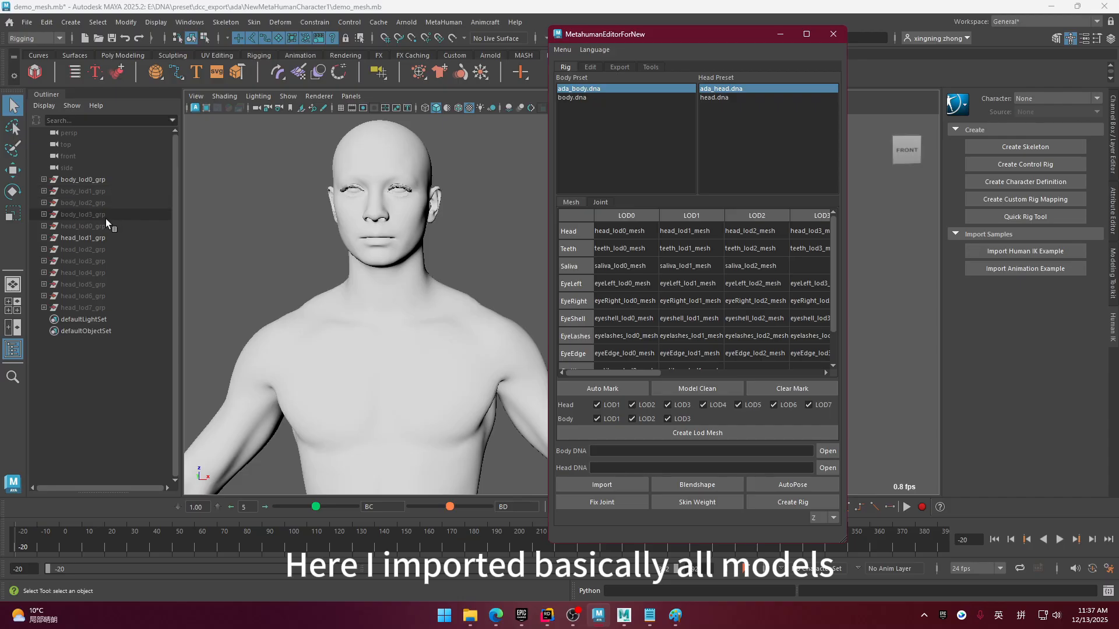
# - Hide head_lod1_grp and show head_lod0_grp so the character displays its LOD0 head
pyautogui.moveTo(106, 192); pyautogui.dragTo(110, 226)
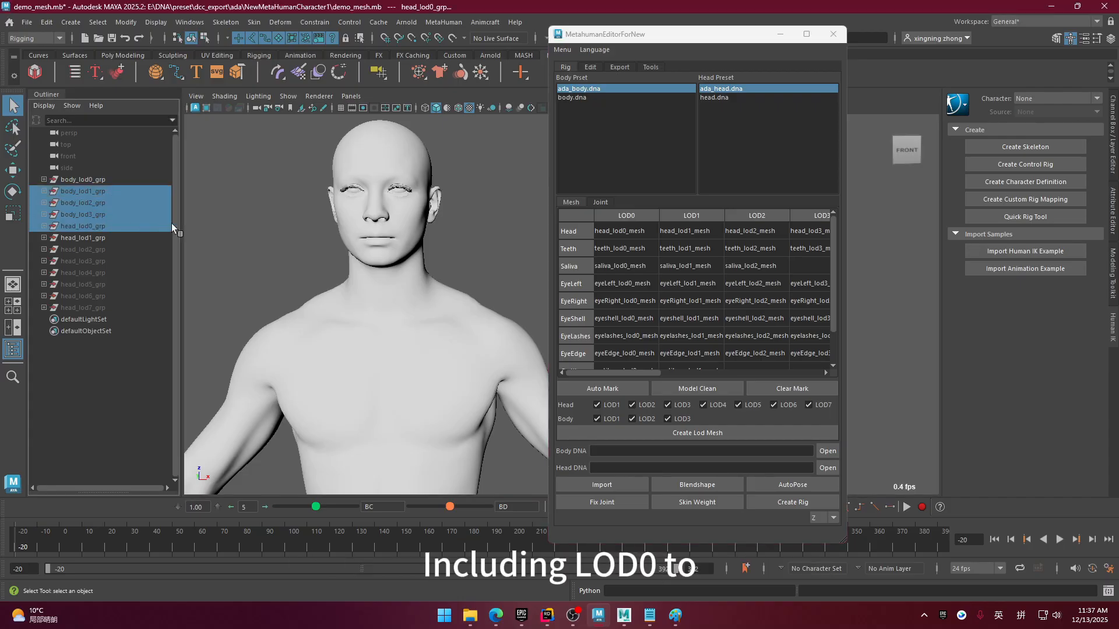
pyautogui.click(223, 207)
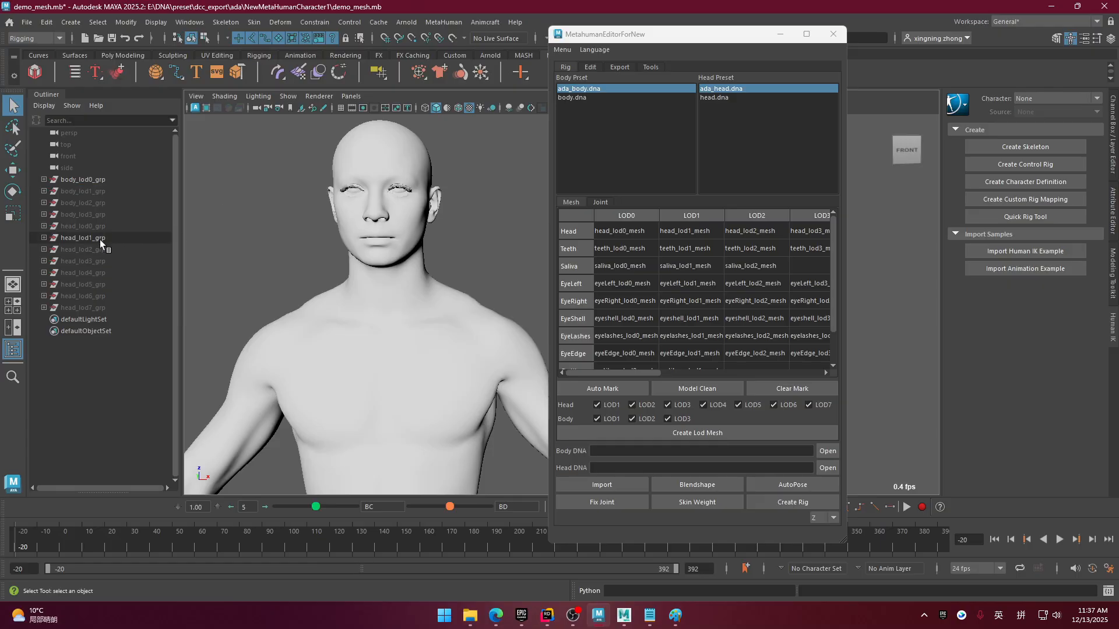
pyautogui.click(99, 238)
pyautogui.press('h')
pyautogui.click(99, 227)
pyautogui.press('h')
pyautogui.click(213, 194)
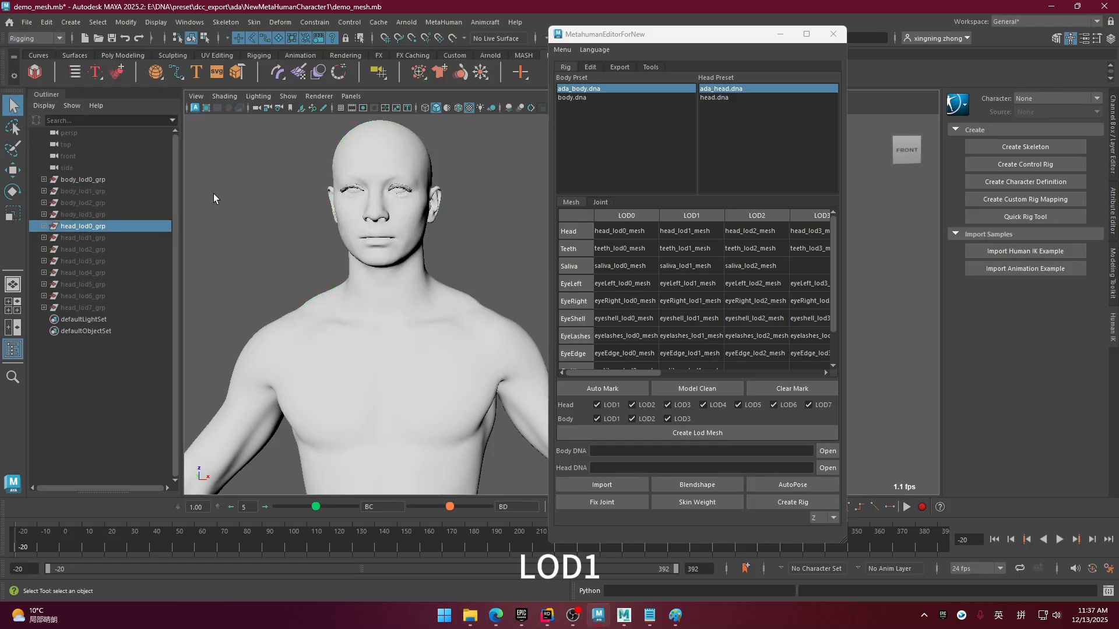
# - Examine the imported head groups from LOD0 to LOD7 and the LOD0 body group on the character
pyautogui.click(114, 304)
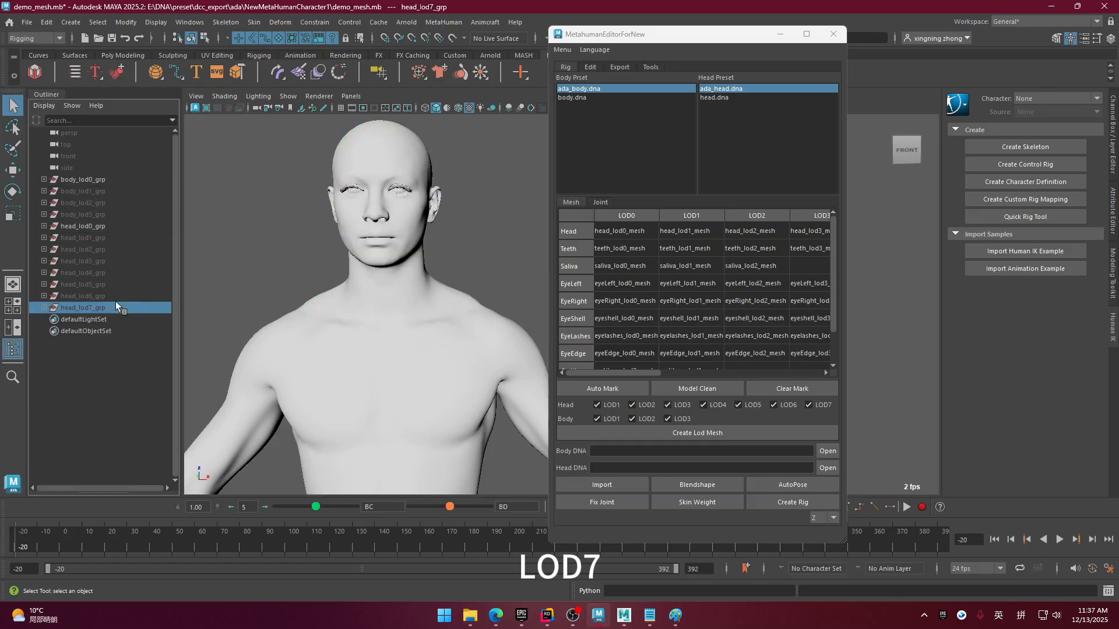
pyautogui.click(114, 225)
pyautogui.click(120, 313)
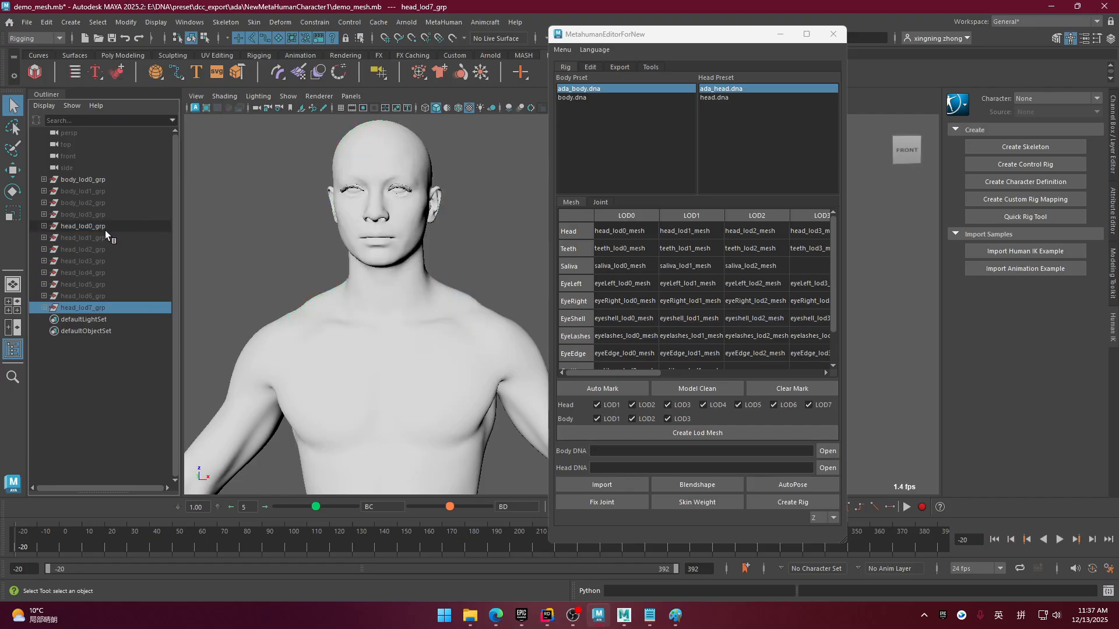
pyautogui.click(105, 178)
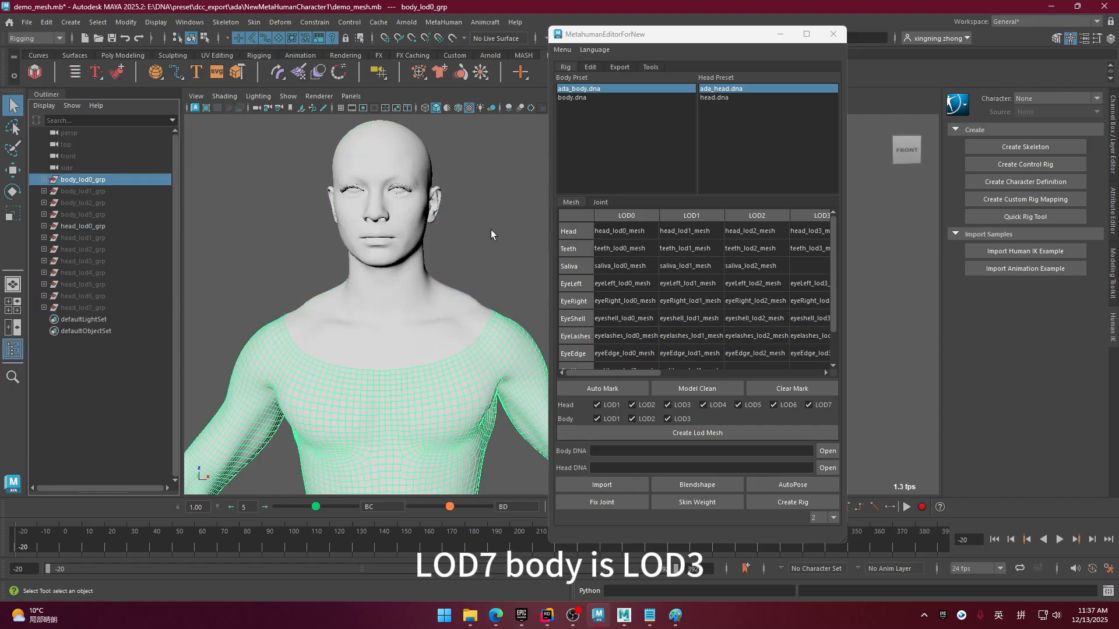
pyautogui.keyDown('alt'); pyautogui.moveTo(467, 292); pyautogui.dragTo(470, 323); pyautogui.keyUp('alt')
pyautogui.keyDown('alt'); pyautogui.moveTo(470, 322); pyautogui.dragTo(469, 293, button='middle'); pyautogui.keyUp('alt')
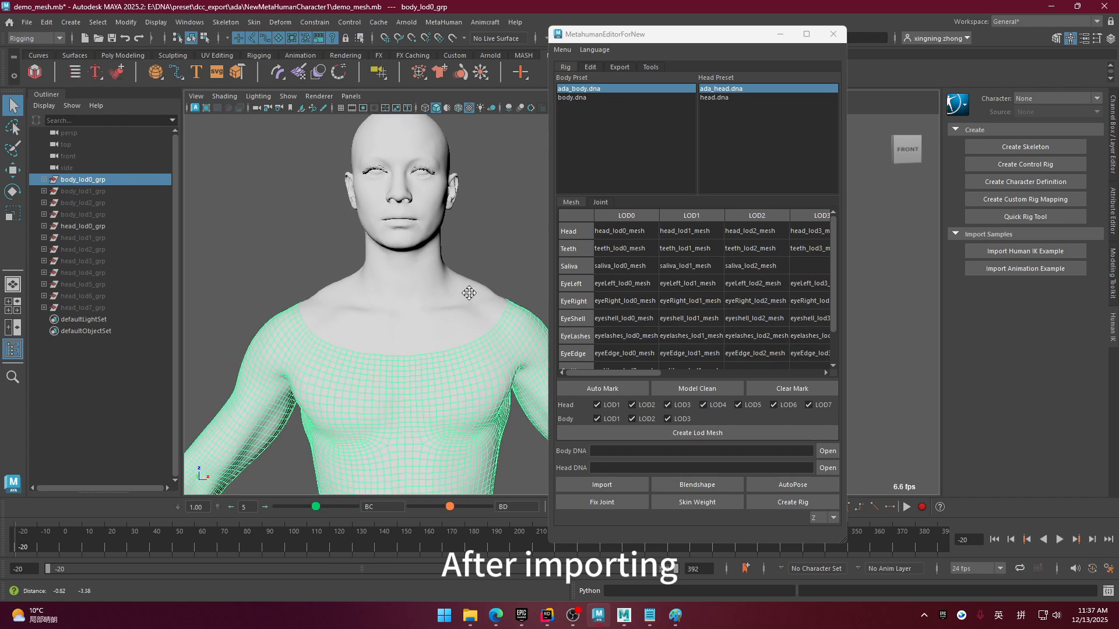
pyautogui.keyDown('alt'); pyautogui.moveTo(469, 293); pyautogui.dragTo(460, 298); pyautogui.keyUp('alt')
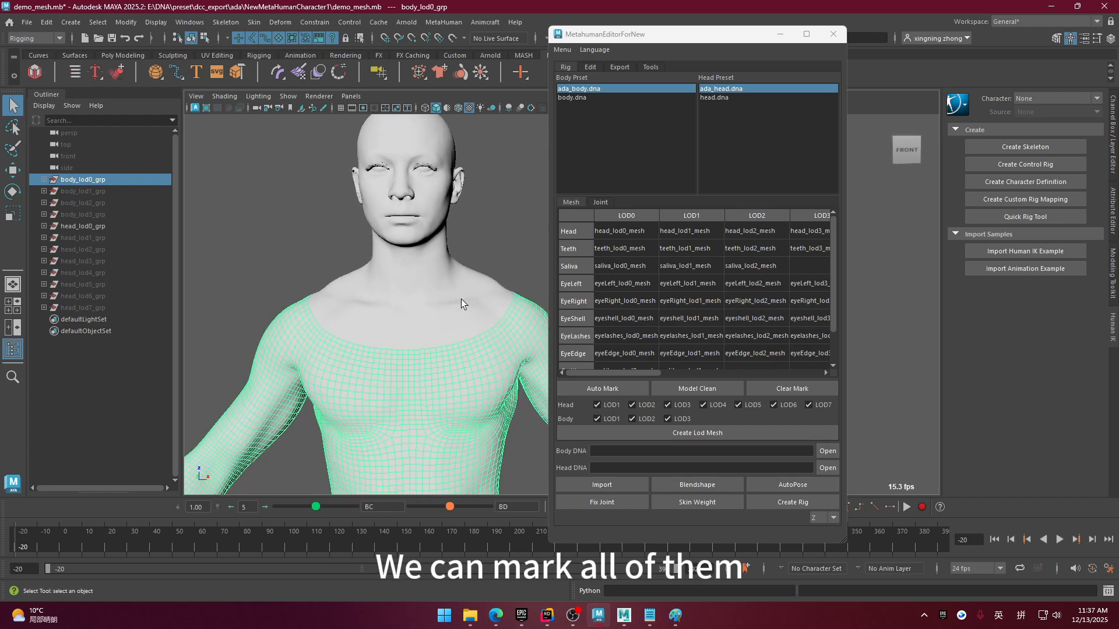
pyautogui.click(833, 256)
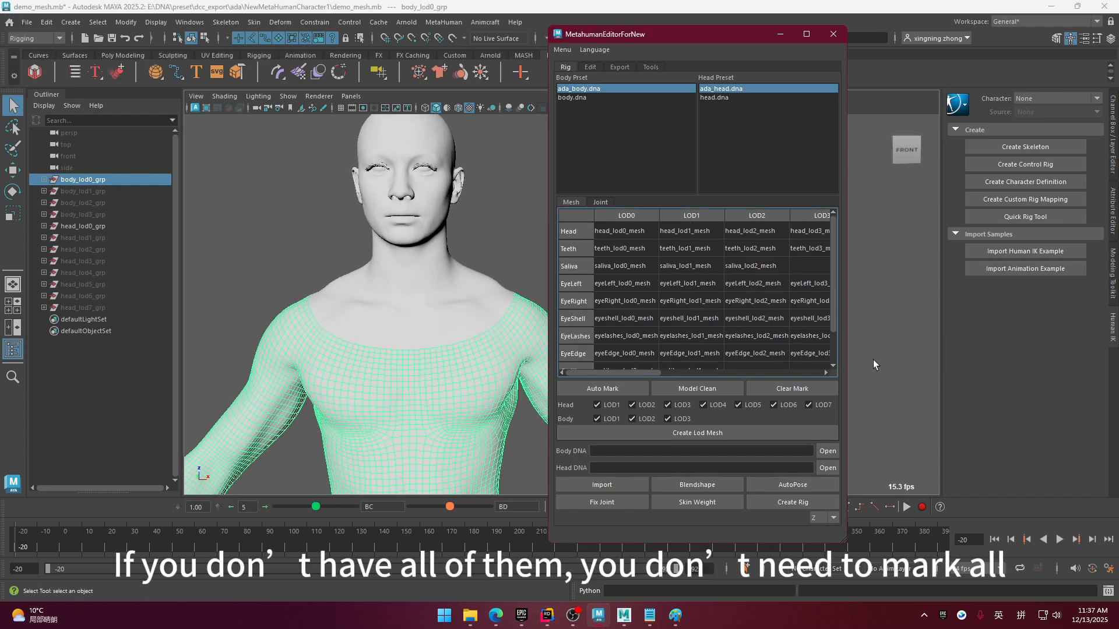
pyautogui.keyDown('alt'); pyautogui.moveTo(515, 235); pyautogui.dragTo(499, 248, button='middle'); pyautogui.keyUp('alt')
pyautogui.click(478, 257)
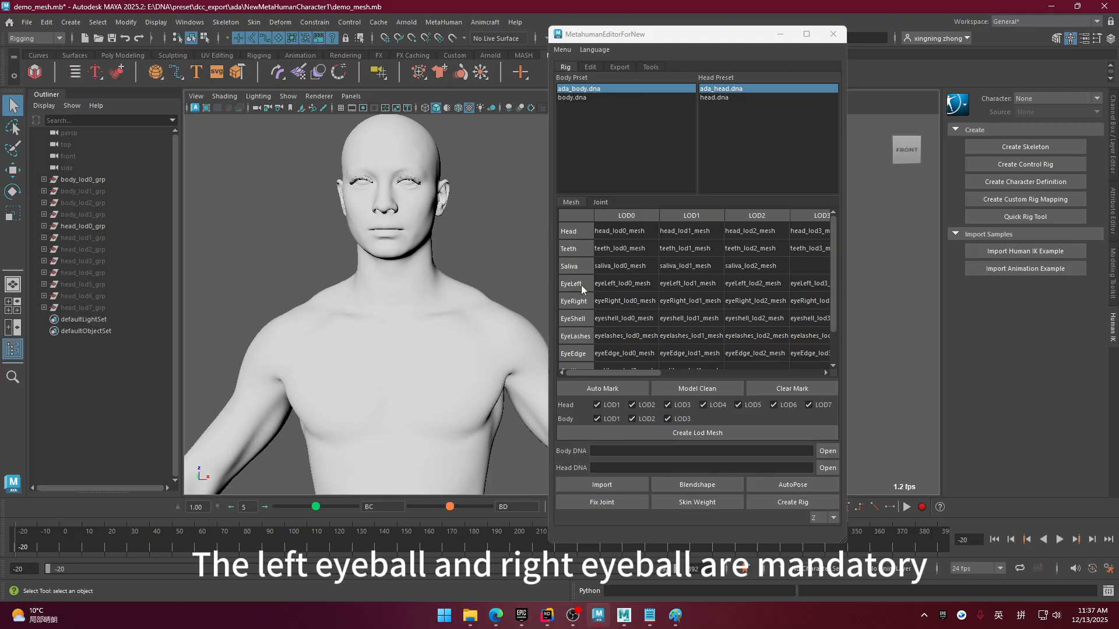
pyautogui.scroll(2, 485, 300)
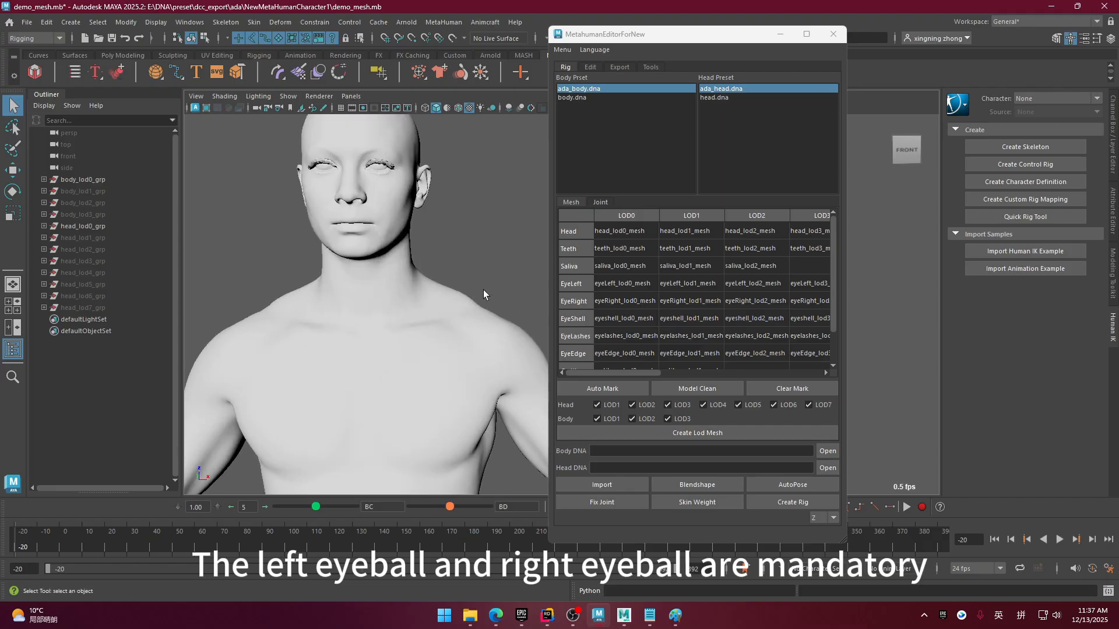
pyautogui.keyDown('alt'); pyautogui.moveTo(483, 289); pyautogui.dragTo(506, 327, button='middle'); pyautogui.keyUp('alt')
pyautogui.moveTo(501, 323)
pyautogui.keyDown('alt'); pyautogui.mouseDown()
pyautogui.moveTo(482, 305)
pyautogui.moveTo(489, 329)
pyautogui.mouseUp(); pyautogui.keyUp('alt')
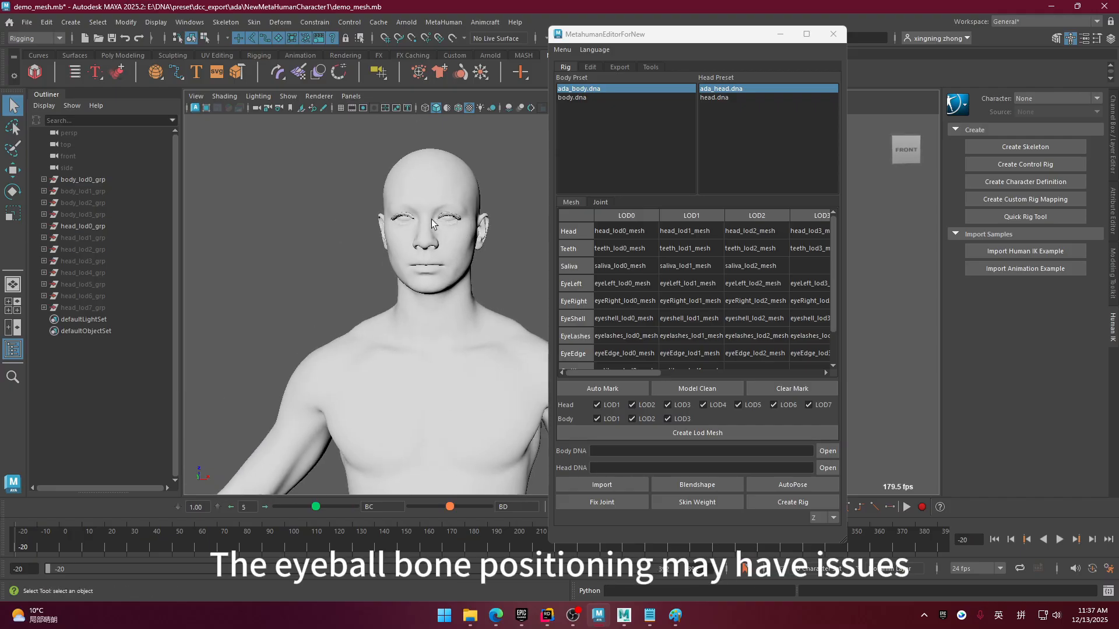
pyautogui.keyDown('alt'); pyautogui.moveTo(457, 250); pyautogui.dragTo(470, 275, button='right'); pyautogui.keyUp('alt')
pyautogui.keyDown('alt'); pyautogui.moveTo(469, 275); pyautogui.dragTo(465, 293, button='middle'); pyautogui.keyUp('alt')
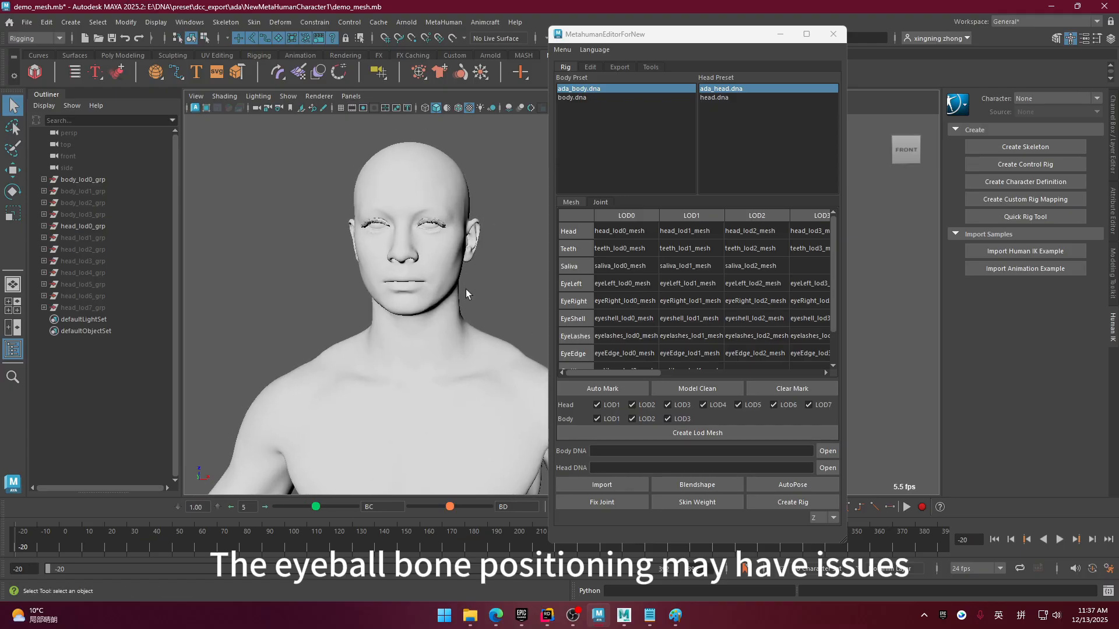
pyautogui.keyDown('alt'); pyautogui.moveTo(506, 353); pyautogui.dragTo(515, 328, button='middle'); pyautogui.keyUp('alt')
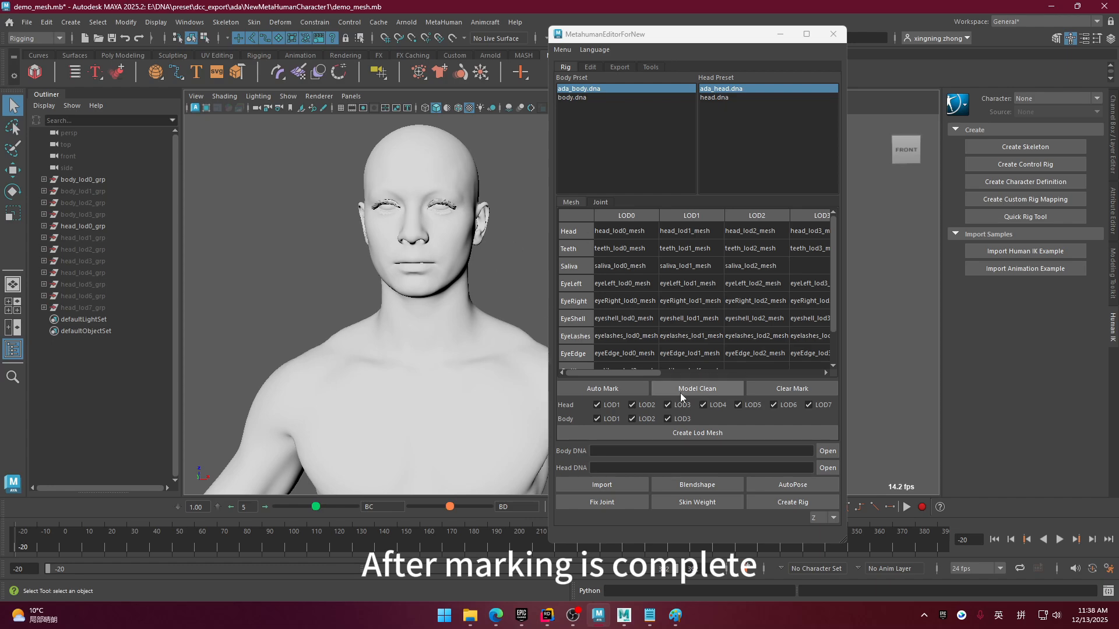
# - Clean the marked models and inspect the transform values of the LOD0 head mesh
pyautogui.click(718, 391)
pyautogui.click(1103, 136)
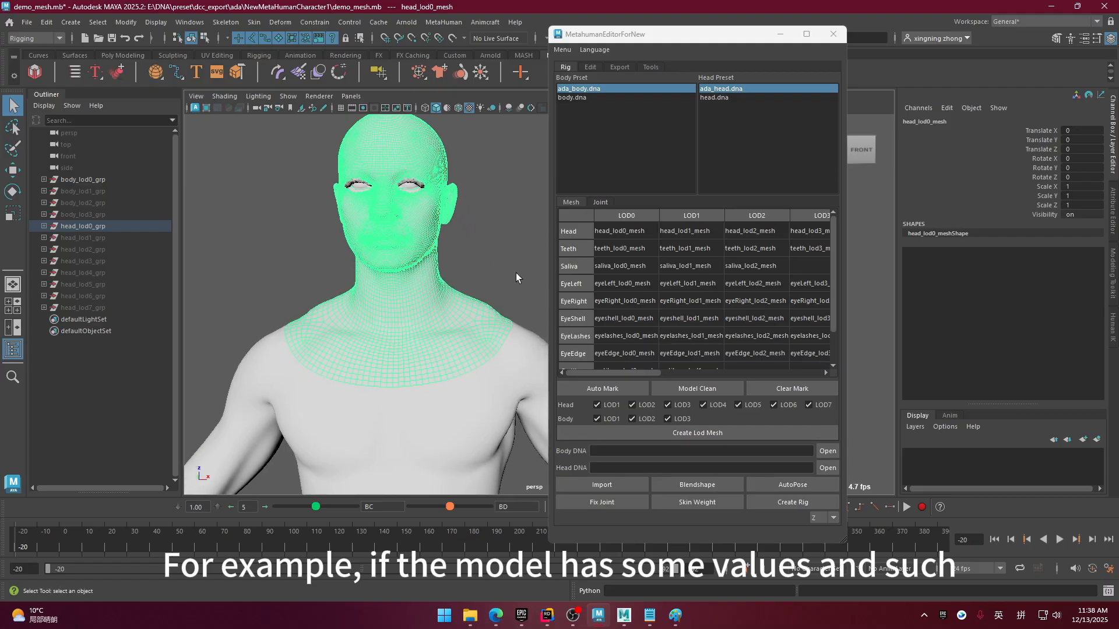
pyautogui.keyDown('alt'); pyautogui.moveTo(497, 297); pyautogui.dragTo(495, 302, button='middle'); pyautogui.keyUp('alt')
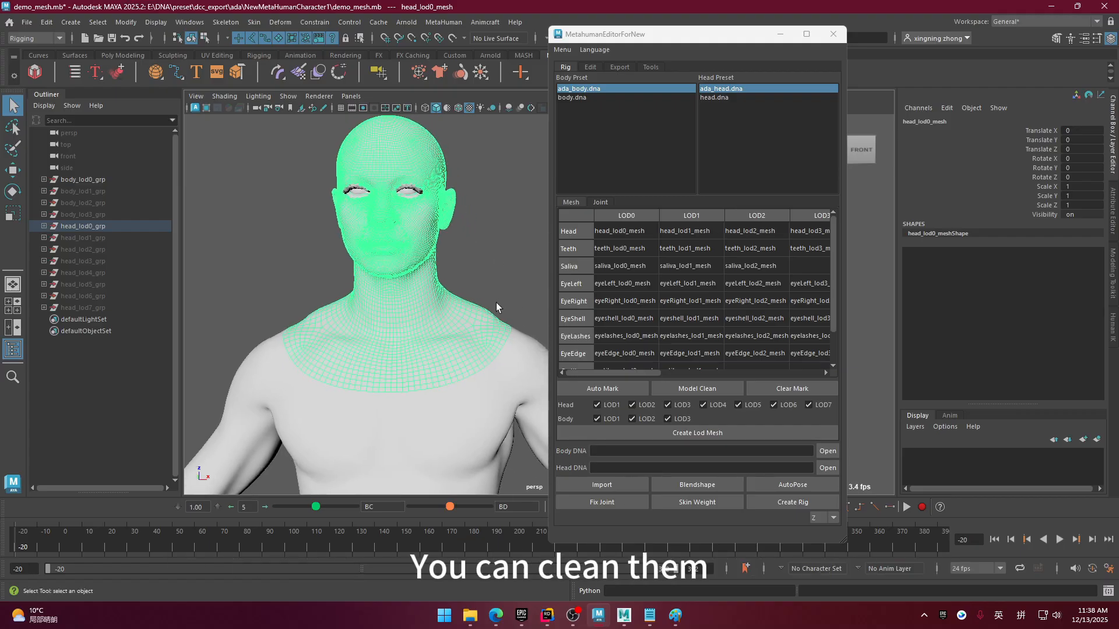
pyautogui.click(484, 234)
pyautogui.click(444, 312)
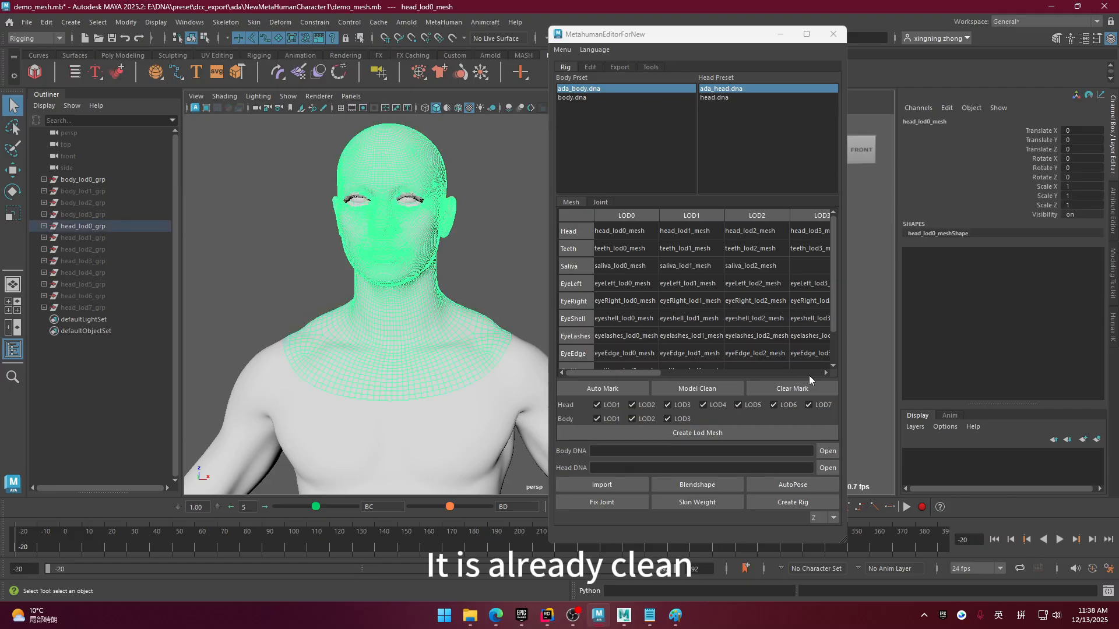
# - Clear all mesh marks and automatically mark the head and body meshes again
pyautogui.click(808, 391)
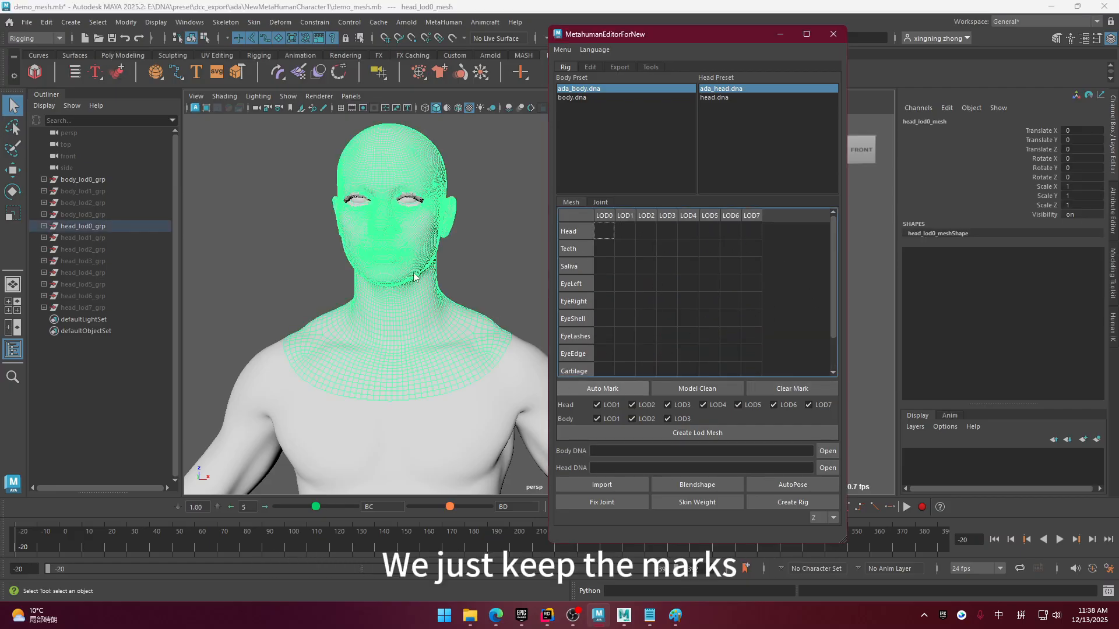
pyautogui.click(489, 253)
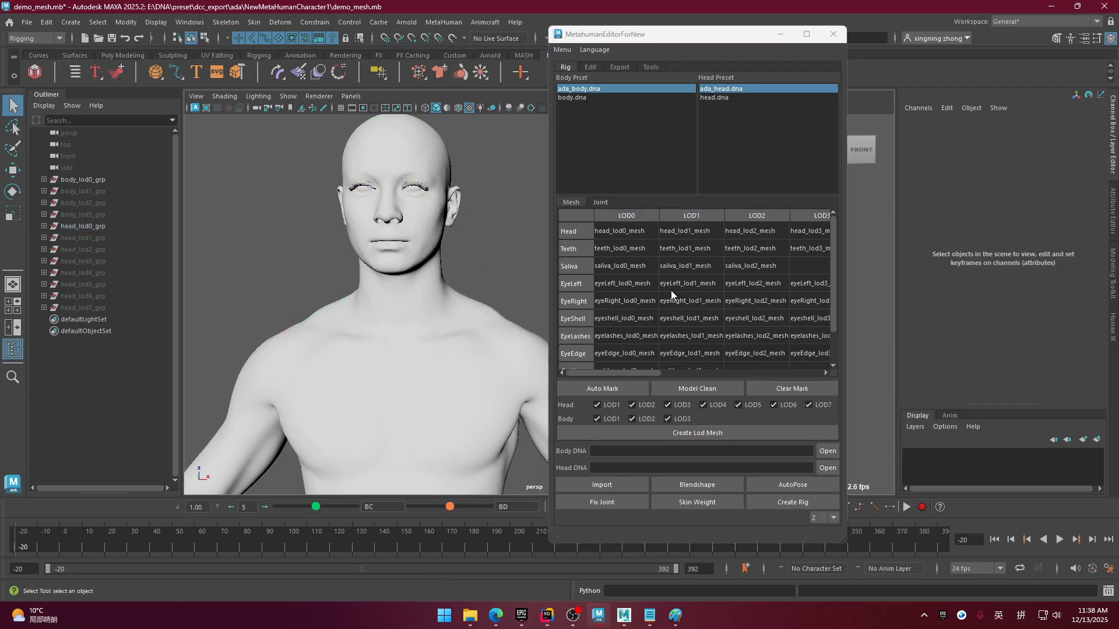
pyautogui.scroll(-2, 670, 290)
pyautogui.scroll(-2, 462, 294)
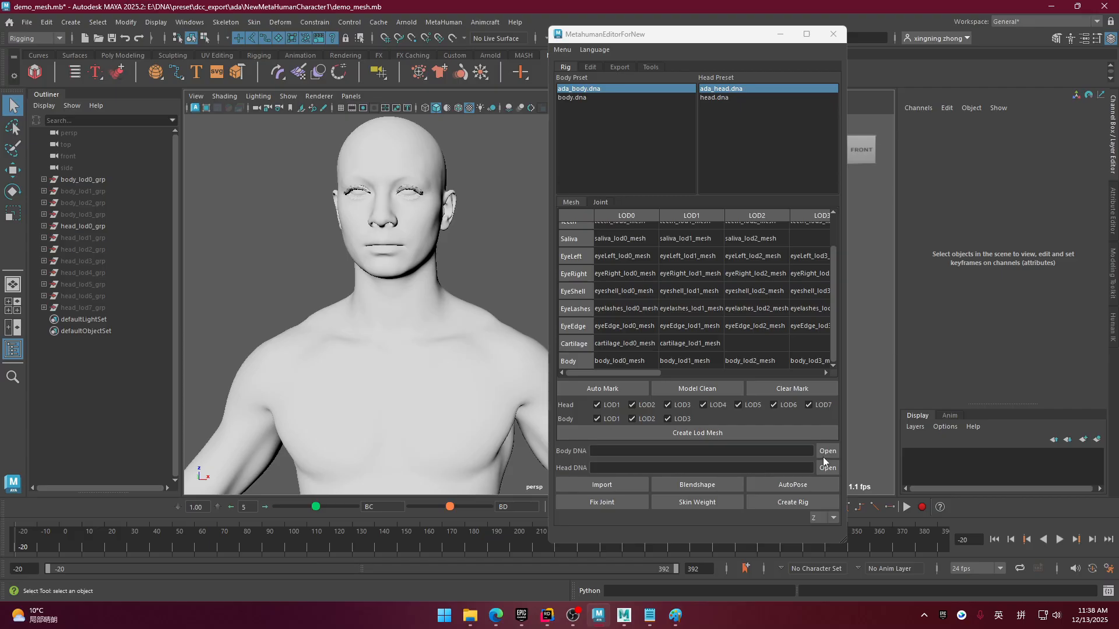
pyautogui.click(804, 452)
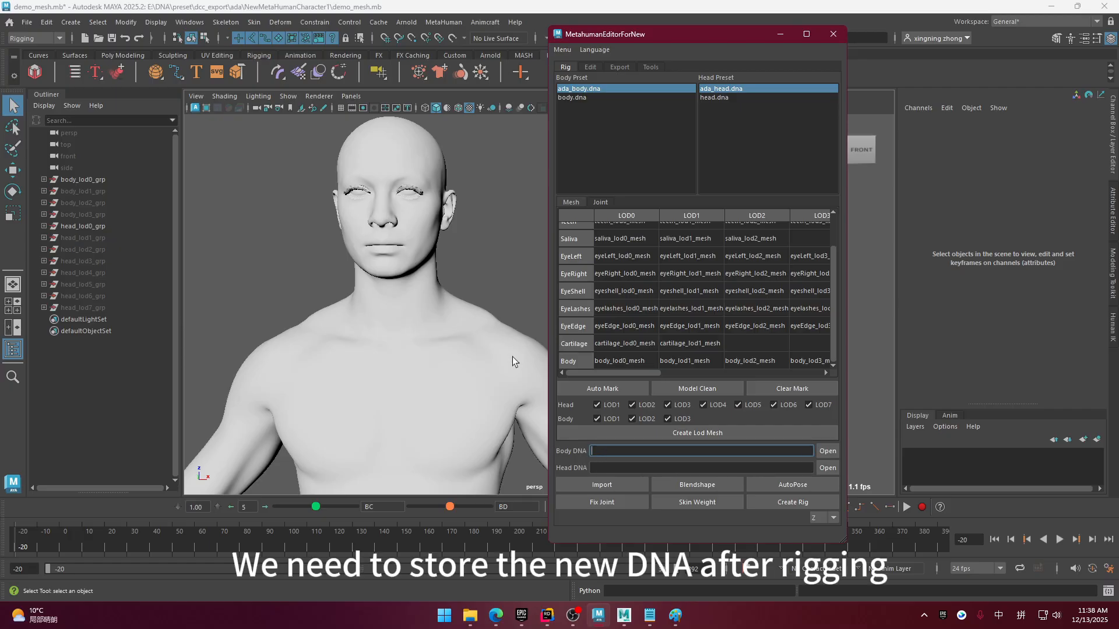
pyautogui.keyDown('alt'); pyautogui.moveTo(478, 235); pyautogui.dragTo(476, 223, button='middle'); pyautogui.keyUp('alt')
pyautogui.click(615, 452)
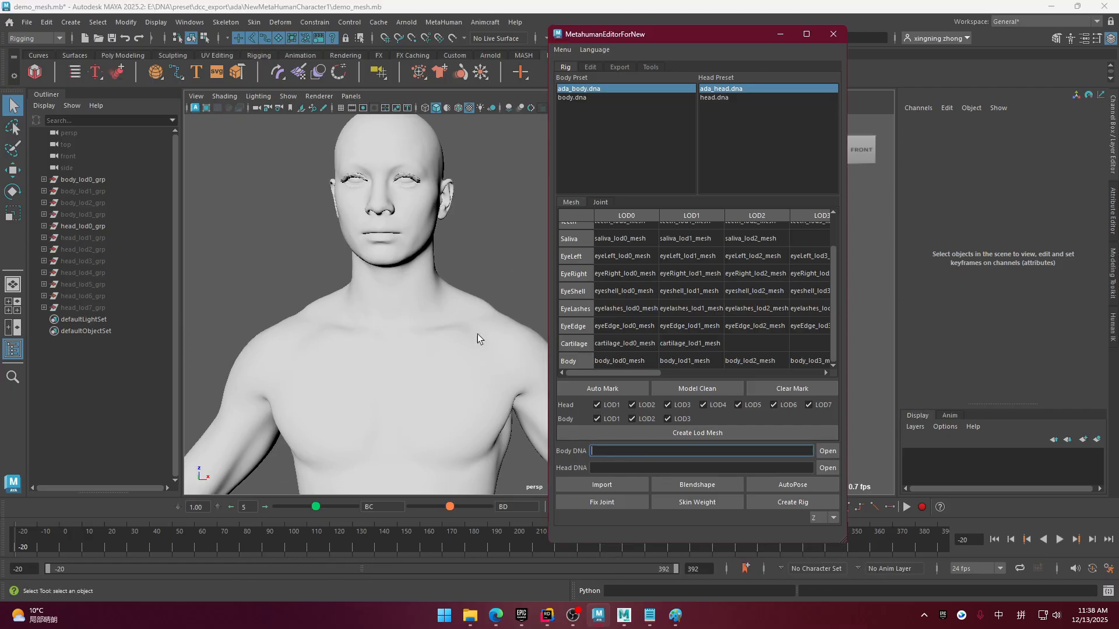
pyautogui.keyDown('alt'); pyautogui.moveTo(452, 301); pyautogui.dragTo(452, 309, button='middle'); pyautogui.keyUp('alt')
pyautogui.click(828, 451)
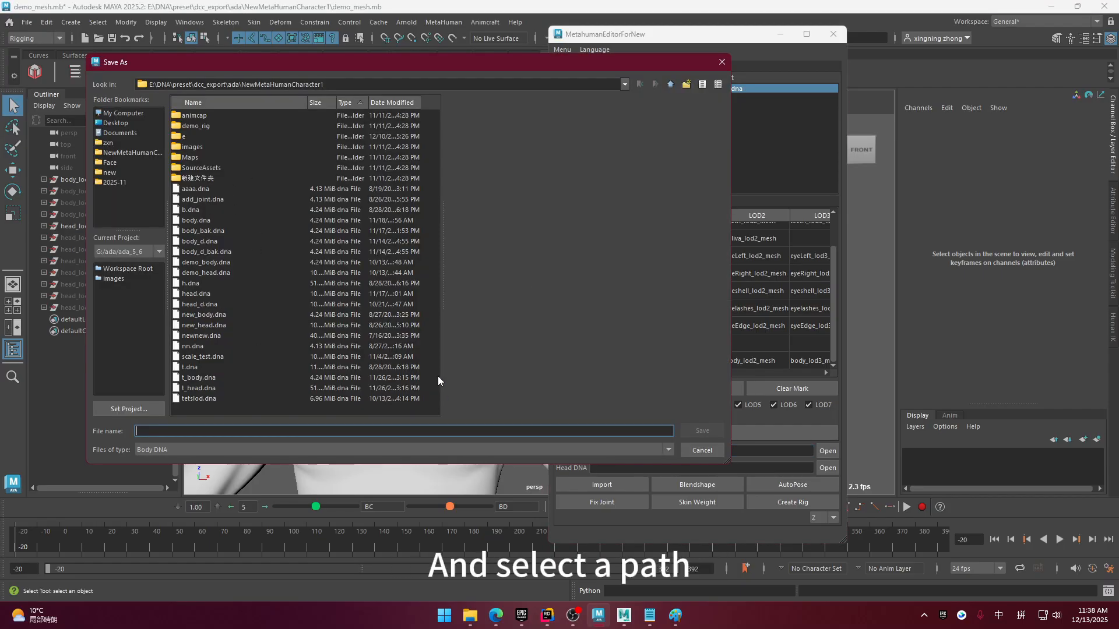
pyautogui.press('Escape')
# - Set the Body DNA output file to aa_body in the e folder inside NewMetaHumanCharacter1
pyautogui.click(833, 448)
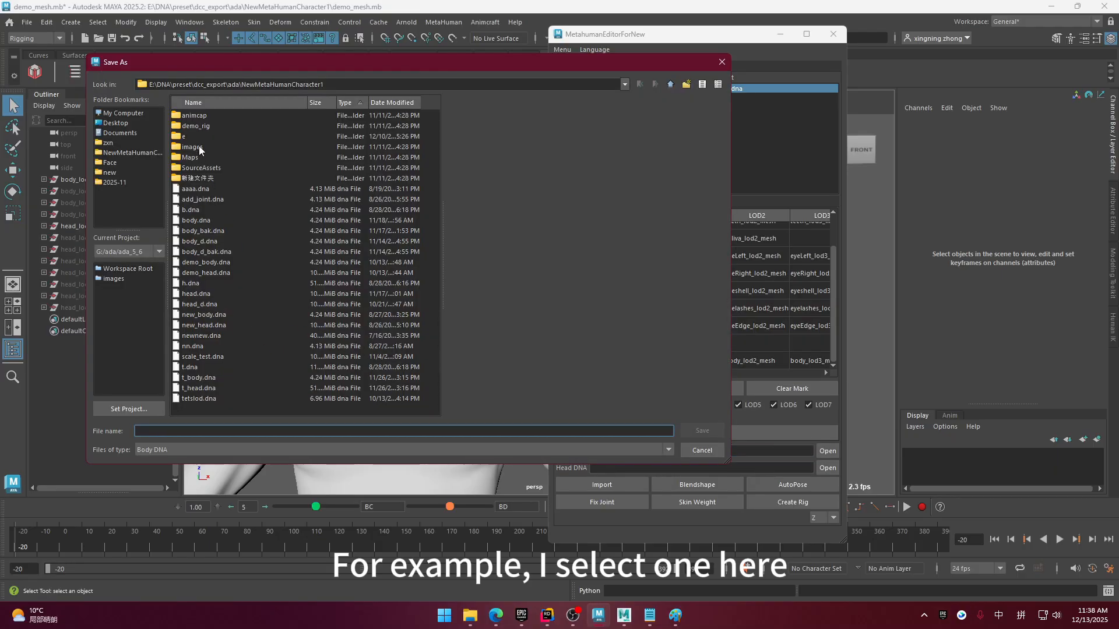
pyautogui.doubleClick(188, 137)
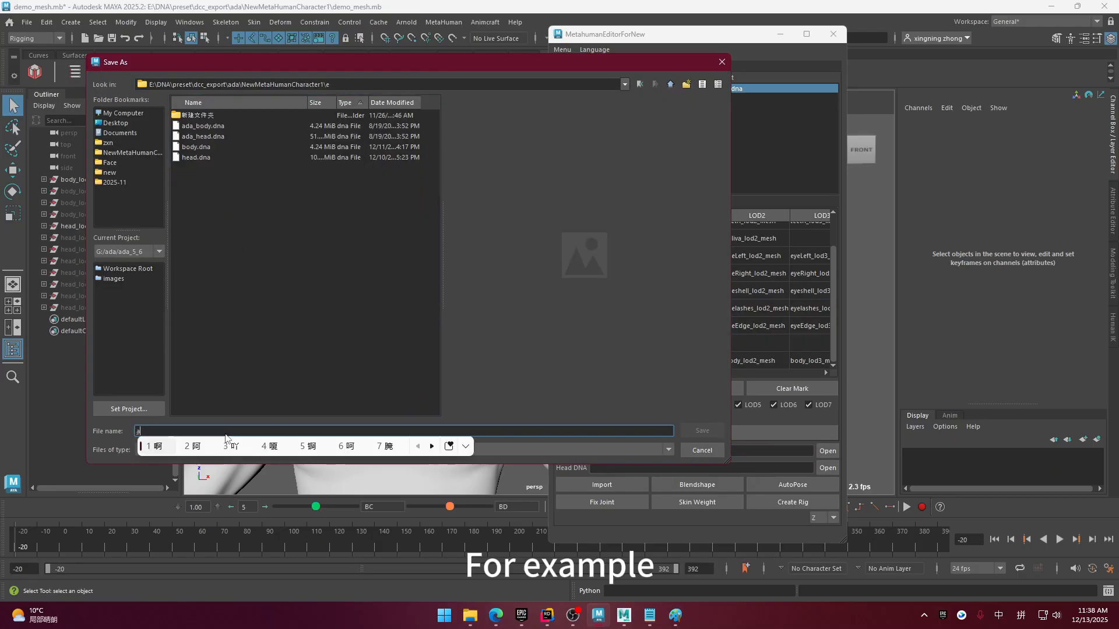
pyautogui.write('aa_')
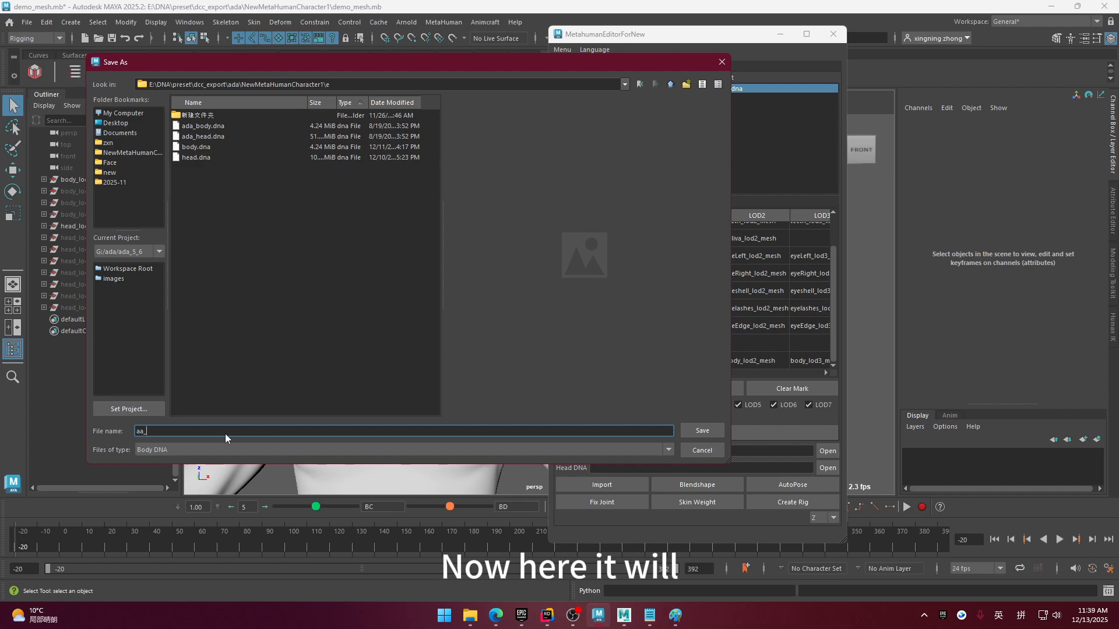
pyautogui.write('bod')
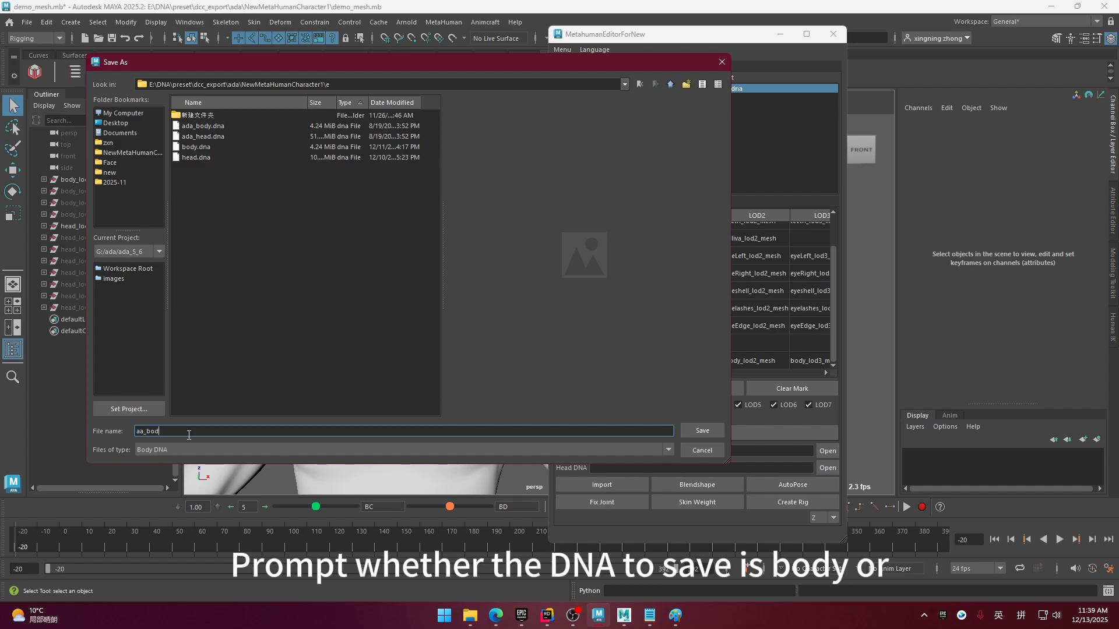
pyautogui.write('y')
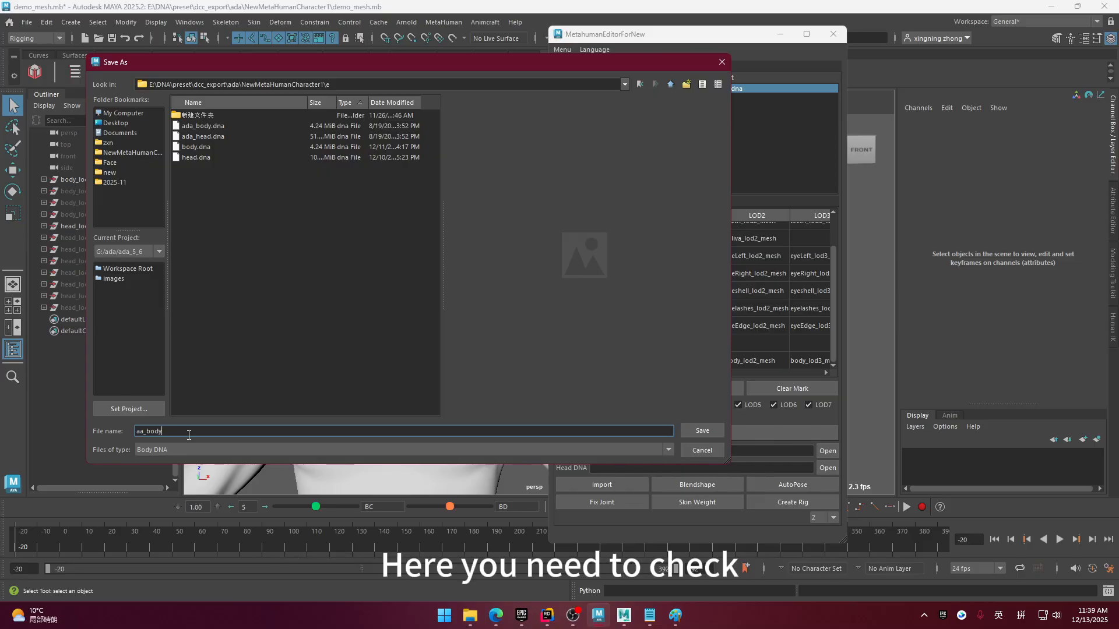
pyautogui.click(702, 432)
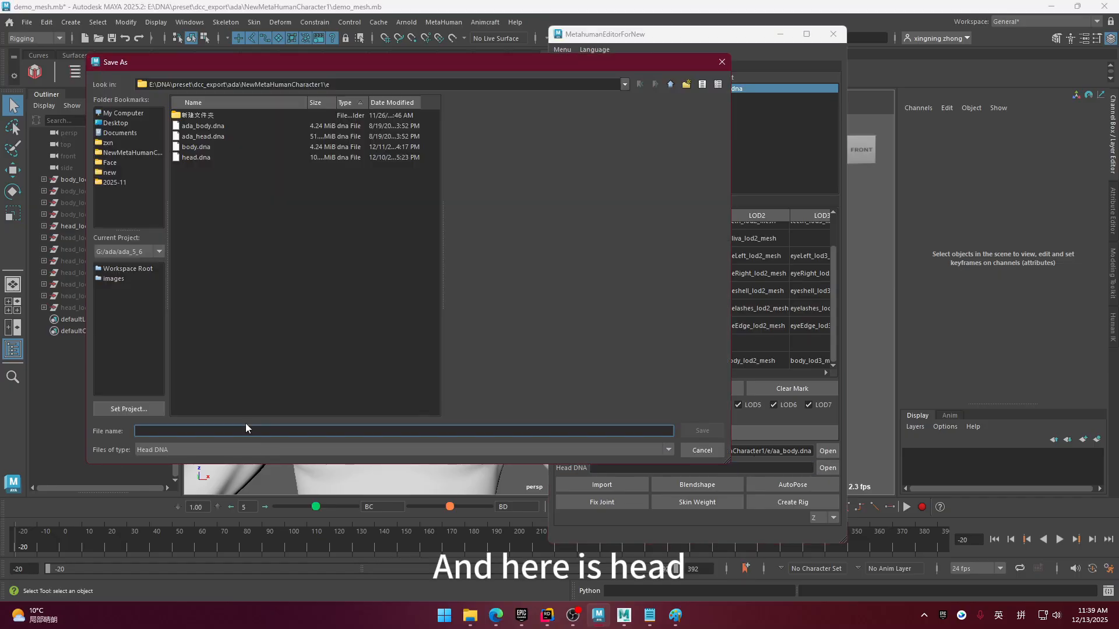
# - Set the Head DNA output file to aa_head in the same e folder
pyautogui.write('aa_')
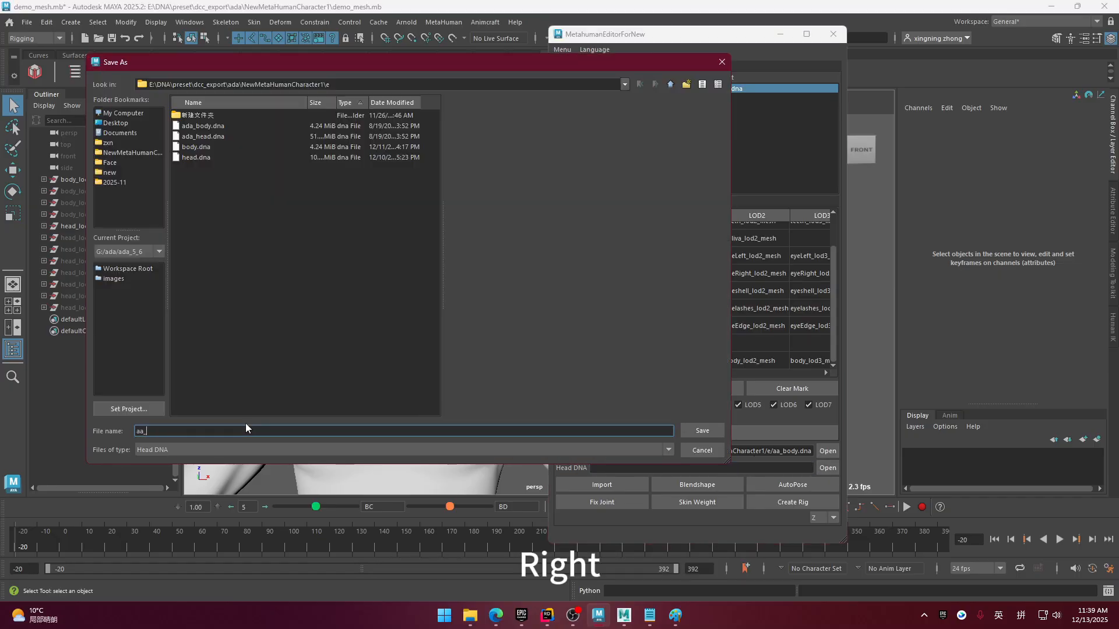
pyautogui.write('head')
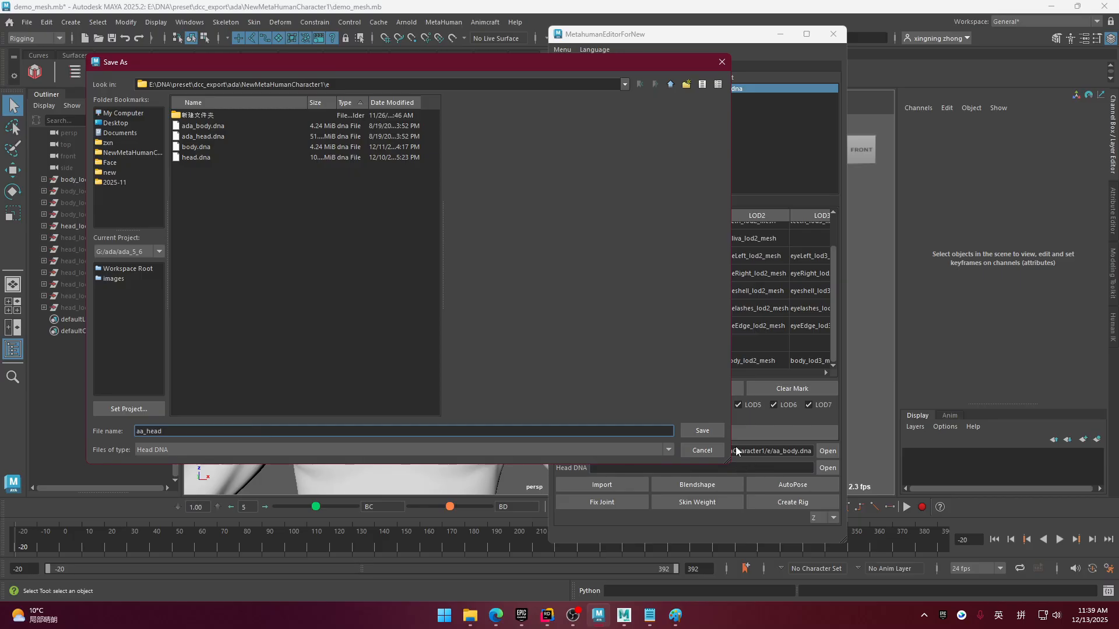
pyautogui.click(702, 431)
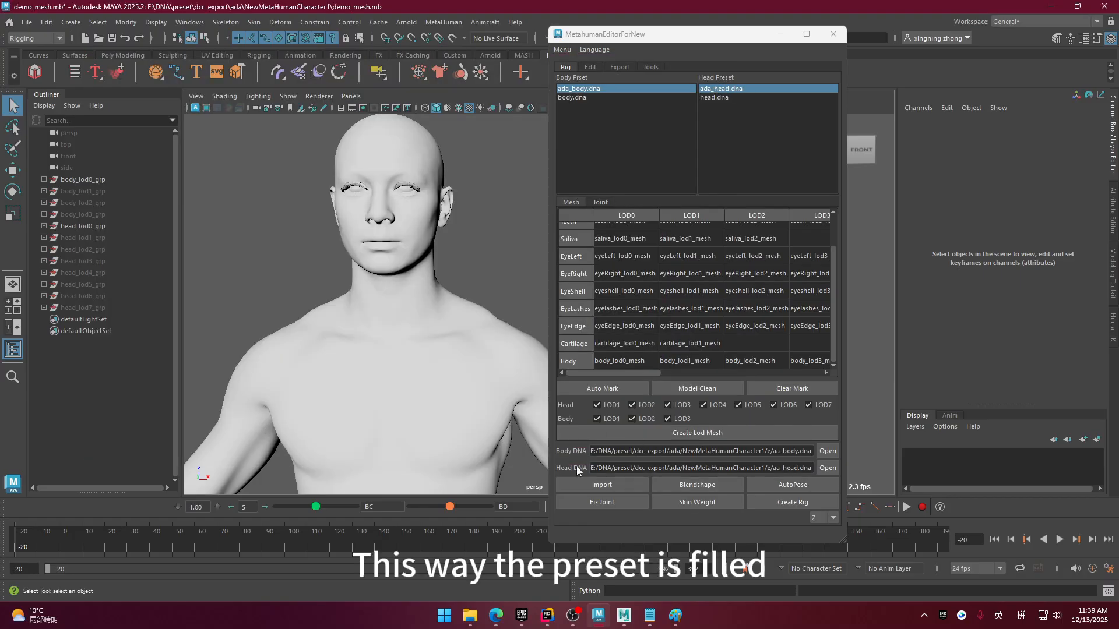
# - Review the per-LOD joint page with its Keep Joints hierarchy, and return to the mesh marks
pyautogui.keyDown('alt'); pyautogui.moveTo(429, 247); pyautogui.dragTo(435, 264, button='middle'); pyautogui.keyUp('alt')
pyautogui.keyDown('alt'); pyautogui.moveTo(487, 380); pyautogui.dragTo(483, 375, button='middle'); pyautogui.keyUp('alt')
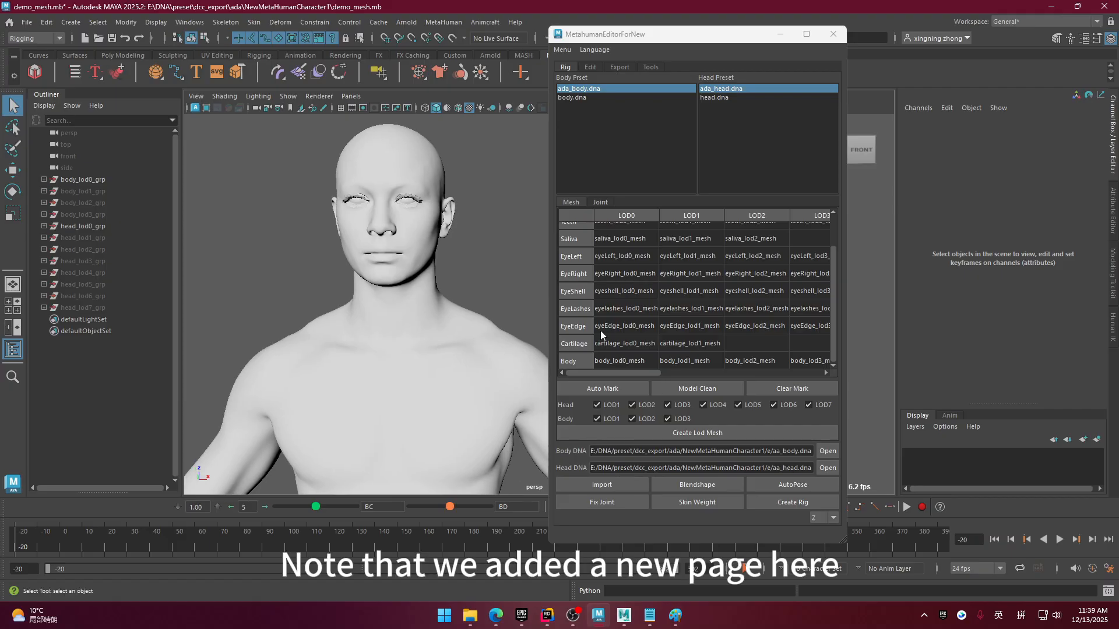
pyautogui.click(606, 201)
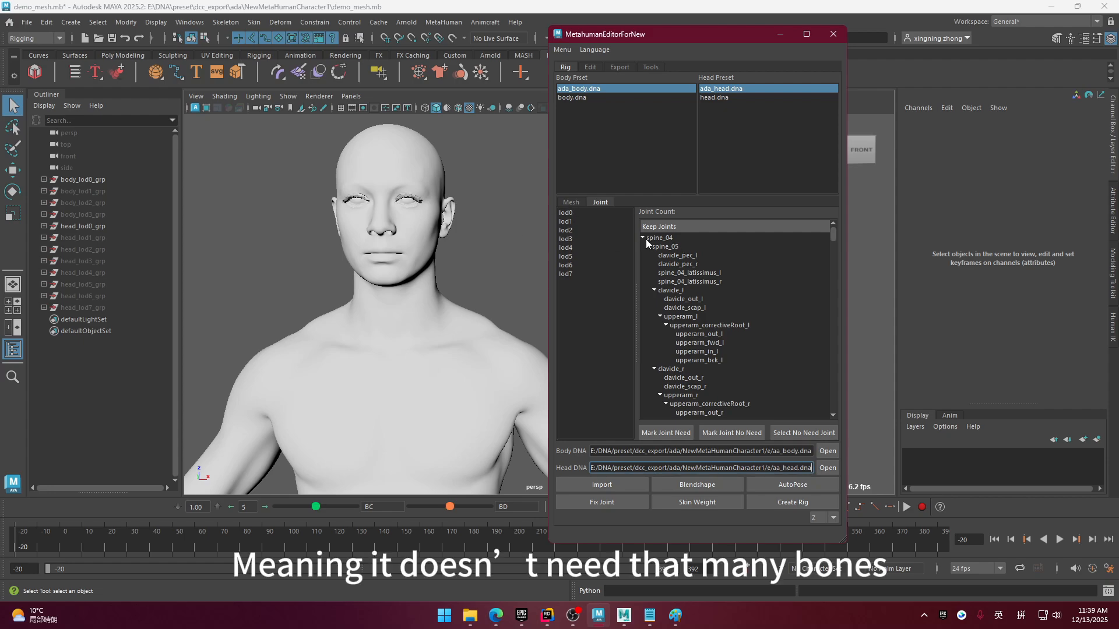
pyautogui.click(569, 202)
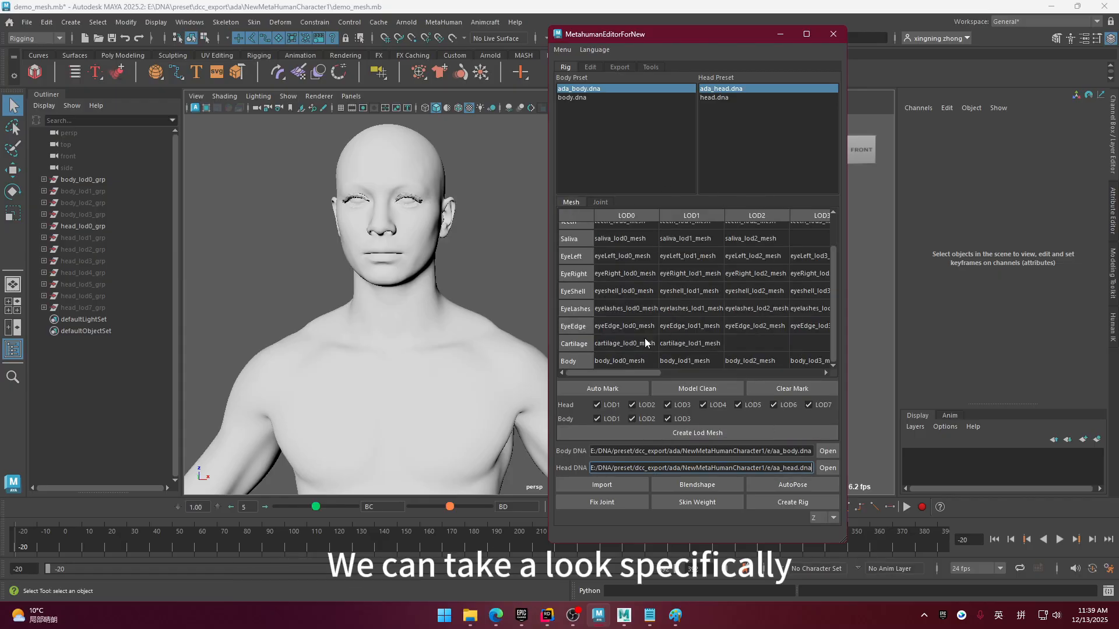
pyautogui.keyDown('alt'); pyautogui.moveTo(370, 360); pyautogui.dragTo(448, 400, button='middle'); pyautogui.keyUp('alt')
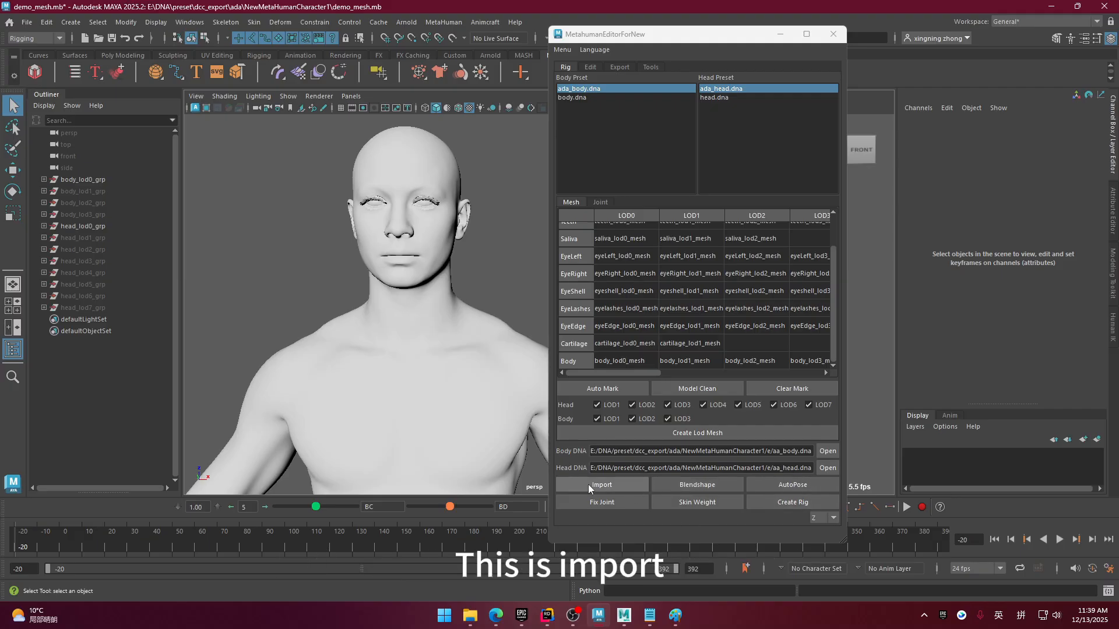
pyautogui.click(609, 485)
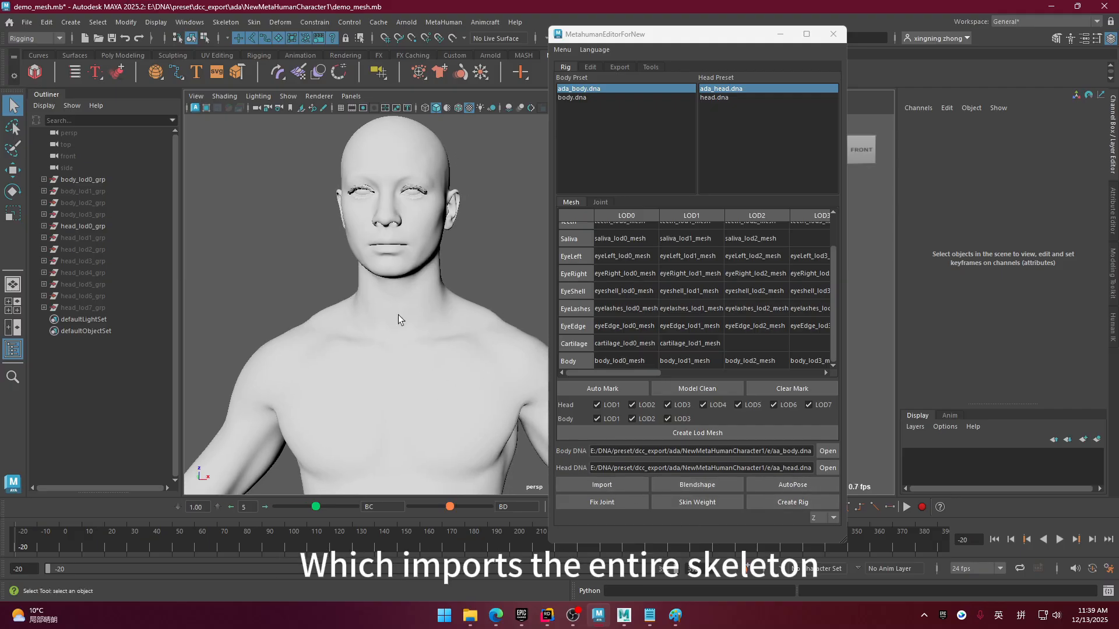
pyautogui.click(721, 483)
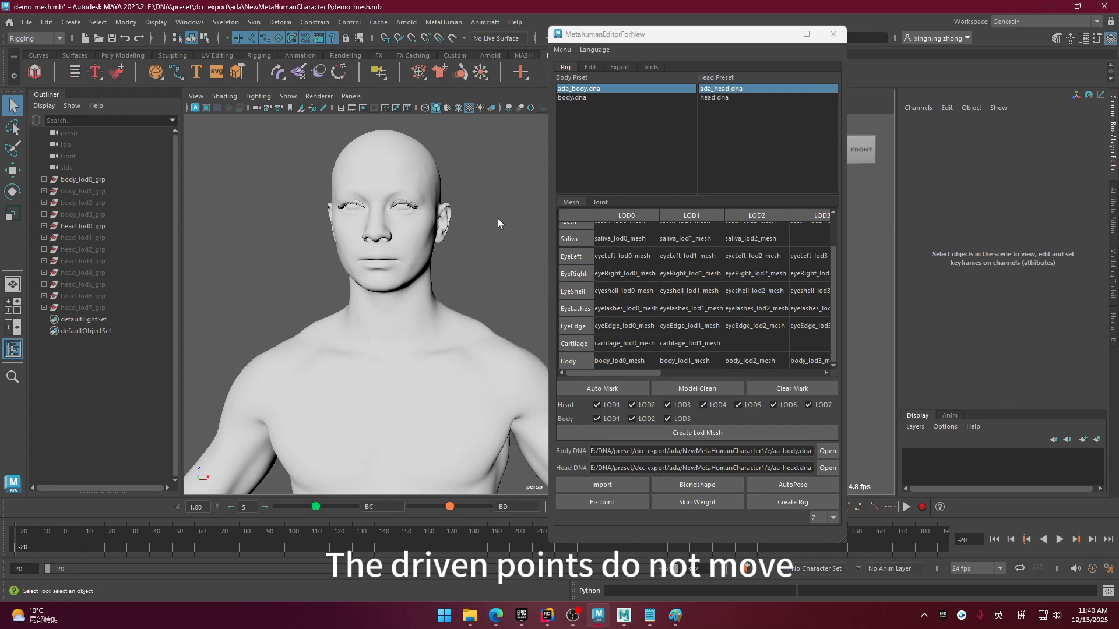
# - Check the Empty Blendshape setting of the MetaHuman editor and review the marked LOD meshes from the head row down
pyautogui.click(563, 51)
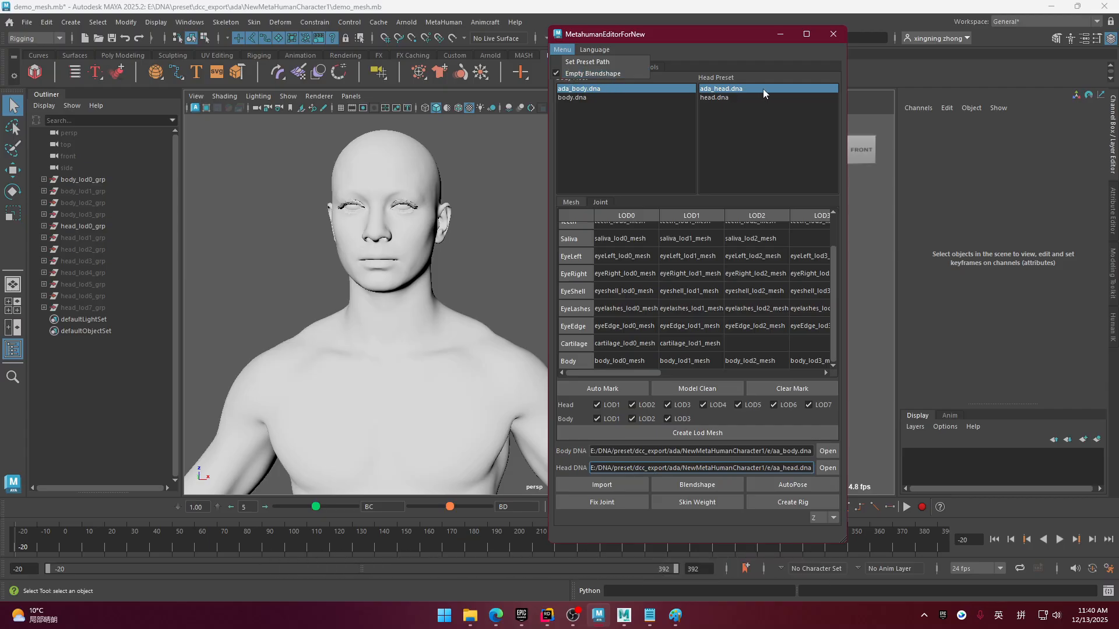
pyautogui.click(474, 292)
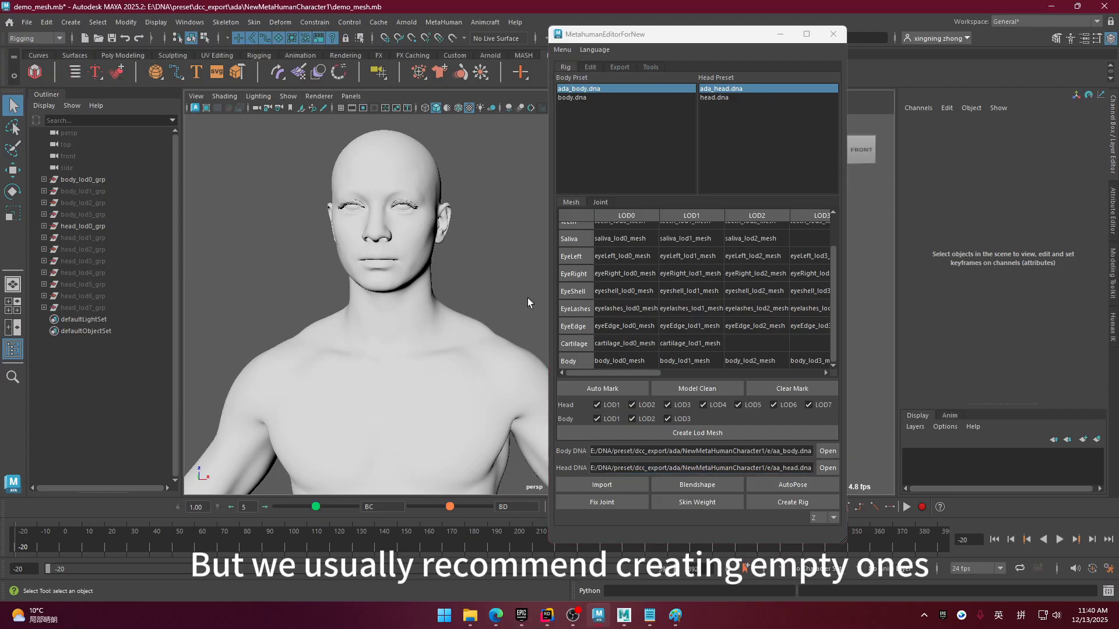
pyautogui.click(562, 53)
pyautogui.click(456, 279)
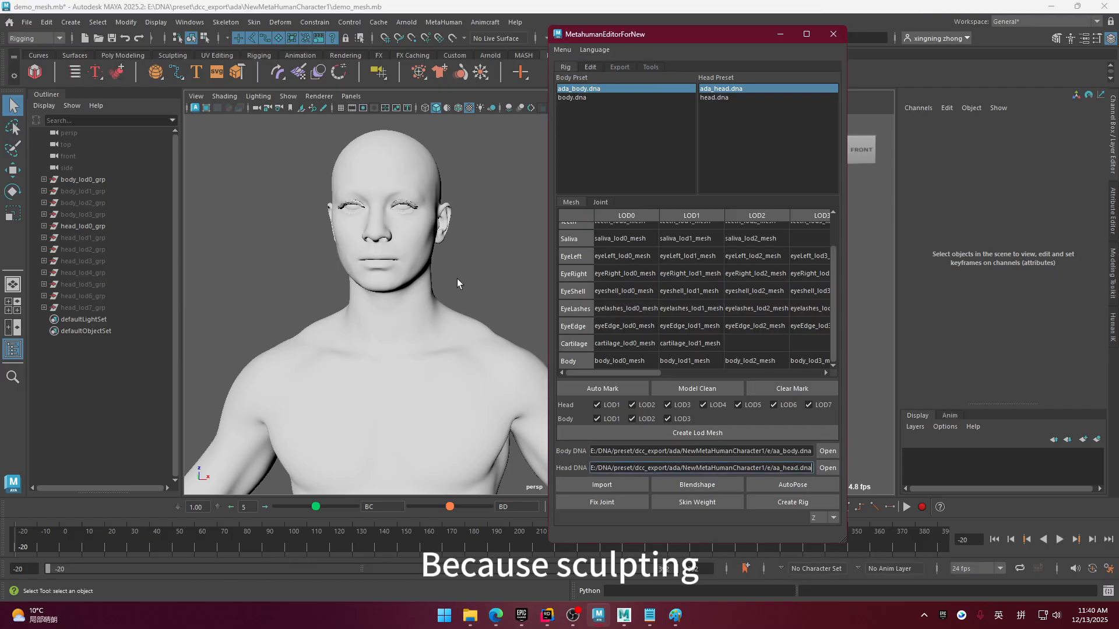
pyautogui.scroll(2, 711, 296)
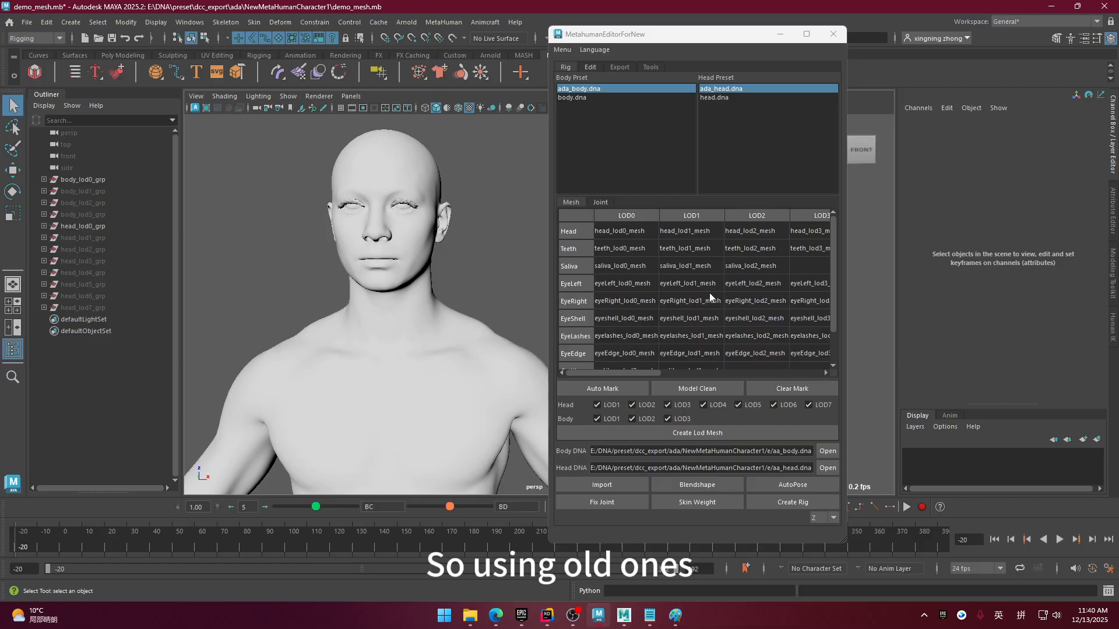
pyautogui.click(562, 50)
pyautogui.click(470, 275)
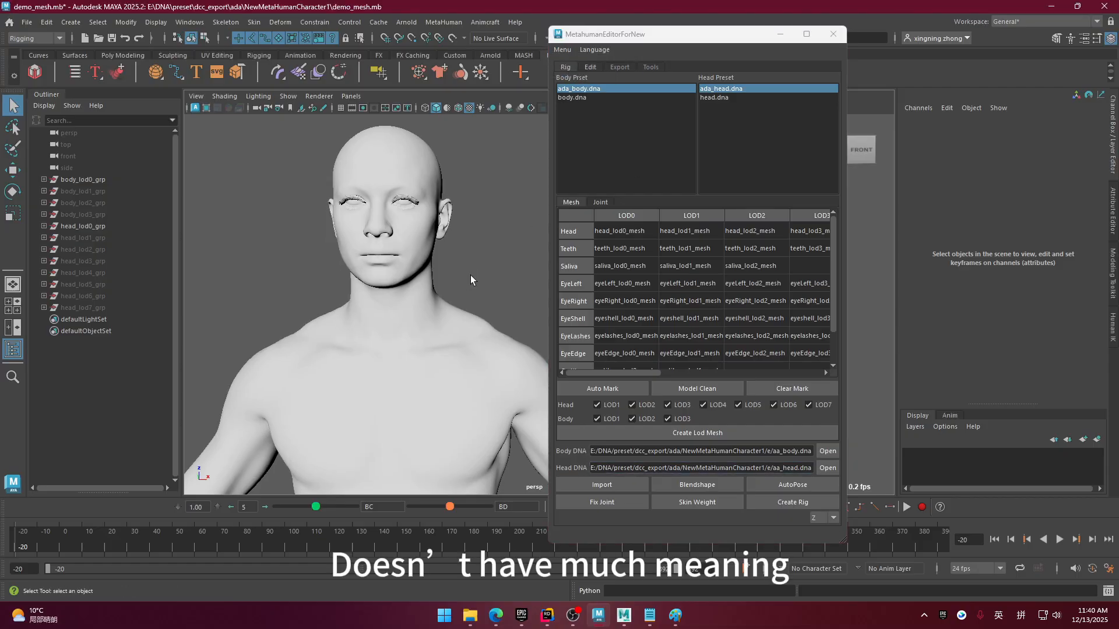
pyautogui.keyDown('alt'); pyautogui.moveTo(470, 279); pyautogui.dragTo(477, 271, button='middle'); pyautogui.keyUp('alt')
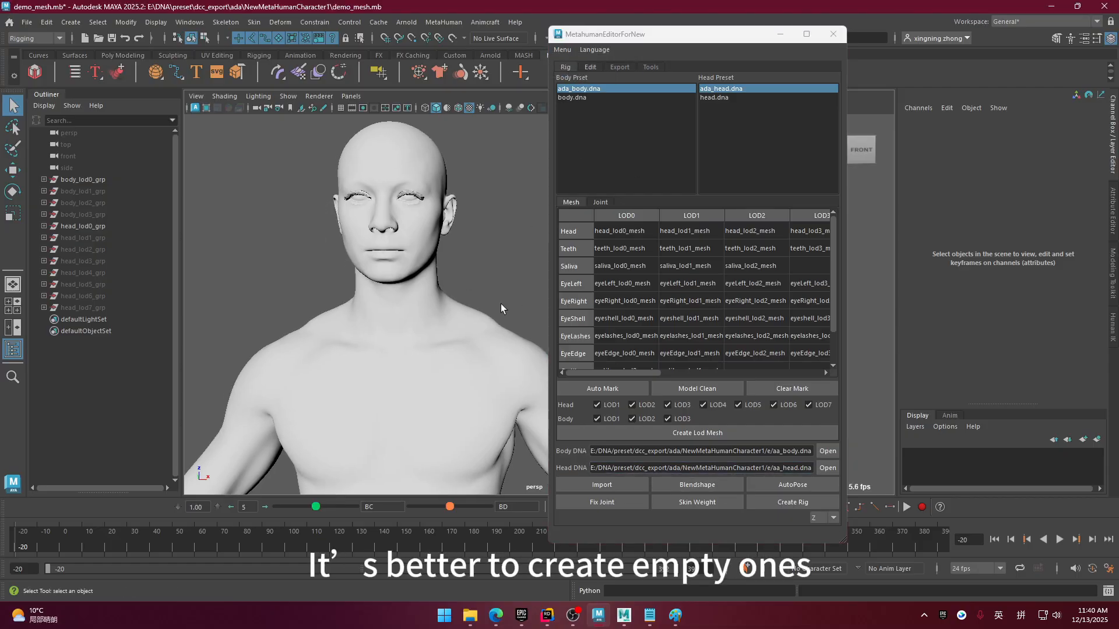
pyautogui.keyDown('alt'); pyautogui.moveTo(501, 307); pyautogui.dragTo(481, 321); pyautogui.keyUp('alt')
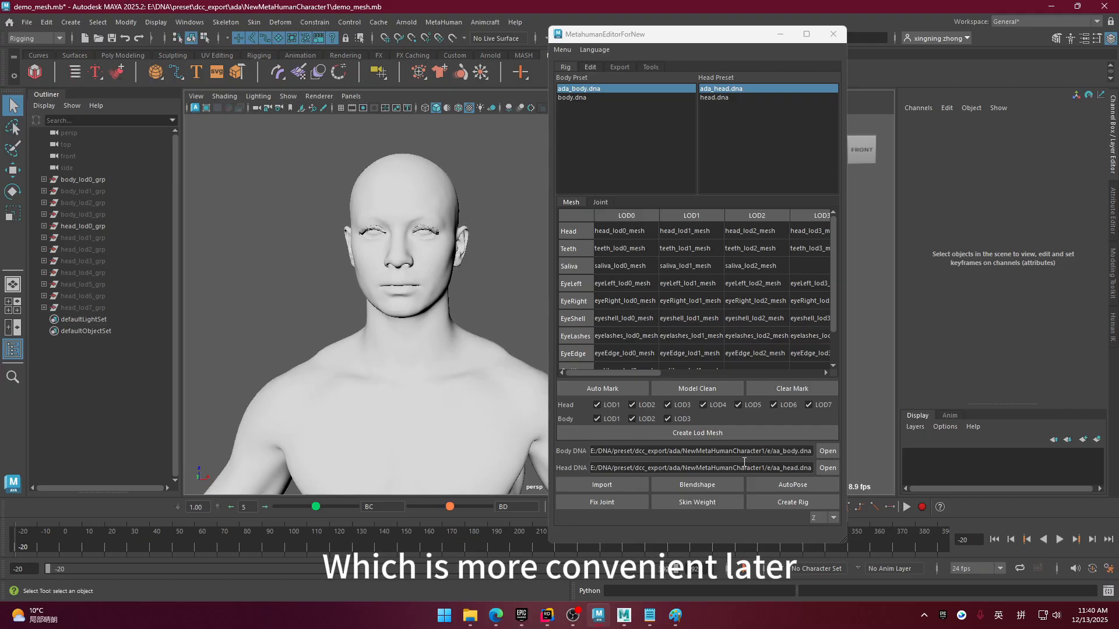
pyautogui.keyDown('alt'); pyautogui.moveTo(459, 307); pyautogui.dragTo(457, 306, button='middle'); pyautogui.keyUp('alt')
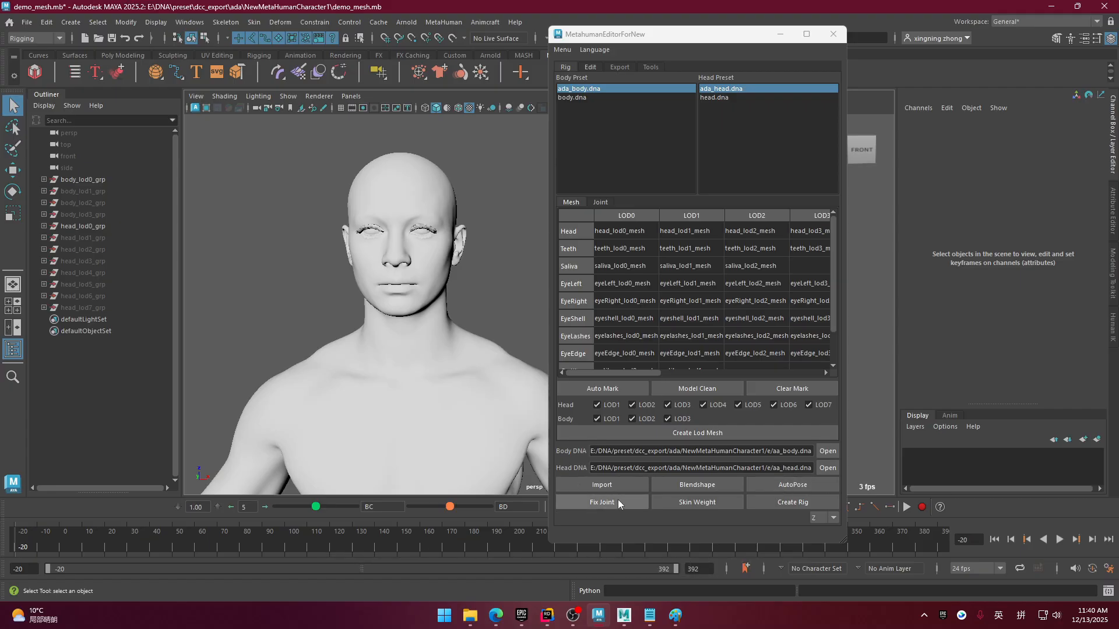
pyautogui.keyDown('alt'); pyautogui.moveTo(470, 365); pyautogui.dragTo(441, 278, button='middle'); pyautogui.keyUp('alt')
pyautogui.scroll(-1, 465, 288)
pyautogui.scroll(-1, 450, 367)
pyautogui.keyDown('alt'); pyautogui.moveTo(450, 367); pyautogui.dragTo(446, 266, button='middle'); pyautogui.keyUp('alt')
pyautogui.keyDown('alt'); pyautogui.moveTo(453, 332); pyautogui.dragTo(444, 296, button='middle'); pyautogui.keyUp('alt')
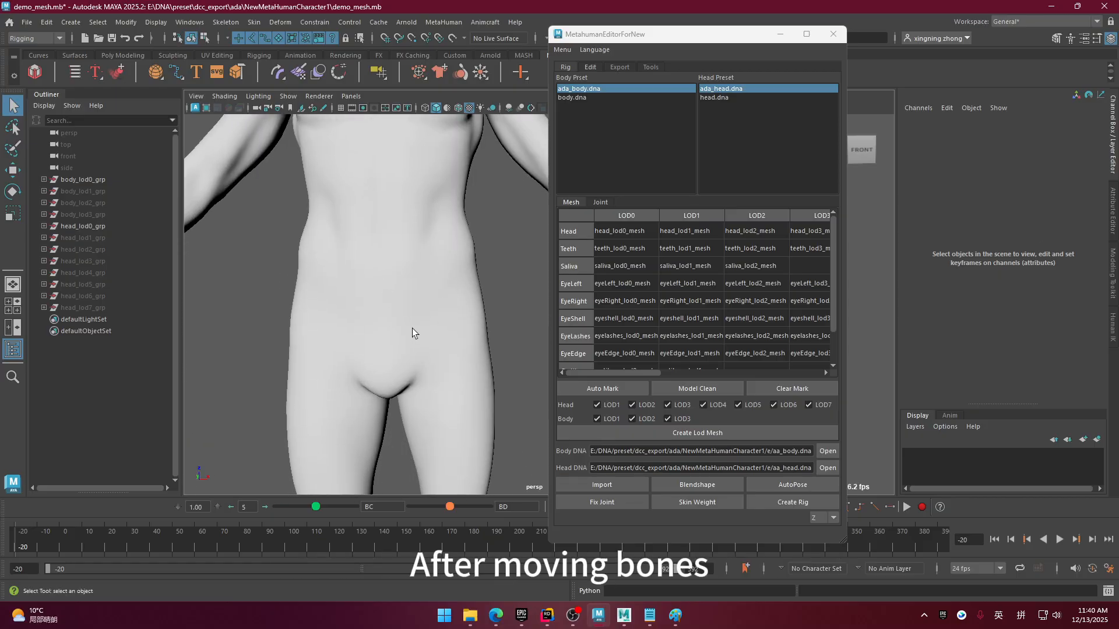
pyautogui.keyDown('alt'); pyautogui.moveTo(411, 328); pyautogui.dragTo(434, 296); pyautogui.keyUp('alt')
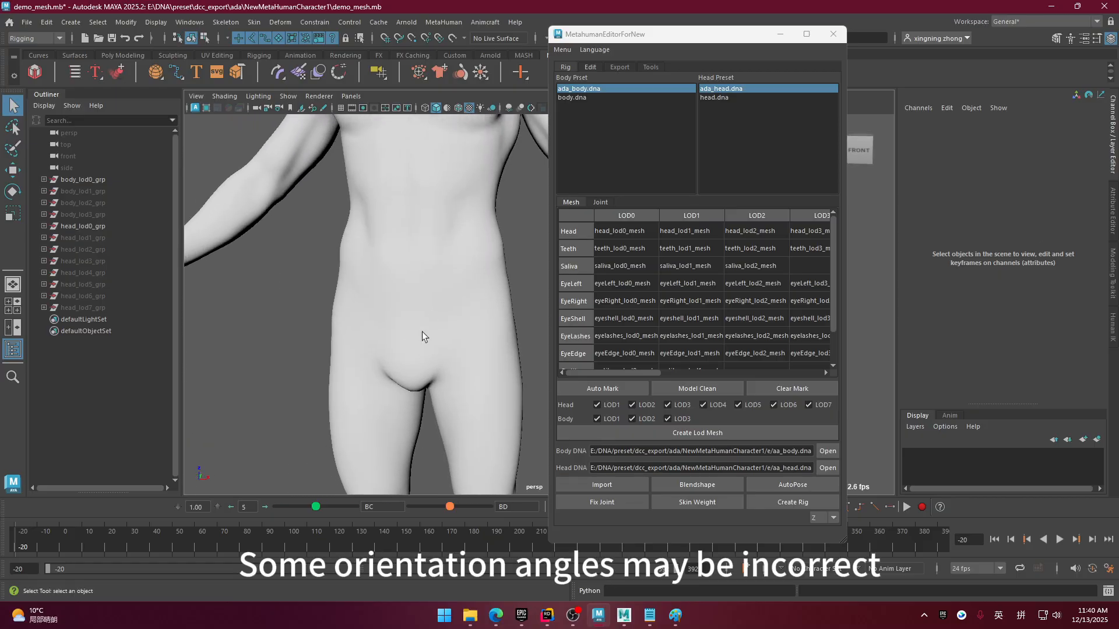
pyautogui.keyDown('alt'); pyautogui.moveTo(424, 324); pyautogui.dragTo(447, 344); pyautogui.keyUp('alt')
pyautogui.scroll(-1, 445, 293)
pyautogui.keyDown('alt'); pyautogui.moveTo(438, 295); pyautogui.dragTo(421, 358, button='middle'); pyautogui.keyUp('alt')
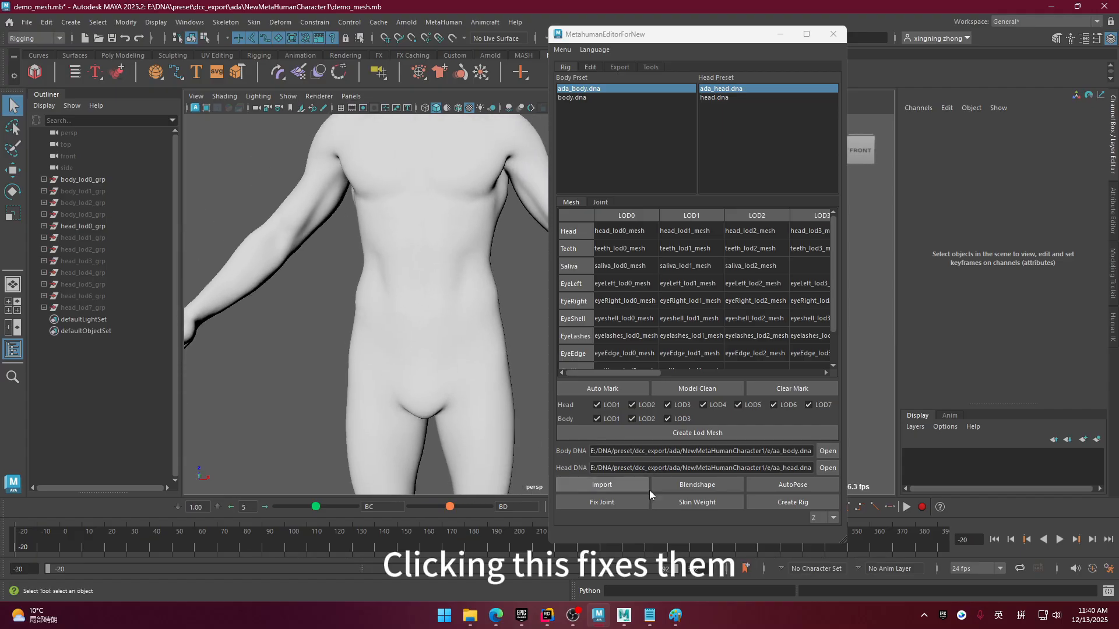
pyautogui.scroll(-2, 417, 319)
pyautogui.moveTo(418, 320)
pyautogui.keyDown('alt'); pyautogui.mouseDown(button='middle')
pyautogui.moveTo(441, 338)
pyautogui.moveTo(418, 329)
pyautogui.mouseUp(button='middle'); pyautogui.keyUp('alt')
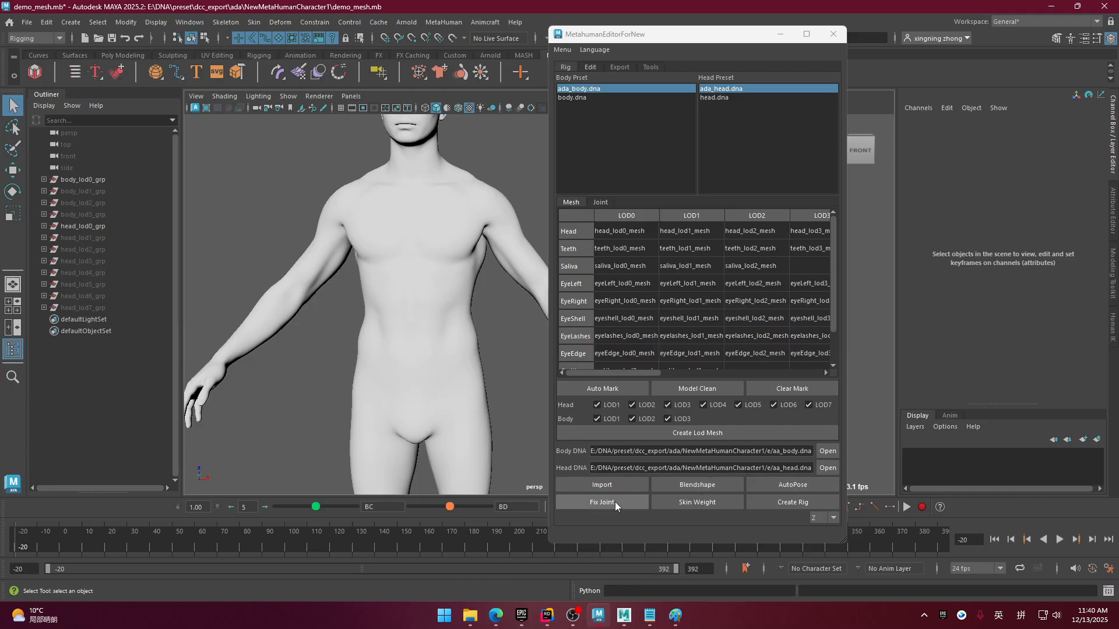
pyautogui.keyDown('alt'); pyautogui.moveTo(469, 430); pyautogui.dragTo(466, 419, button='middle'); pyautogui.keyUp('alt')
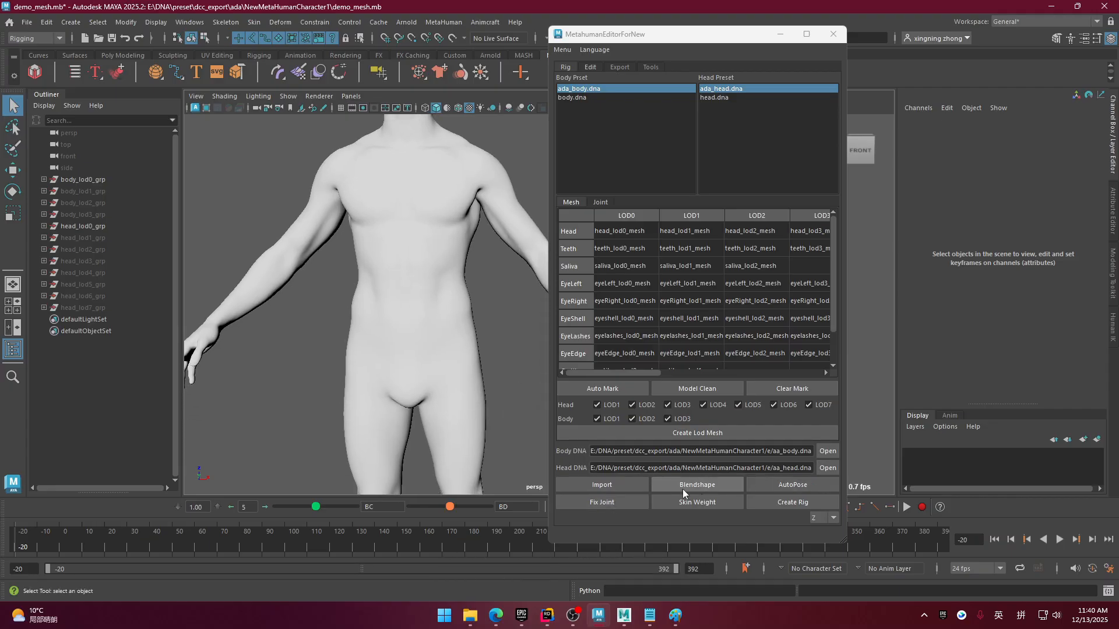
# - Inspect the up-axis choices for the rig and leave the axis at Z
pyautogui.click(825, 521)
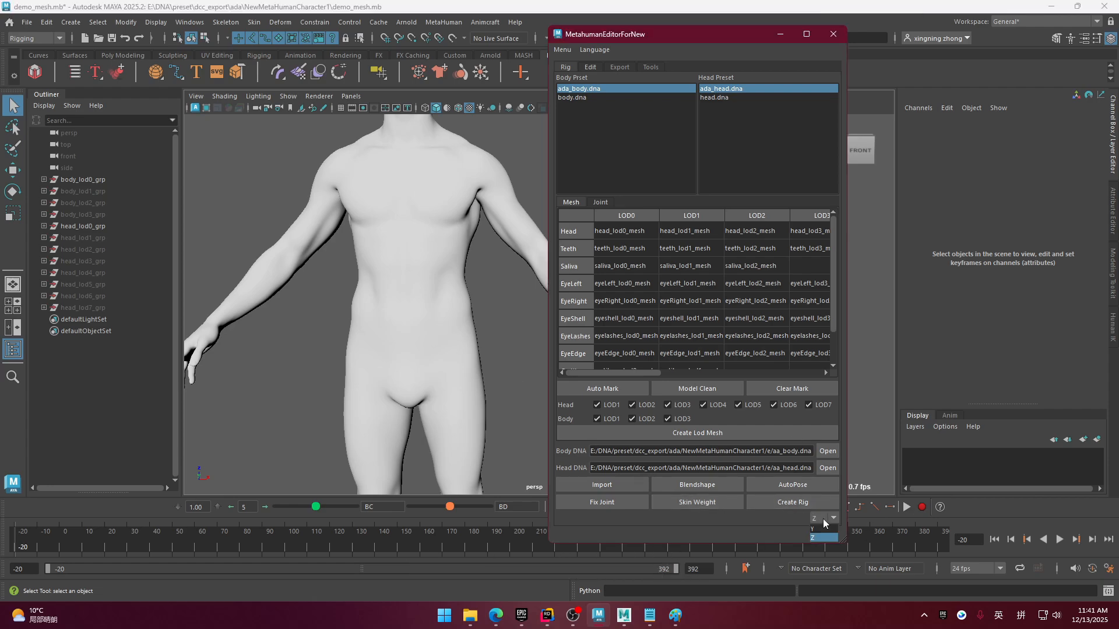
pyautogui.click(824, 521)
pyautogui.scroll(-2, 370, 378)
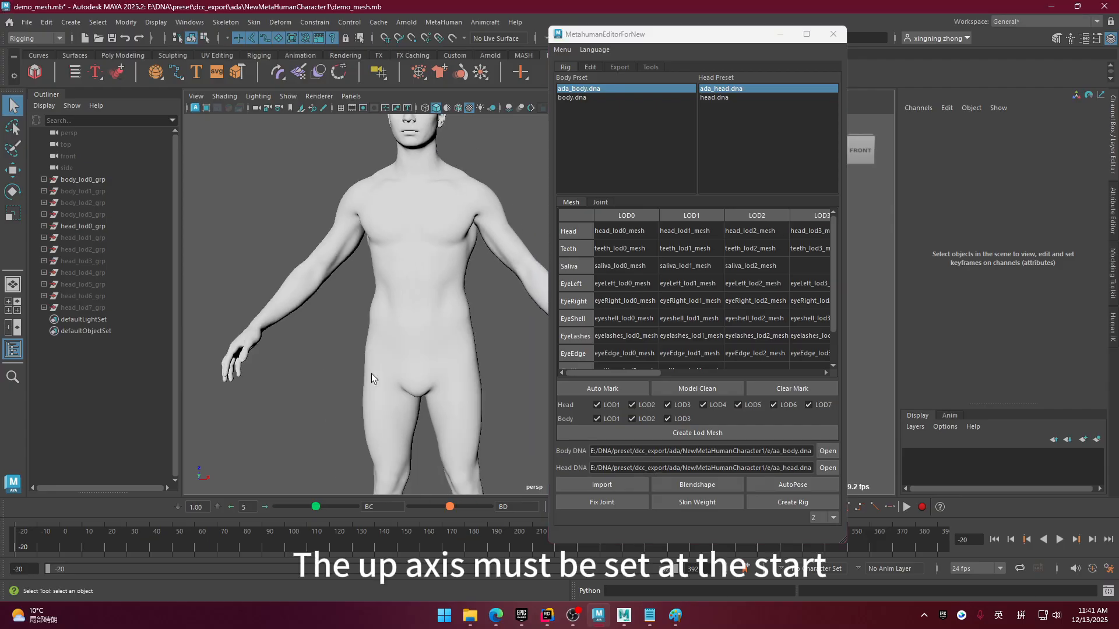
pyautogui.keyDown('alt'); pyautogui.moveTo(405, 387); pyautogui.dragTo(418, 320, button='middle'); pyautogui.keyUp('alt')
pyautogui.scroll(-2, 397, 344)
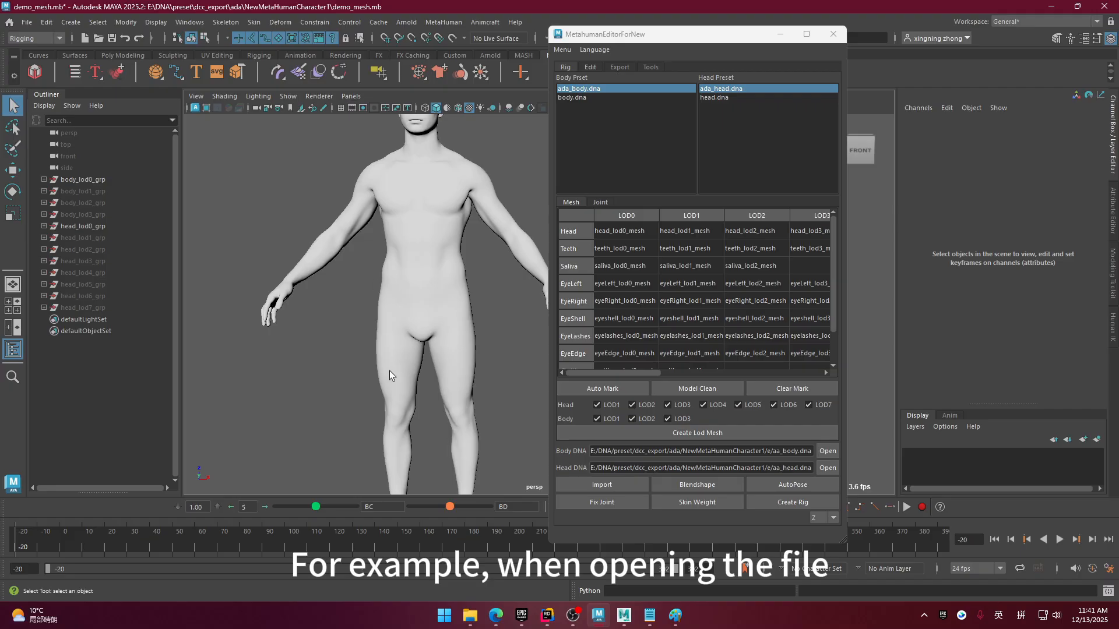
pyautogui.keyDown('alt'); pyautogui.moveTo(388, 370); pyautogui.dragTo(421, 325); pyautogui.keyUp('alt')
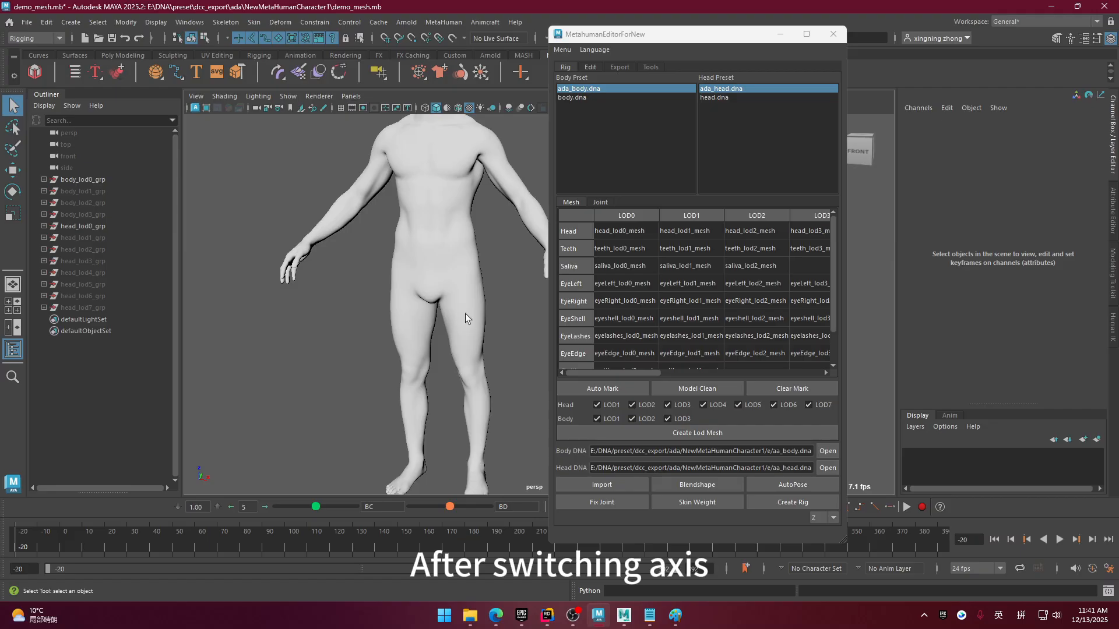
pyautogui.keyDown('alt'); pyautogui.moveTo(427, 336); pyautogui.dragTo(491, 293); pyautogui.keyUp('alt')
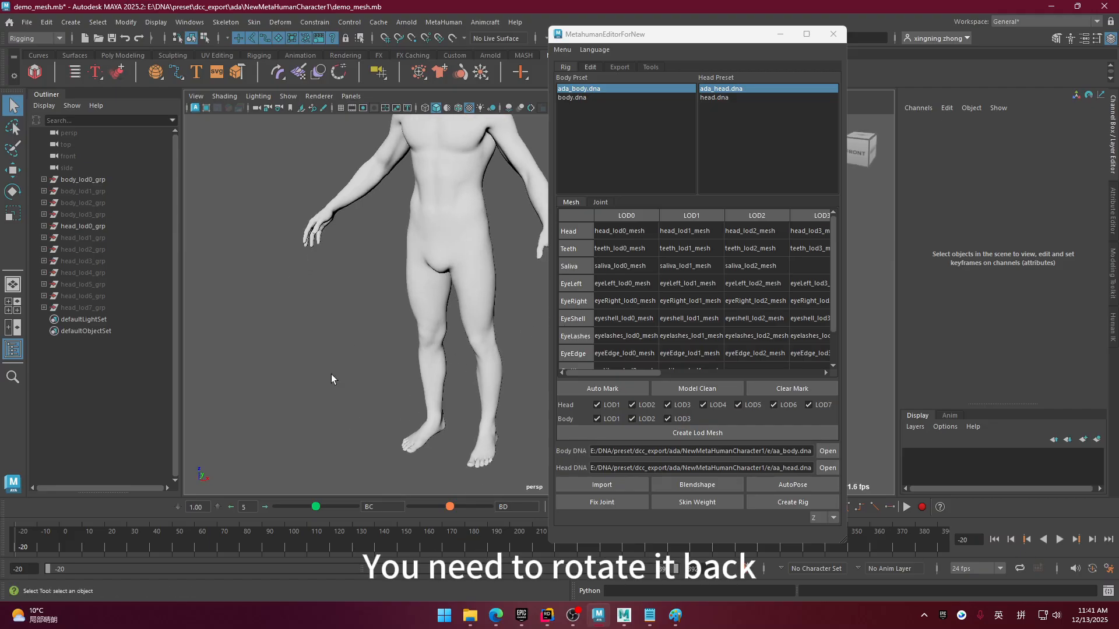
pyautogui.keyDown('alt'); pyautogui.moveTo(457, 313); pyautogui.dragTo(438, 338); pyautogui.keyUp('alt')
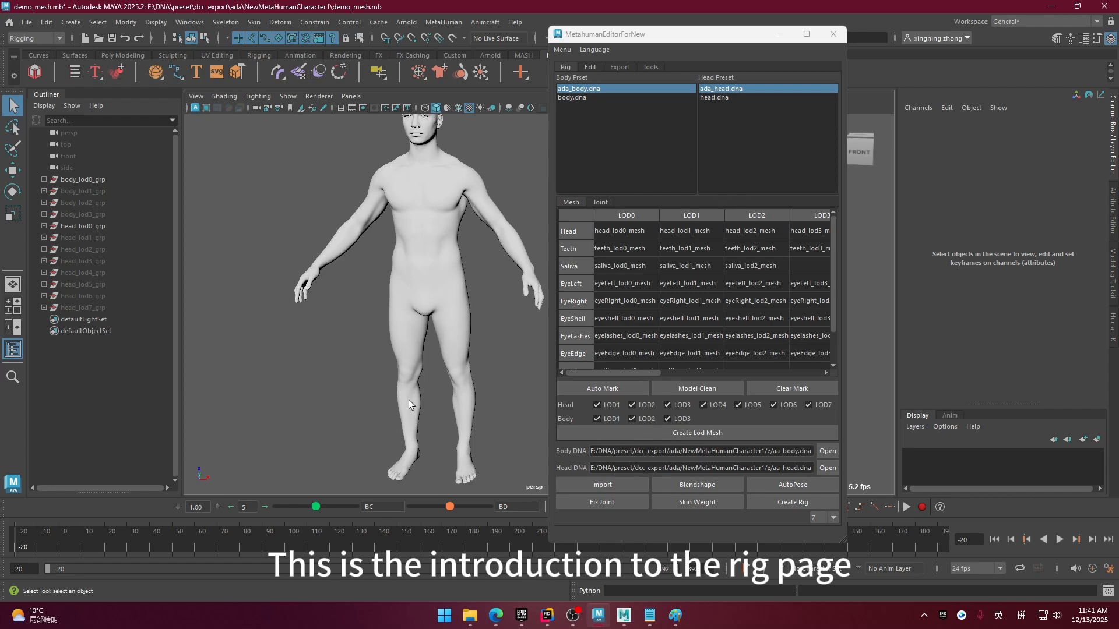
pyautogui.keyDown('alt'); pyautogui.moveTo(409, 402); pyautogui.dragTo(444, 336); pyautogui.keyUp('alt')
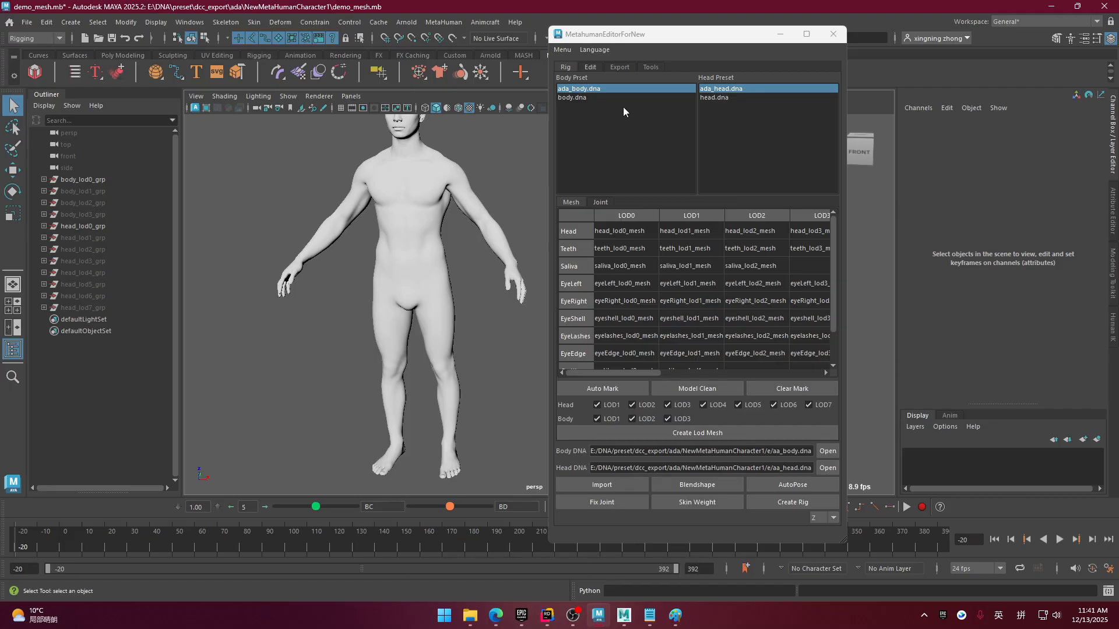
# - Open the MetaHuman editor's Tools page and examine its Finger locator and Up Axis Fix L functions alongside the character's arms and legs
pyautogui.click(650, 67)
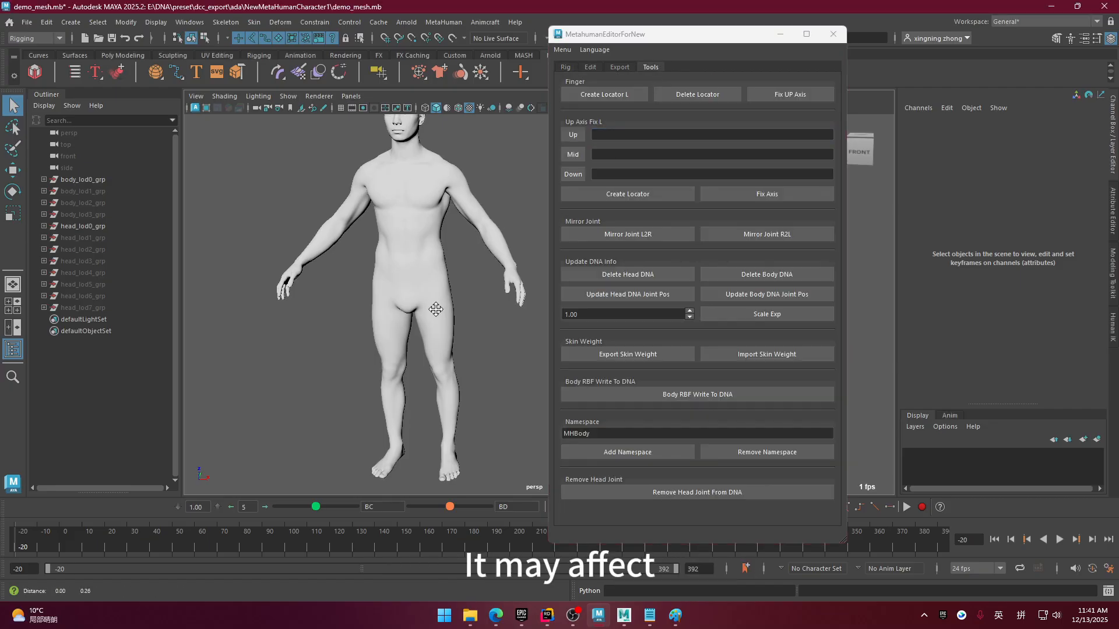
pyautogui.keyDown('alt'); pyautogui.moveTo(444, 305); pyautogui.dragTo(435, 331); pyautogui.keyUp('alt')
pyautogui.keyDown('alt'); pyautogui.moveTo(436, 331); pyautogui.dragTo(464, 319, button='middle'); pyautogui.keyUp('alt')
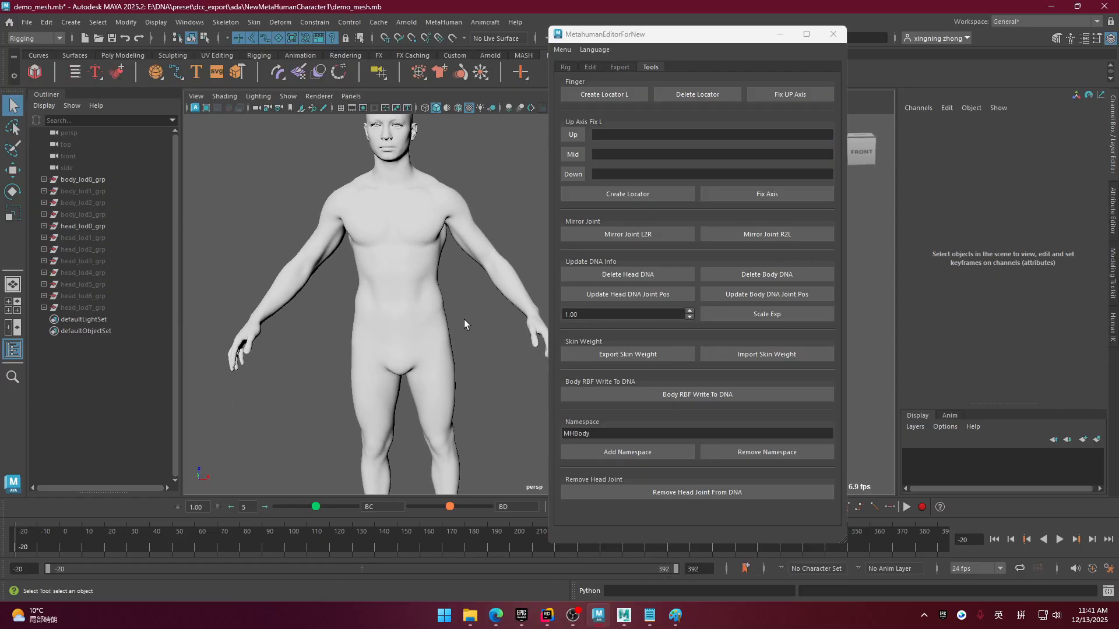
pyautogui.keyDown('alt'); pyautogui.moveTo(464, 319); pyautogui.dragTo(474, 350, button='right'); pyautogui.keyUp('alt')
pyautogui.keyDown('alt'); pyautogui.moveTo(440, 357); pyautogui.dragTo(448, 338, button='middle'); pyautogui.keyUp('alt')
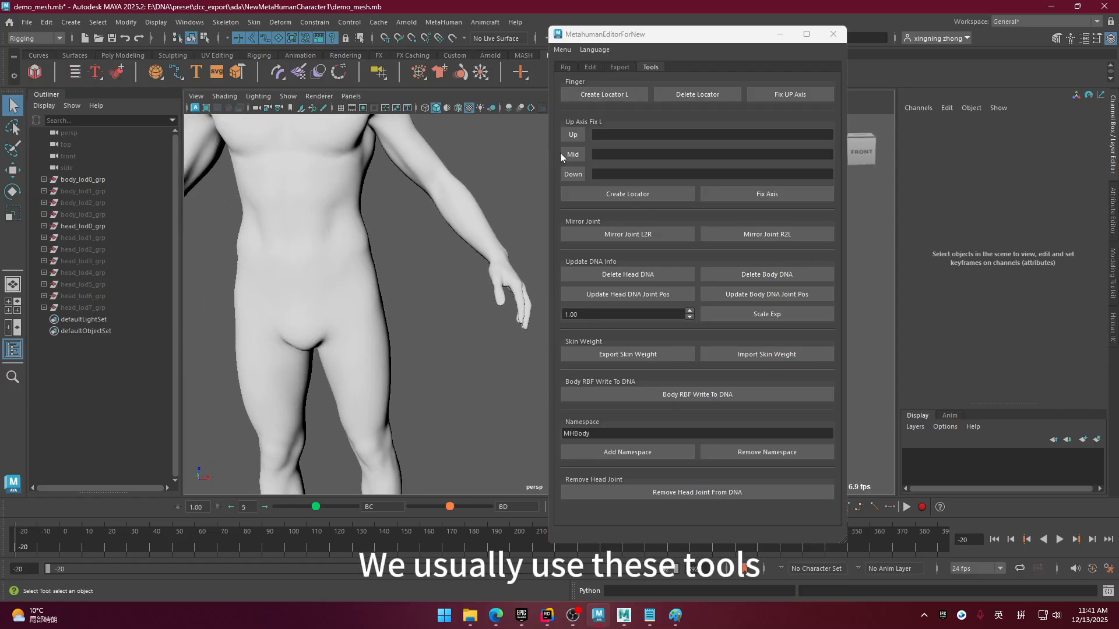
pyautogui.moveTo(477, 356)
pyautogui.keyDown('alt'); pyautogui.mouseDown()
pyautogui.moveTo(464, 359)
pyautogui.moveTo(483, 358)
pyautogui.mouseUp(); pyautogui.keyUp('alt')
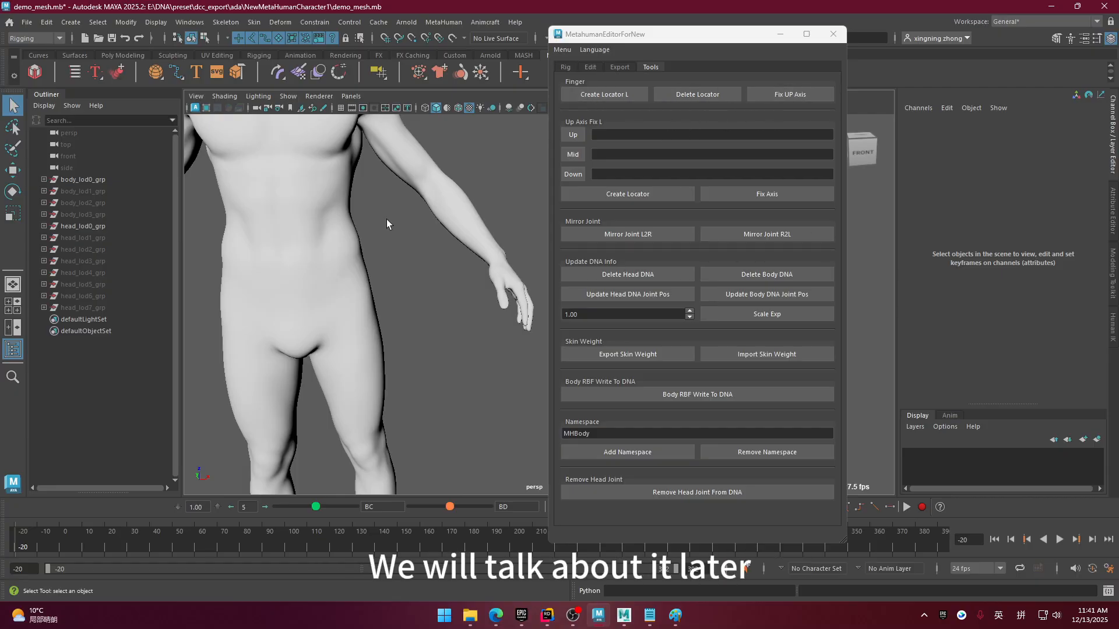
pyautogui.keyDown('alt'); pyautogui.moveTo(386, 219); pyautogui.dragTo(398, 214, button='middle'); pyautogui.keyUp('alt')
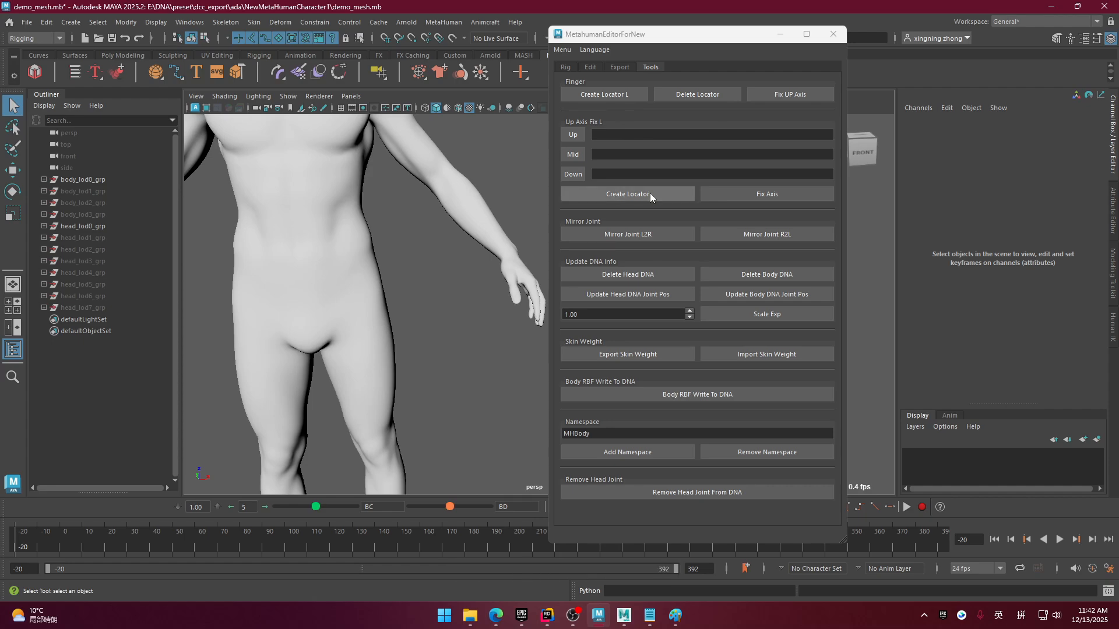
pyautogui.keyDown('alt'); pyautogui.moveTo(422, 298); pyautogui.dragTo(450, 275, button='middle'); pyautogui.keyUp('alt')
pyautogui.keyDown('alt'); pyautogui.moveTo(464, 230); pyautogui.dragTo(462, 237, button='middle'); pyautogui.keyUp('alt')
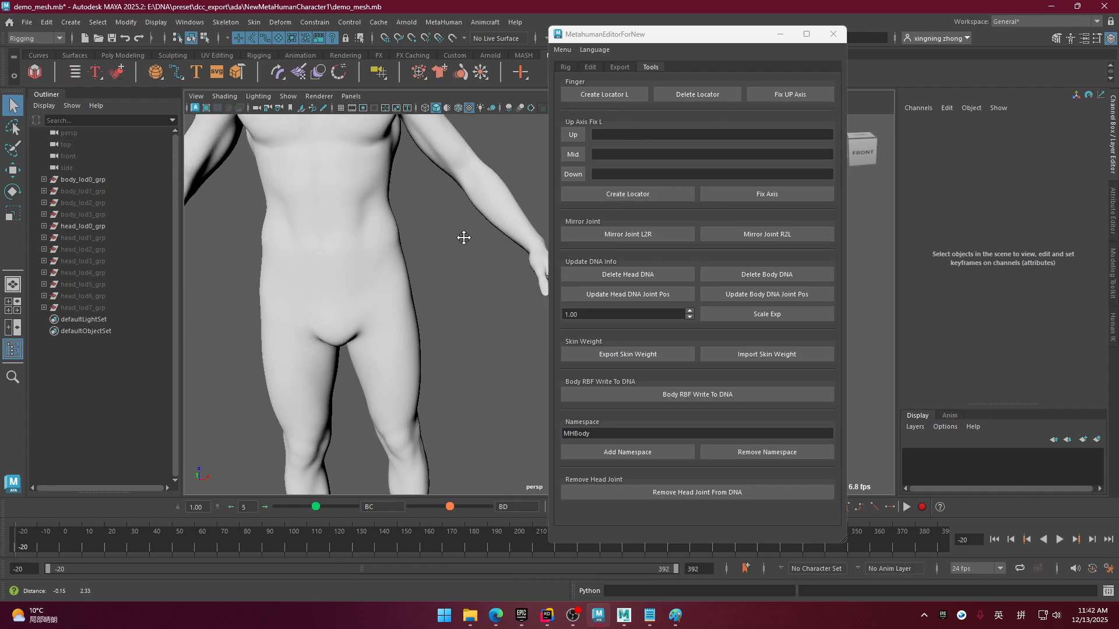
pyautogui.keyDown('alt'); pyautogui.moveTo(453, 330); pyautogui.dragTo(478, 285, button='middle'); pyautogui.keyUp('alt')
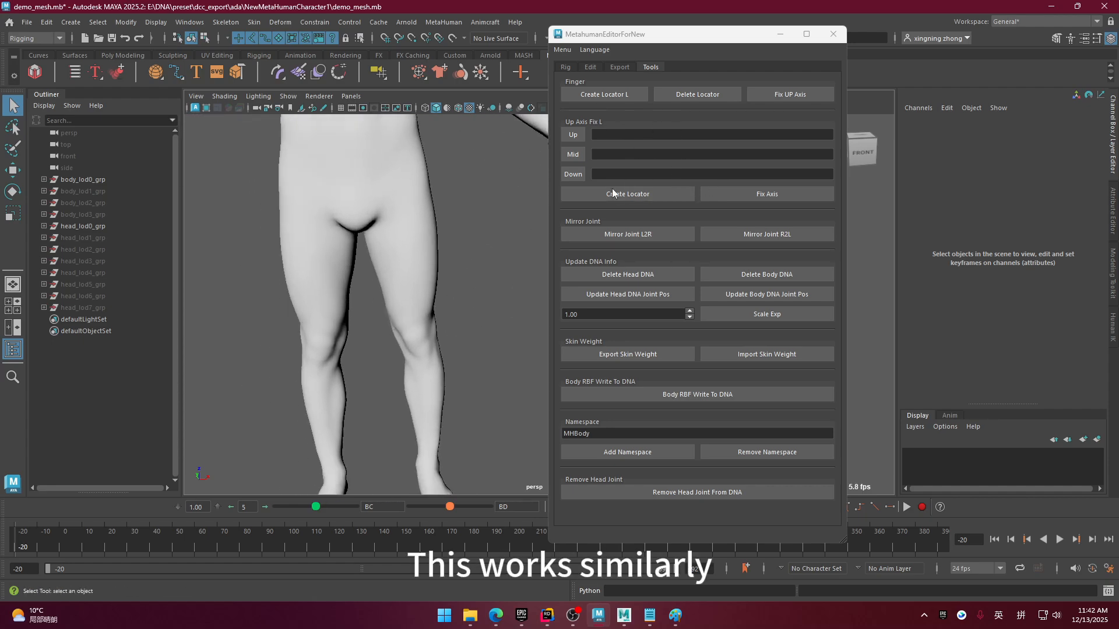
pyautogui.click(625, 99)
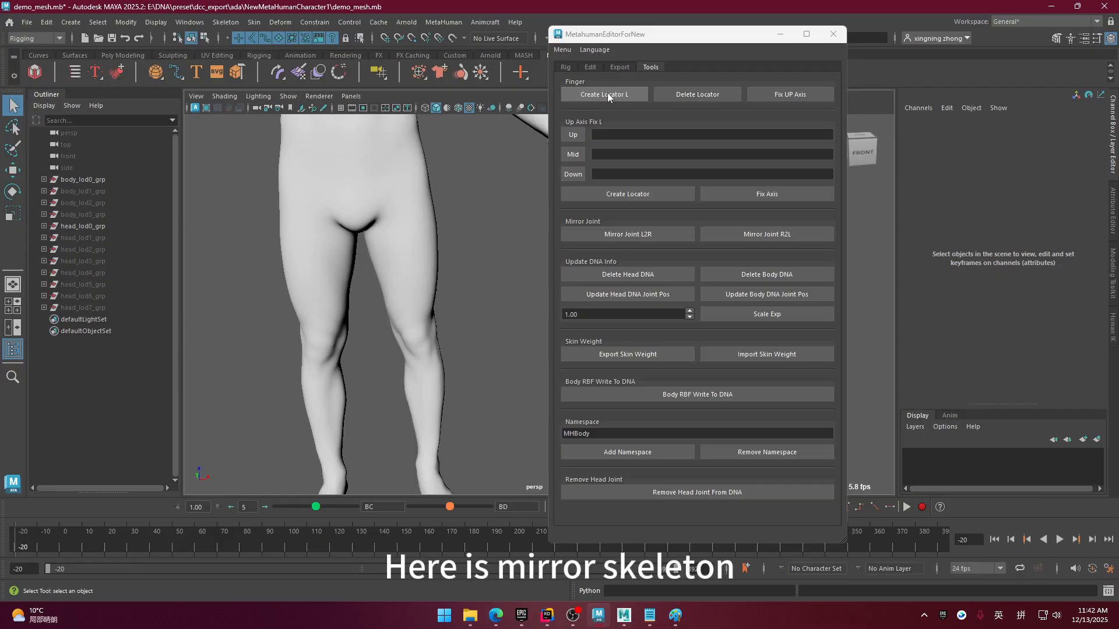
# - Examine the Mirror Joint L2R and R2L functions alongside the character's head and torso
pyautogui.keyDown('alt'); pyautogui.moveTo(499, 205); pyautogui.dragTo(494, 312, button='middle'); pyautogui.keyUp('alt')
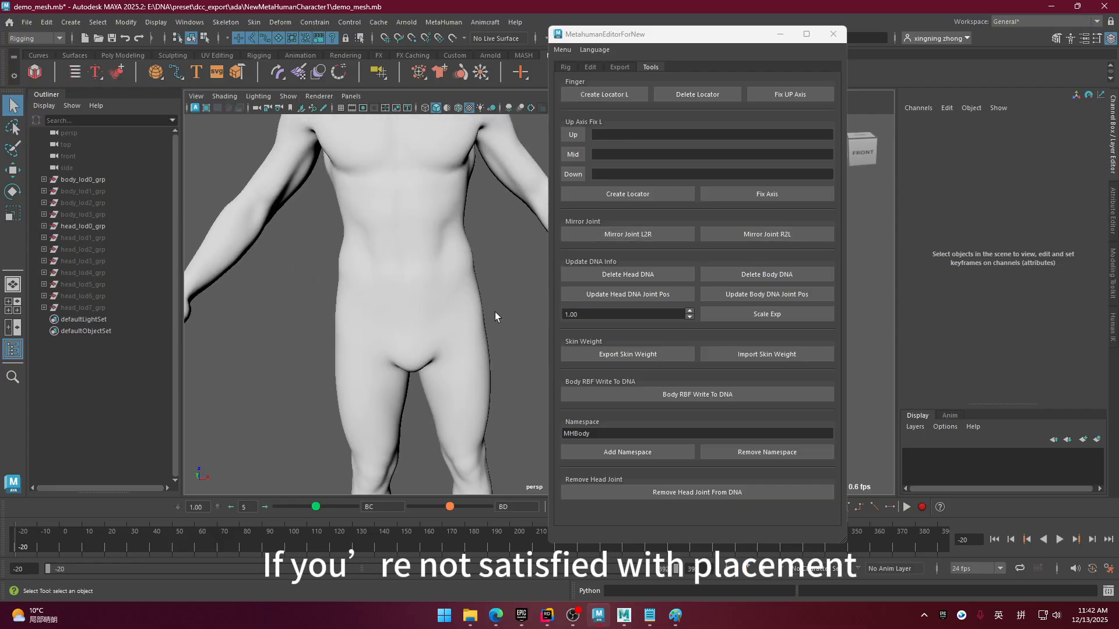
pyautogui.keyDown('alt'); pyautogui.moveTo(438, 207); pyautogui.dragTo(468, 315, button='middle'); pyautogui.keyUp('alt')
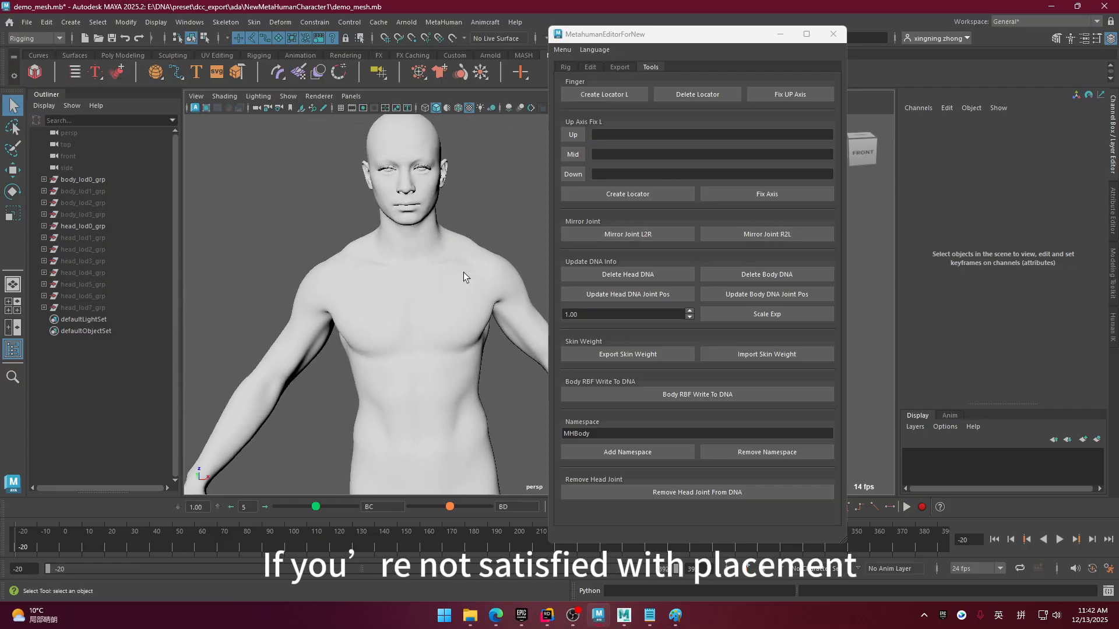
pyautogui.keyDown('alt'); pyautogui.moveTo(463, 272); pyautogui.dragTo(443, 241); pyautogui.keyUp('alt')
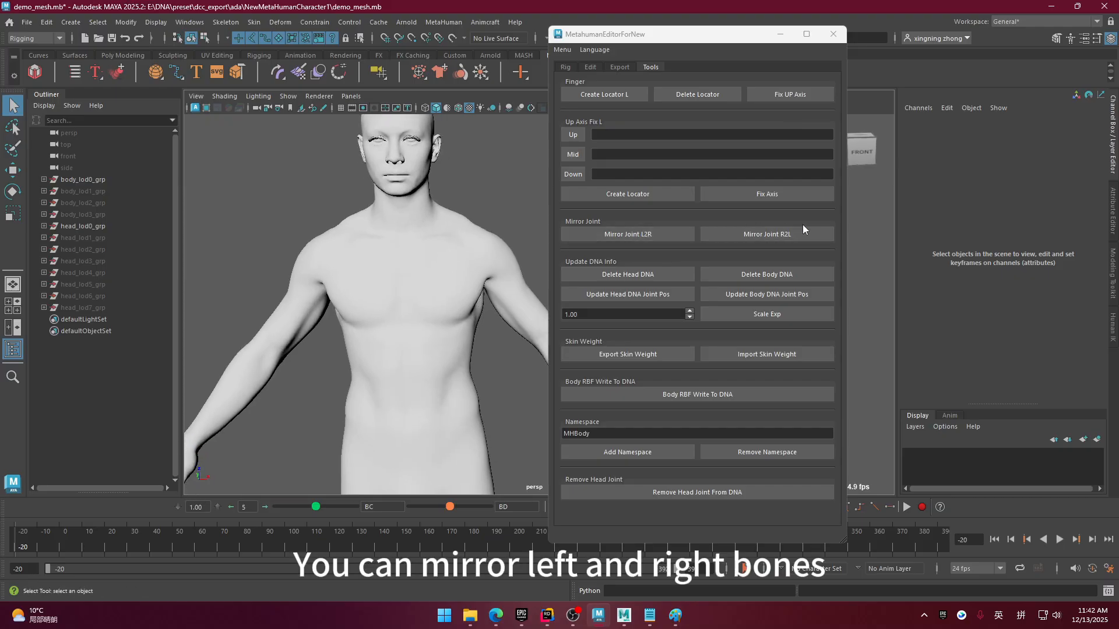
pyautogui.keyDown('alt'); pyautogui.moveTo(460, 275); pyautogui.dragTo(495, 253, button='middle'); pyautogui.keyUp('alt')
pyautogui.keyDown('alt'); pyautogui.moveTo(481, 319); pyautogui.dragTo(484, 272, button='middle'); pyautogui.keyUp('alt')
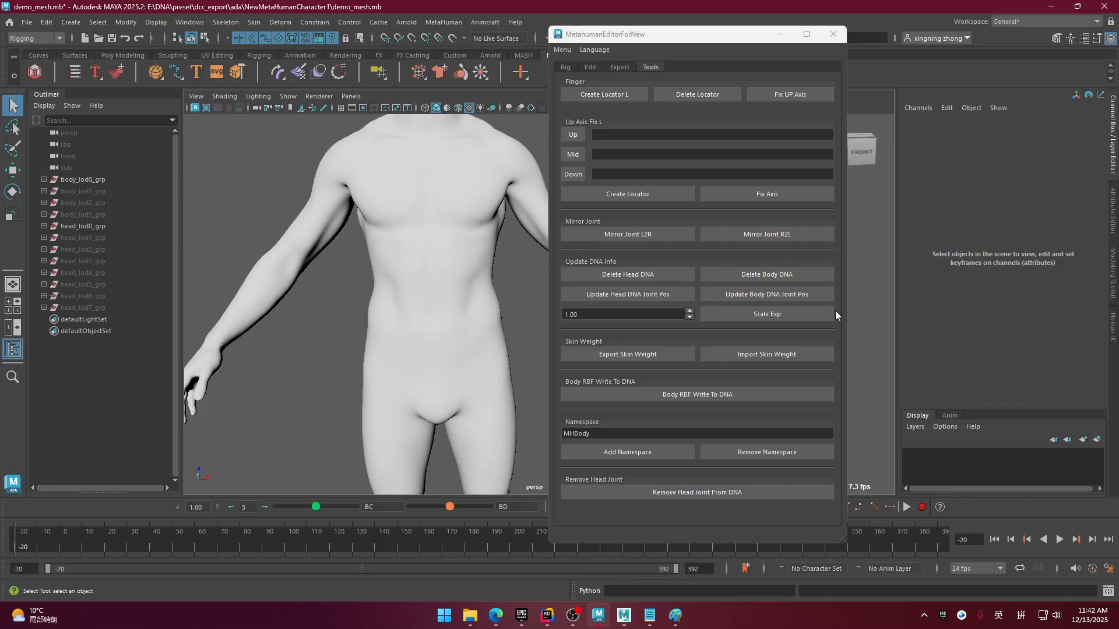
pyautogui.keyDown('alt'); pyautogui.moveTo(432, 233); pyautogui.dragTo(488, 277, button='middle'); pyautogui.keyUp('alt')
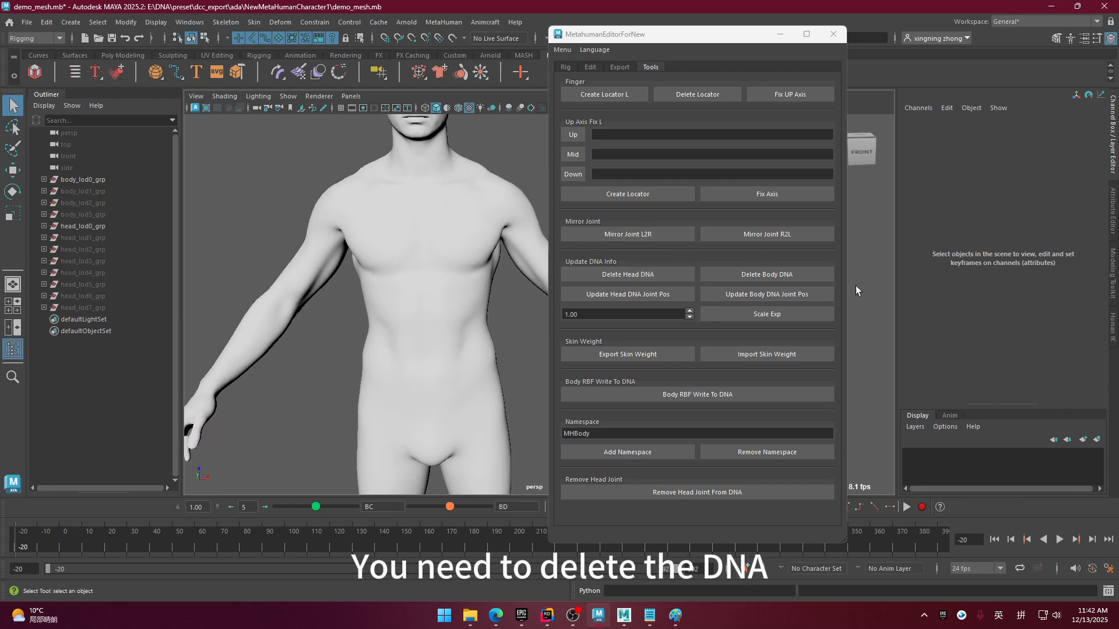
# - Review the Update DNA Info functions for deleting DNA and updating head joint positions, and locate the Move Skinned Joints command
pyautogui.click(618, 271)
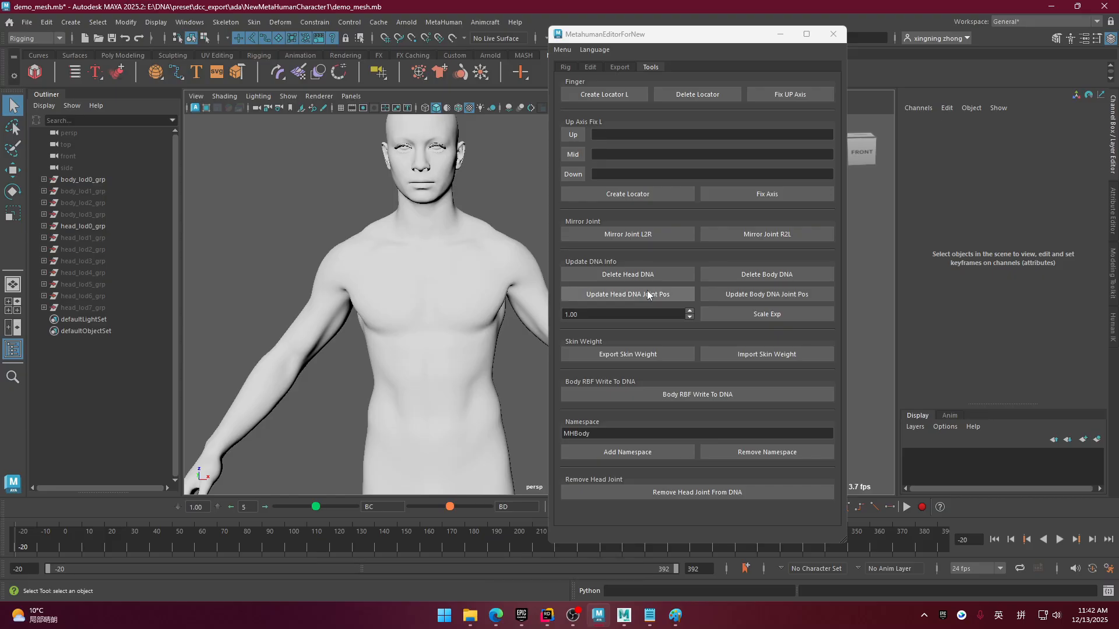
pyautogui.keyDown('alt'); pyautogui.moveTo(454, 199); pyautogui.dragTo(456, 219, button='middle'); pyautogui.keyUp('alt')
pyautogui.scroll(3, 462, 254)
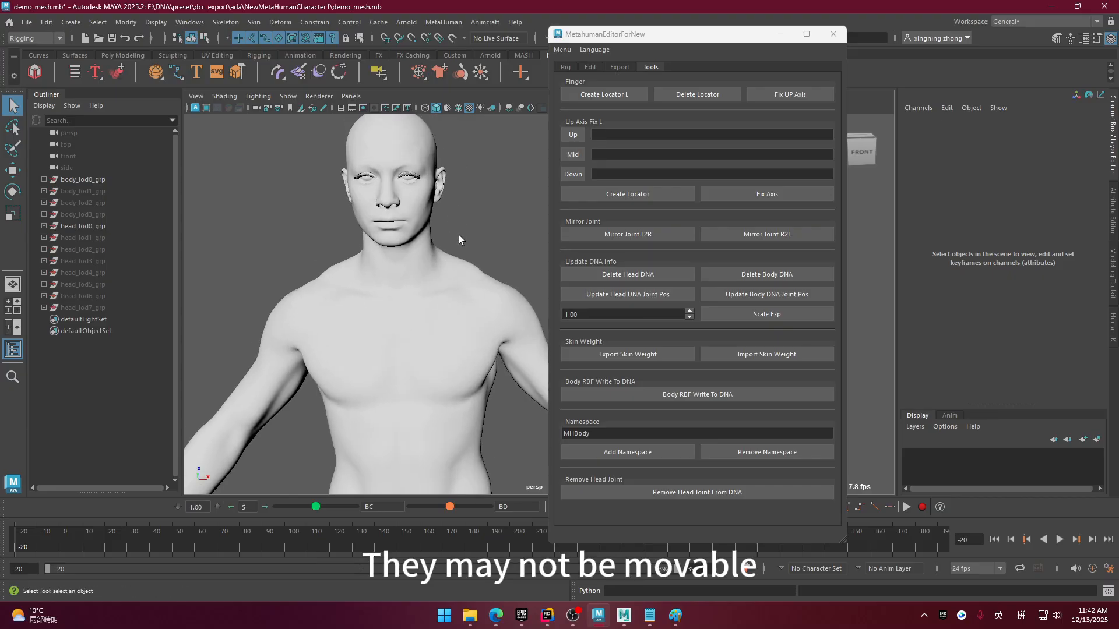
pyautogui.click(253, 26)
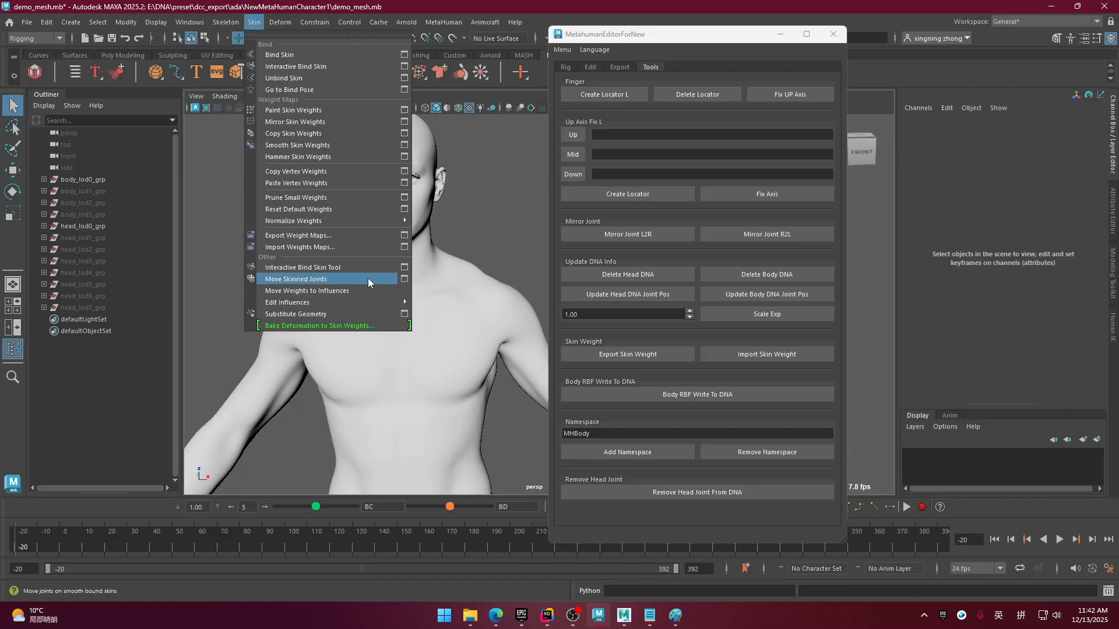
pyautogui.click(445, 275)
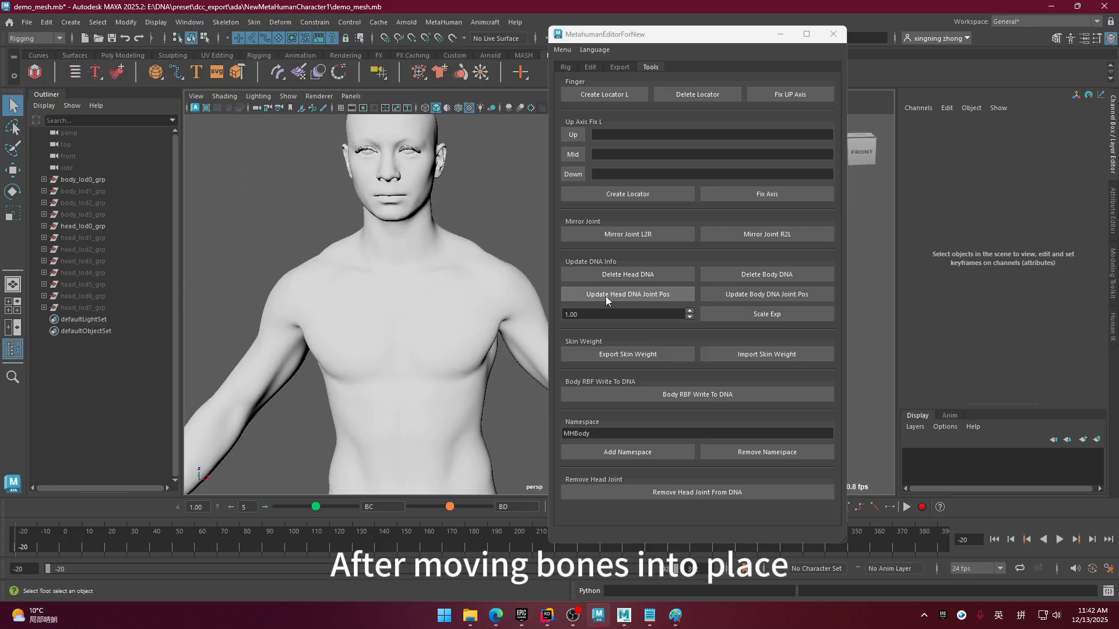
pyautogui.click(648, 293)
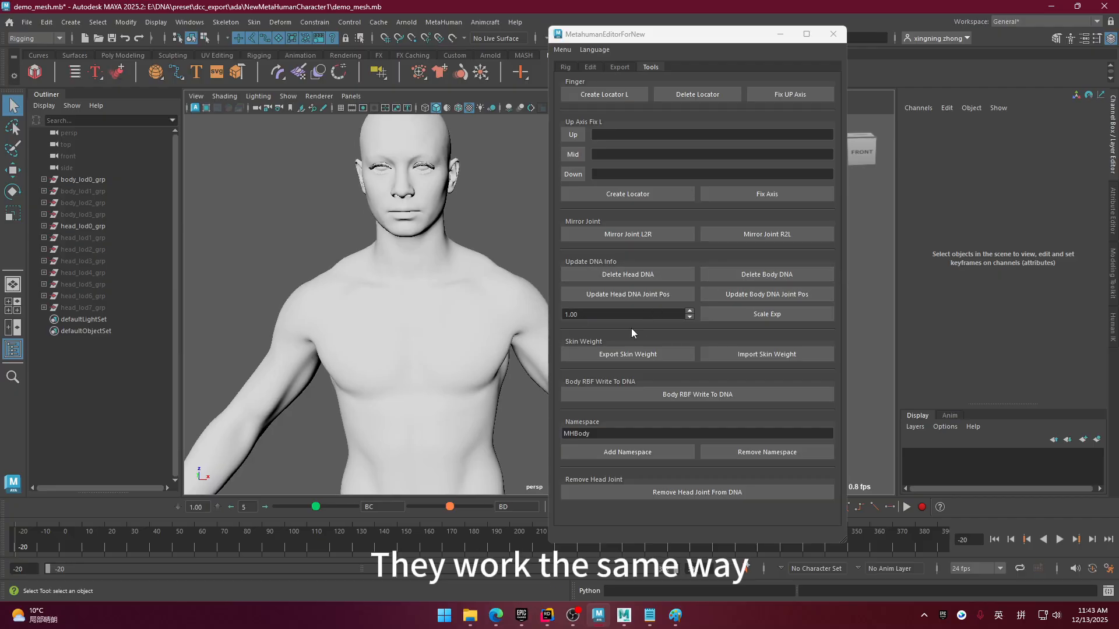
# - Inspect the expression scale factor used by the Scale Exp function alongside the character's head and chest
pyautogui.keyDown('alt'); pyautogui.moveTo(477, 344); pyautogui.dragTo(481, 353, button='middle'); pyautogui.keyUp('alt')
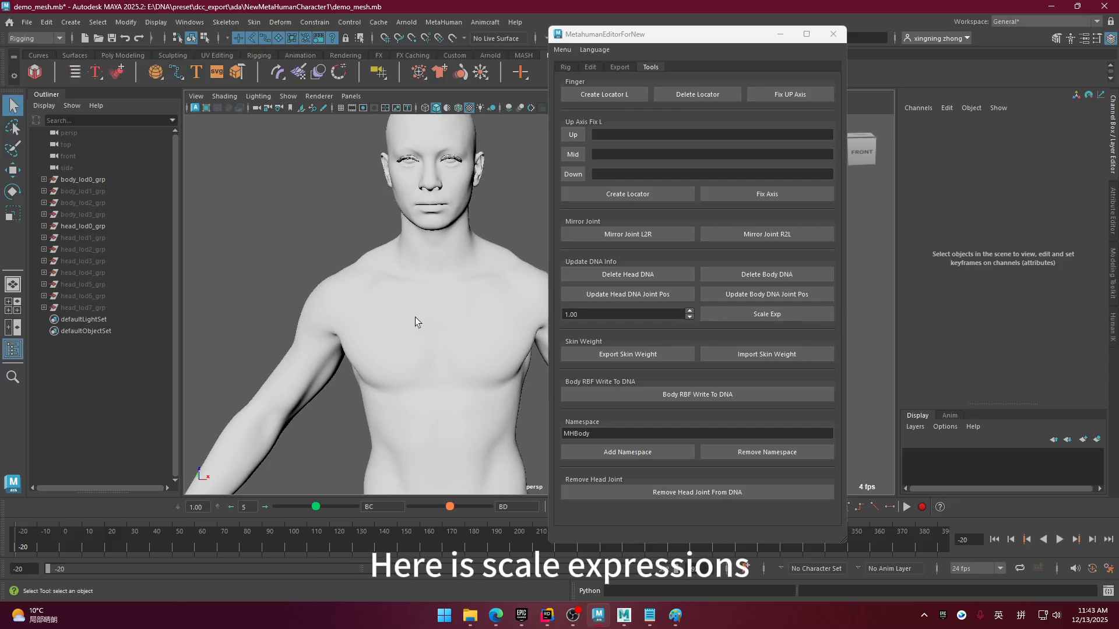
pyautogui.keyDown('alt'); pyautogui.moveTo(401, 317); pyautogui.dragTo(479, 358, button='middle'); pyautogui.keyUp('alt')
pyautogui.keyDown('alt'); pyautogui.moveTo(479, 358); pyautogui.dragTo(484, 339); pyautogui.keyUp('alt')
pyautogui.keyDown('alt'); pyautogui.moveTo(473, 344); pyautogui.dragTo(473, 354, button='middle'); pyautogui.keyUp('alt')
pyautogui.keyDown('alt'); pyautogui.moveTo(463, 352); pyautogui.dragTo(466, 346); pyautogui.keyUp('alt')
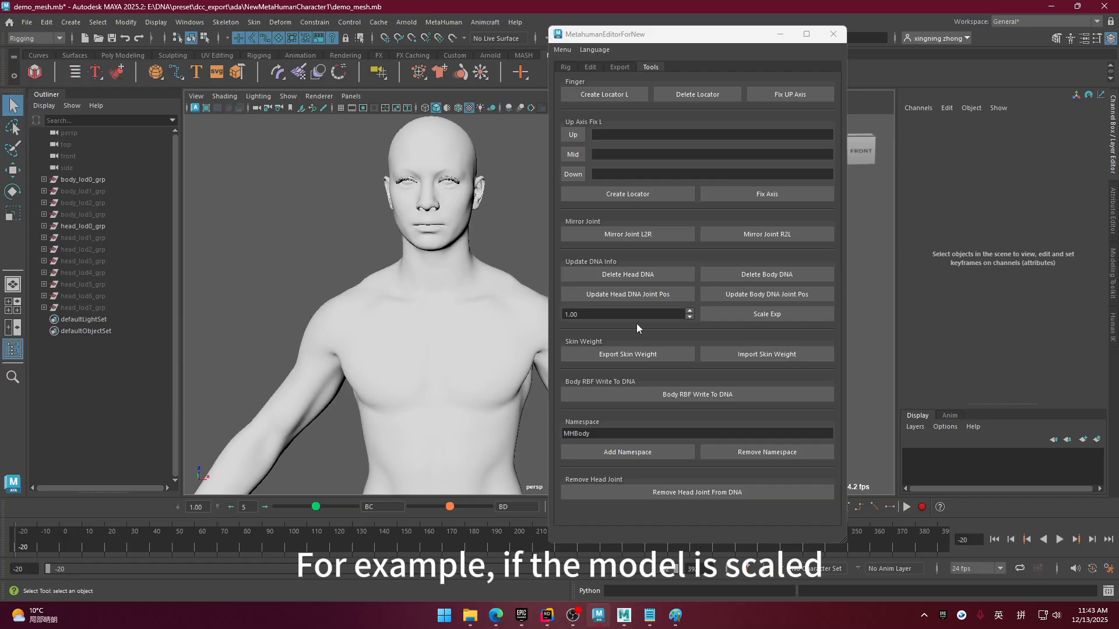
pyautogui.keyDown('alt'); pyautogui.moveTo(488, 324); pyautogui.dragTo(484, 350, button='middle'); pyautogui.keyUp('alt')
pyautogui.scroll(-2, 484, 351)
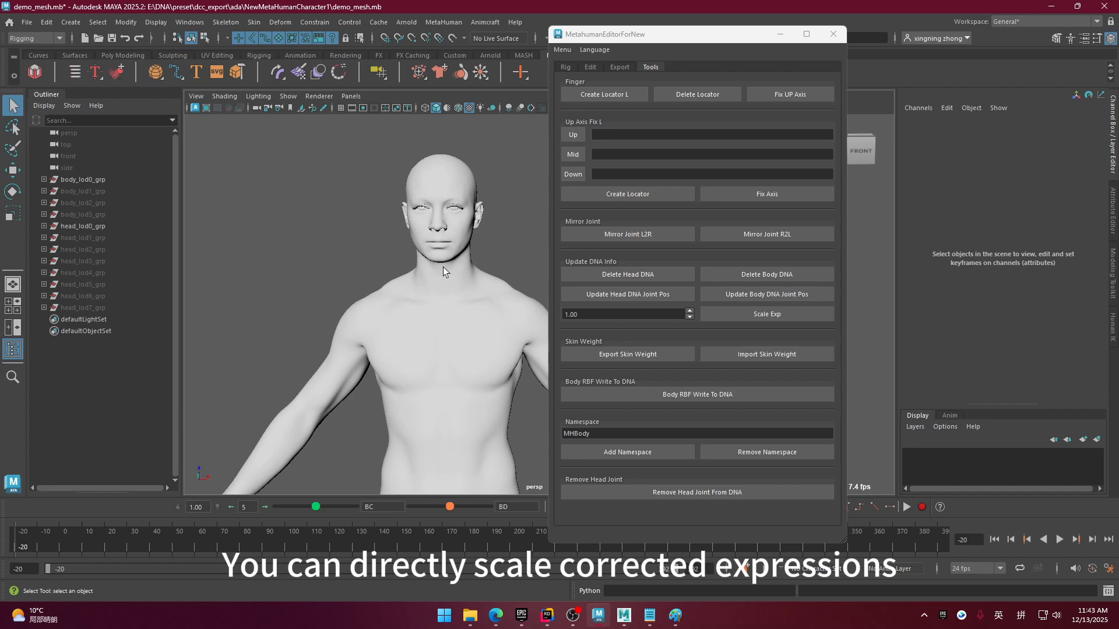
pyautogui.scroll(2, 464, 282)
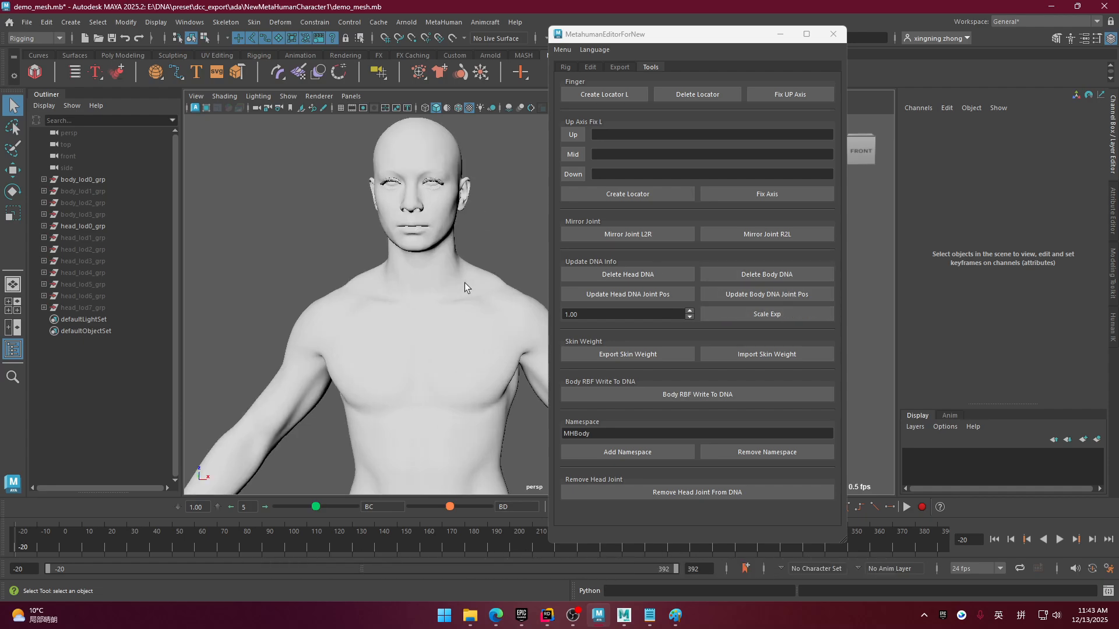
pyautogui.doubleClick(587, 313)
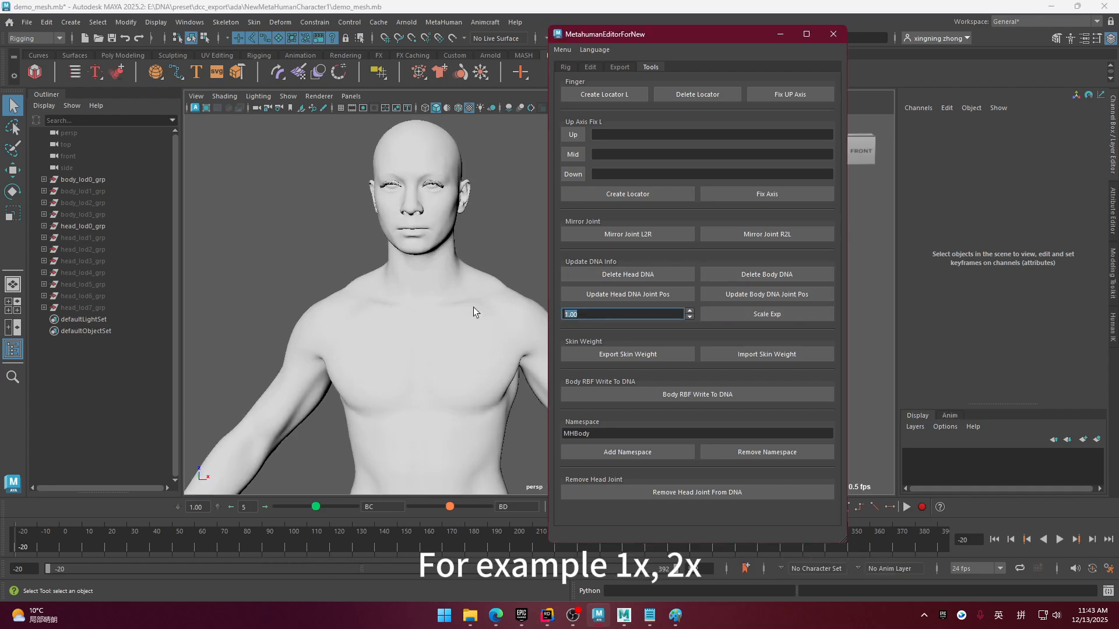
pyautogui.moveTo(434, 292)
pyautogui.keyDown('alt'); pyautogui.mouseDown(button='middle')
pyautogui.moveTo(470, 325)
pyautogui.moveTo(424, 279)
pyautogui.moveTo(425, 296)
pyautogui.mouseUp(button='middle'); pyautogui.keyUp('alt')
pyautogui.click(635, 316)
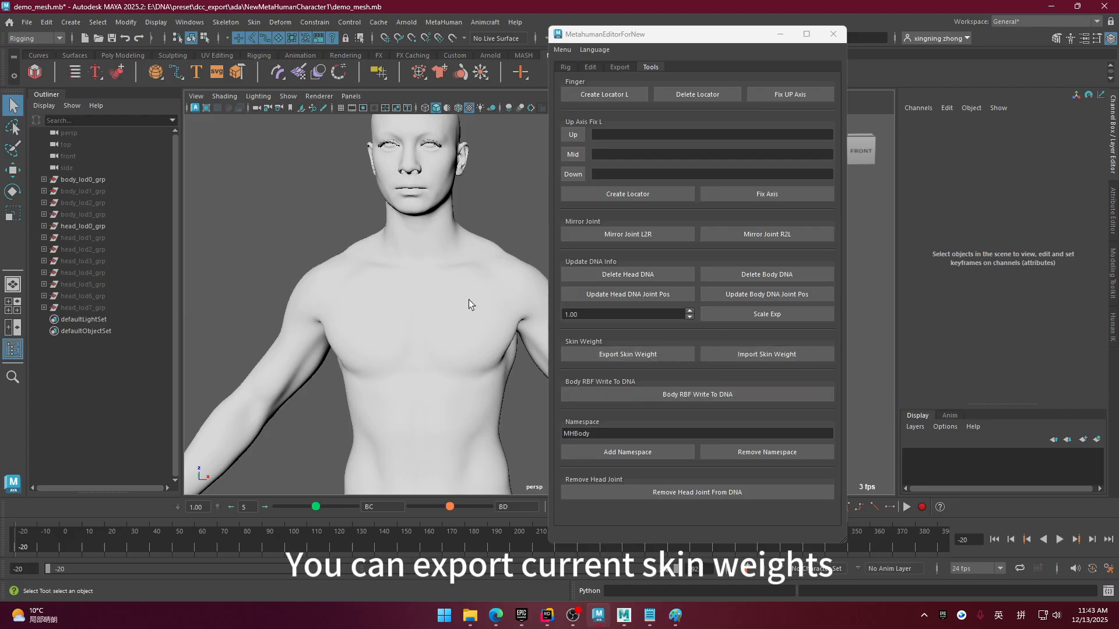
# - Examine the Export Skin Weight and Import Skin Weight functions alongside the character's upper body
pyautogui.keyDown('alt'); pyautogui.moveTo(466, 356); pyautogui.dragTo(453, 352, button='middle'); pyautogui.keyUp('alt')
pyautogui.keyDown('alt'); pyautogui.moveTo(453, 352); pyautogui.dragTo(513, 355, button='right'); pyautogui.keyUp('alt')
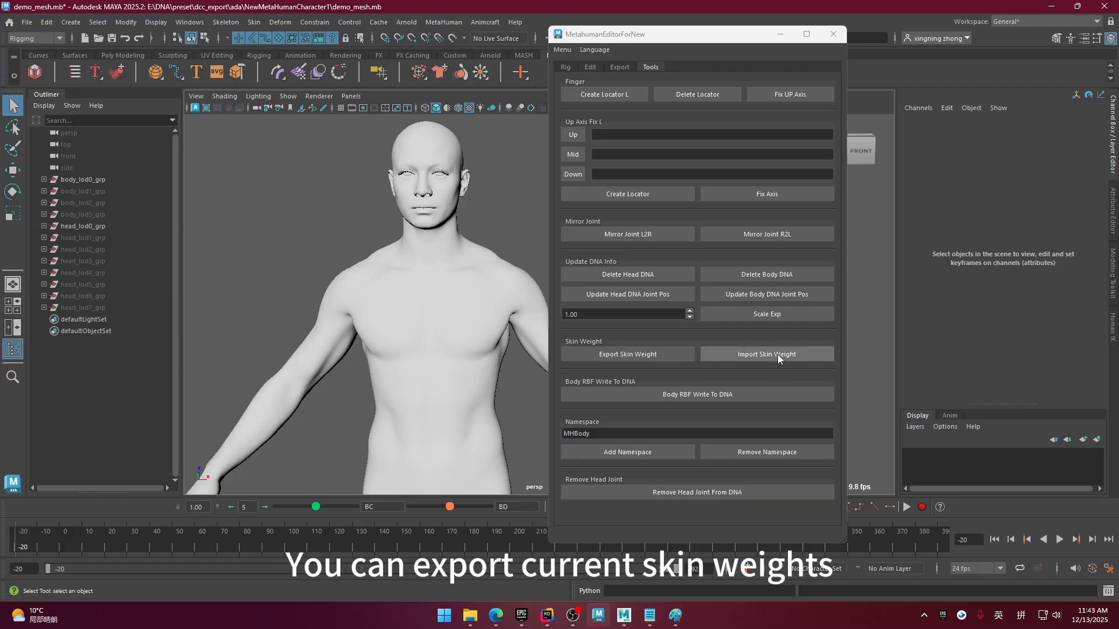
pyautogui.keyDown('alt'); pyautogui.moveTo(490, 424); pyautogui.dragTo(492, 357, button='middle'); pyautogui.keyUp('alt')
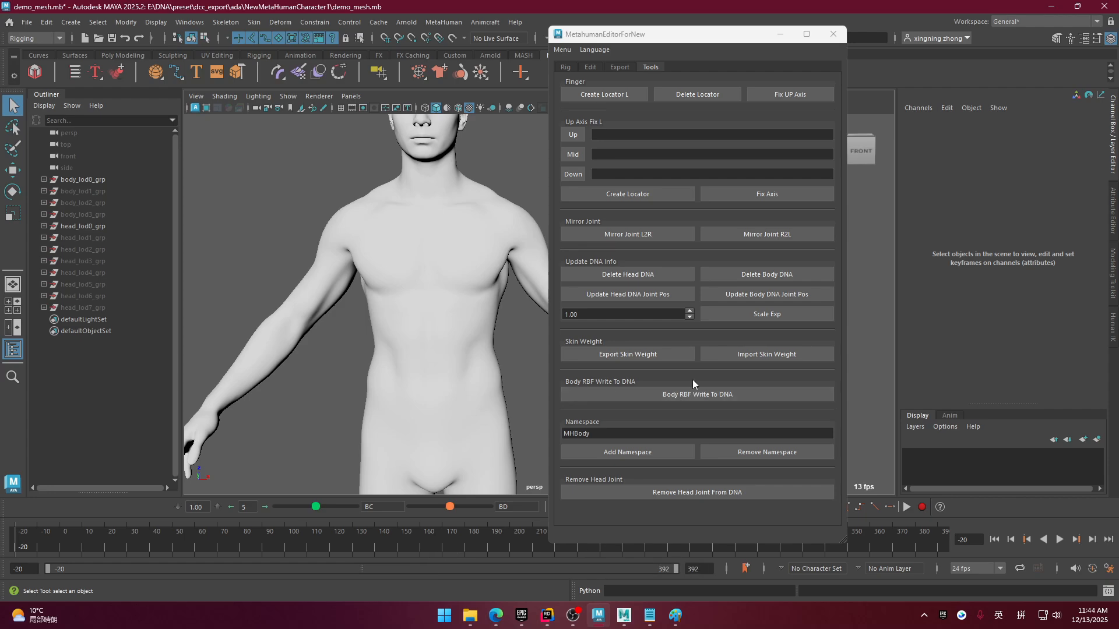
# - Examine the Body RBF Write To DNA, Namespace and Remove Head Joint From DNA functions alongside the character's body
pyautogui.keyDown('alt'); pyautogui.moveTo(458, 355); pyautogui.dragTo(453, 348, button='middle'); pyautogui.keyUp('alt')
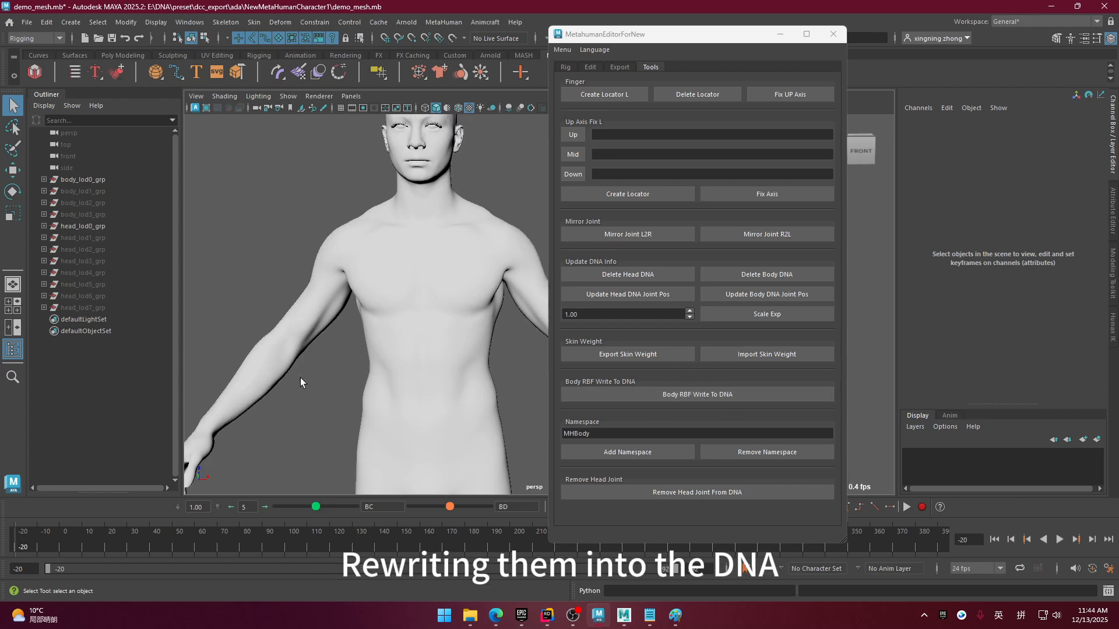
pyautogui.keyDown('alt'); pyautogui.moveTo(300, 378); pyautogui.dragTo(314, 343, button='middle'); pyautogui.keyUp('alt')
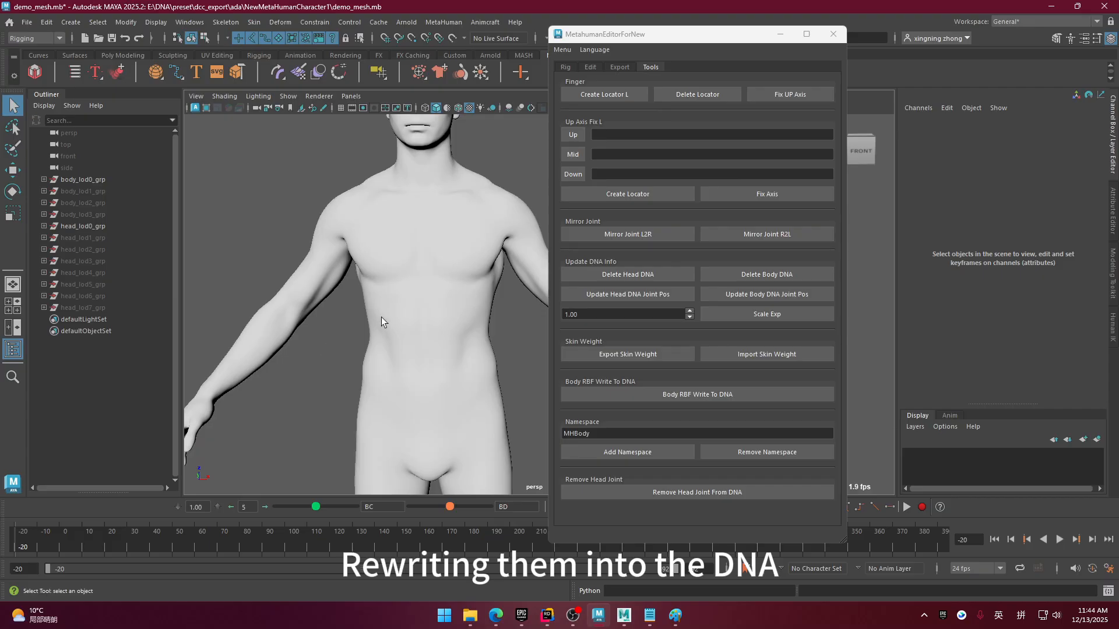
pyautogui.moveTo(384, 320)
pyautogui.keyDown('alt'); pyautogui.mouseDown(button='middle')
pyautogui.moveTo(412, 352)
pyautogui.moveTo(379, 302)
pyautogui.mouseUp(button='middle'); pyautogui.keyUp('alt')
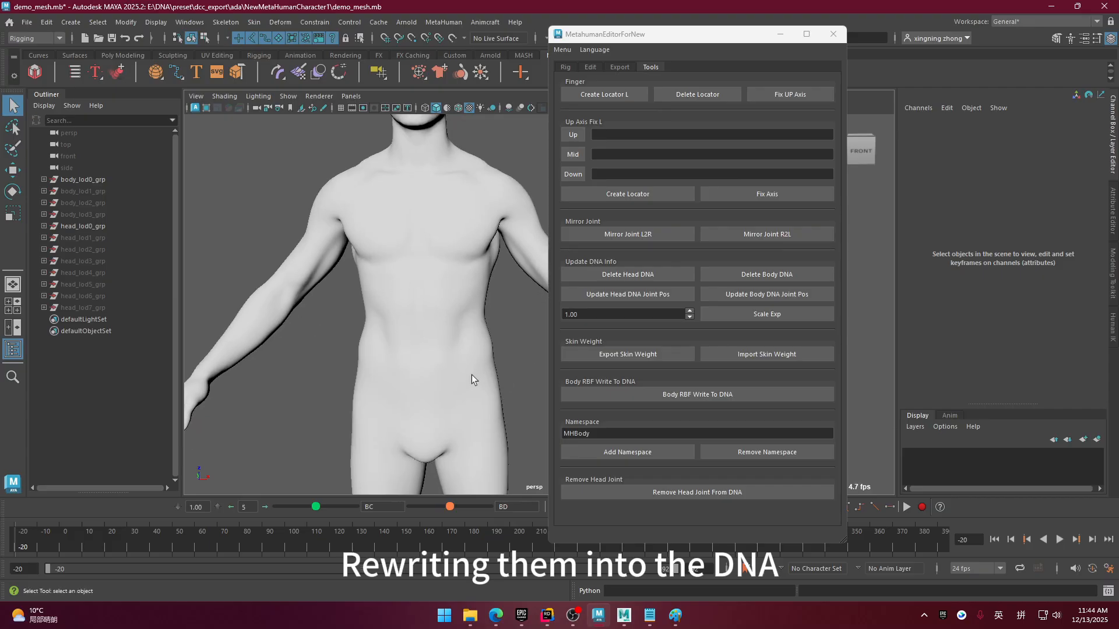
pyautogui.keyDown('alt'); pyautogui.moveTo(471, 375); pyautogui.dragTo(487, 377, button='middle'); pyautogui.keyUp('alt')
pyautogui.keyDown('alt'); pyautogui.moveTo(417, 327); pyautogui.dragTo(404, 300, button='middle'); pyautogui.keyUp('alt')
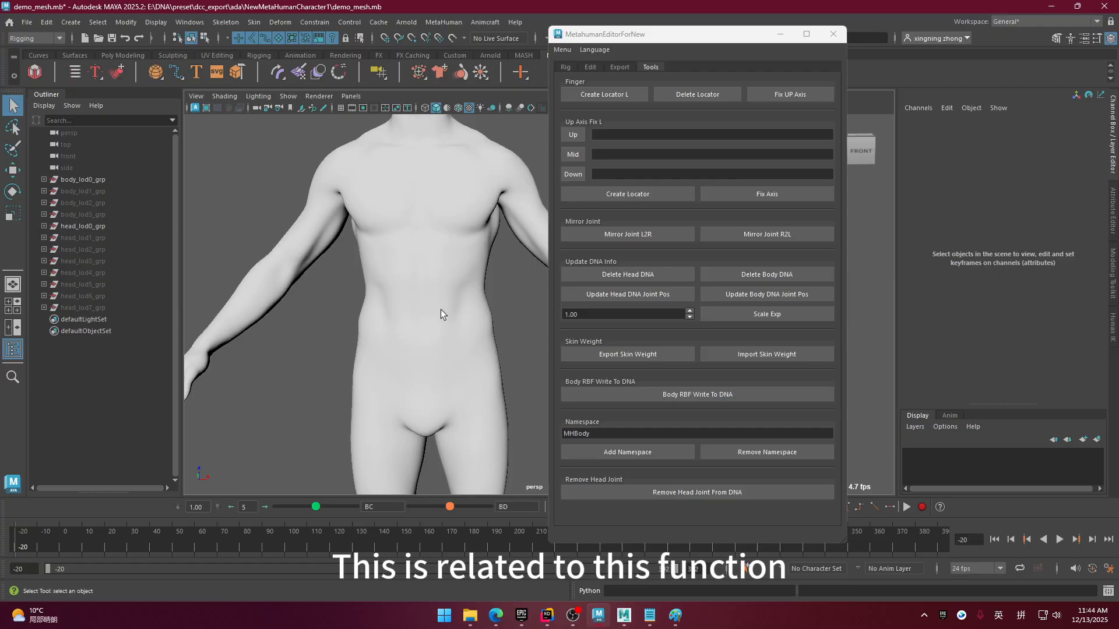
pyautogui.scroll(-3, 441, 309)
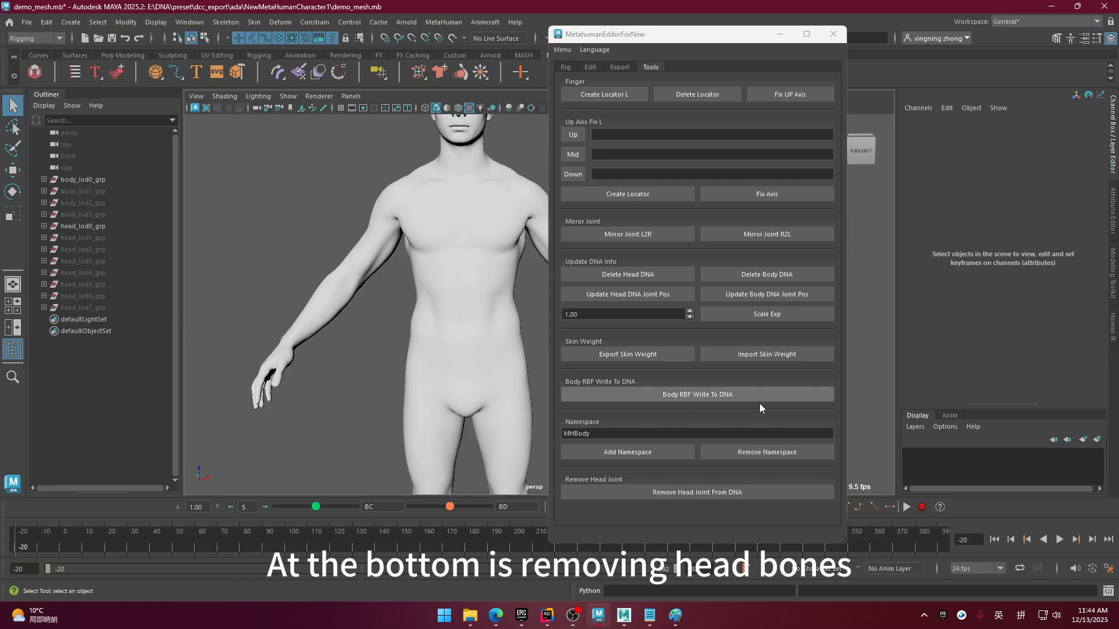
pyautogui.scroll(2, 432, 373)
pyautogui.keyDown('alt'); pyautogui.moveTo(432, 373); pyautogui.dragTo(428, 368, button='middle'); pyautogui.keyUp('alt')
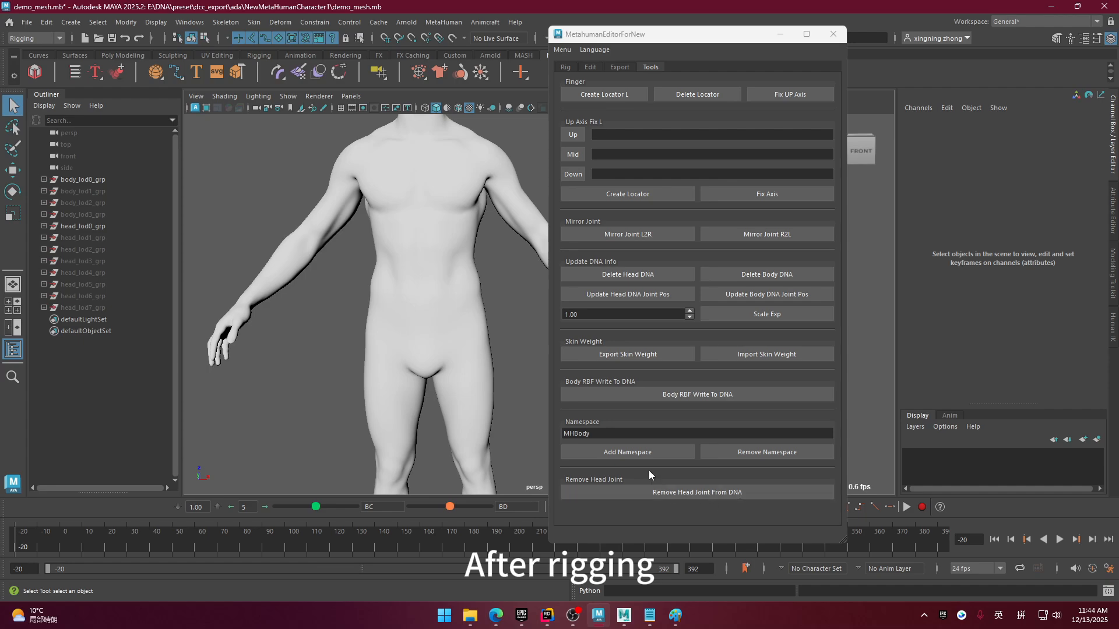
# - Review the Keep Joints hierarchy in the rig's joint settings, and open the DNA and expression editing page
pyautogui.click(563, 68)
pyautogui.click(601, 203)
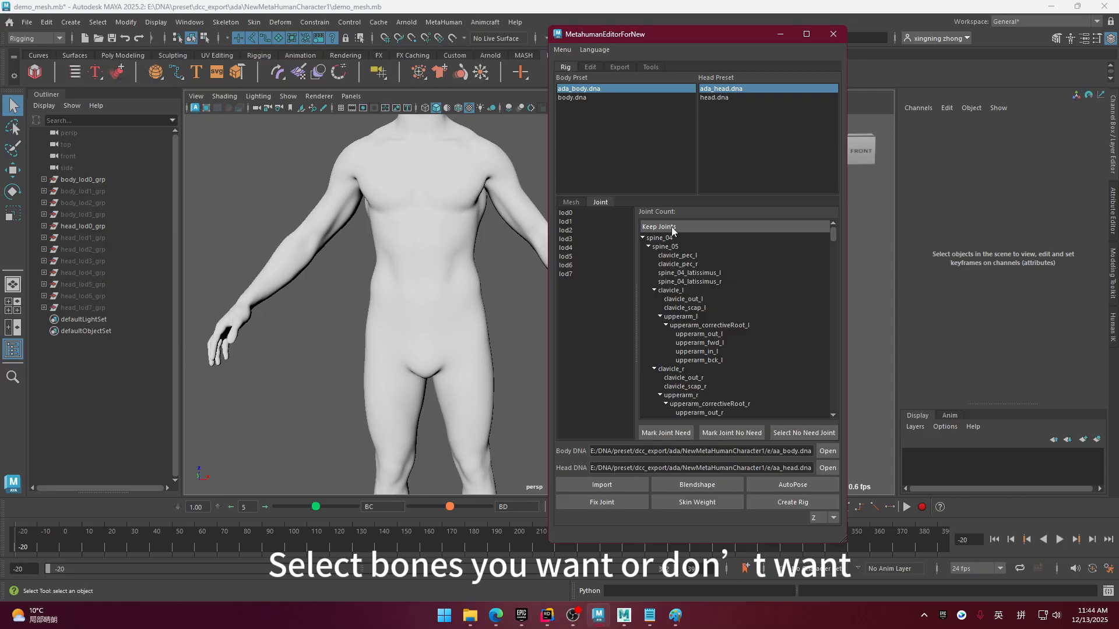
pyautogui.moveTo(832, 237); pyautogui.dragTo(810, 204)
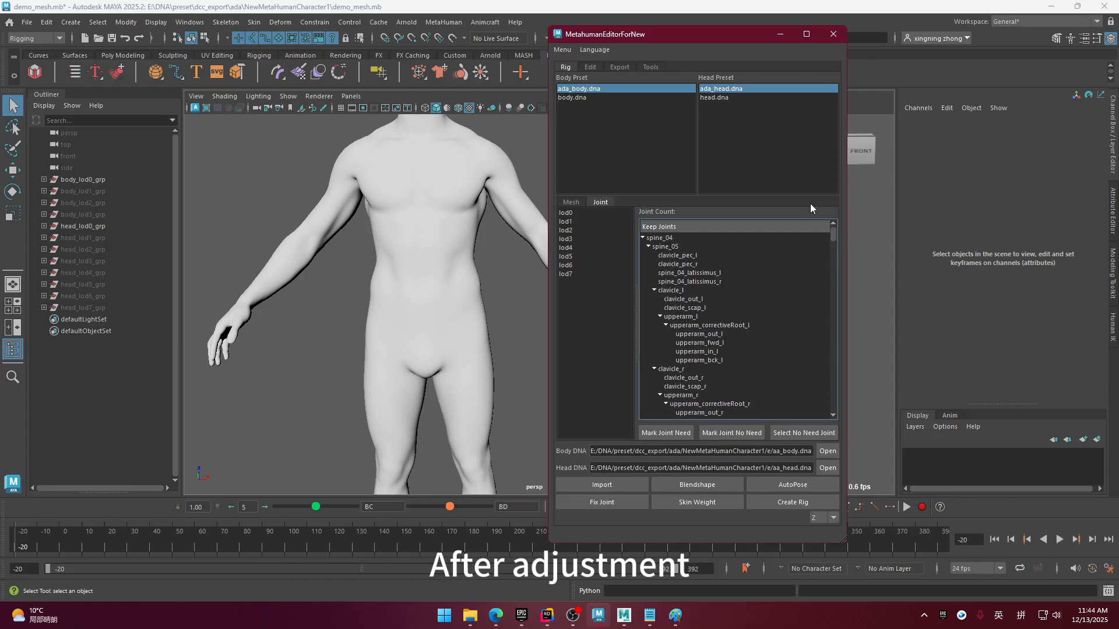
pyautogui.click(588, 67)
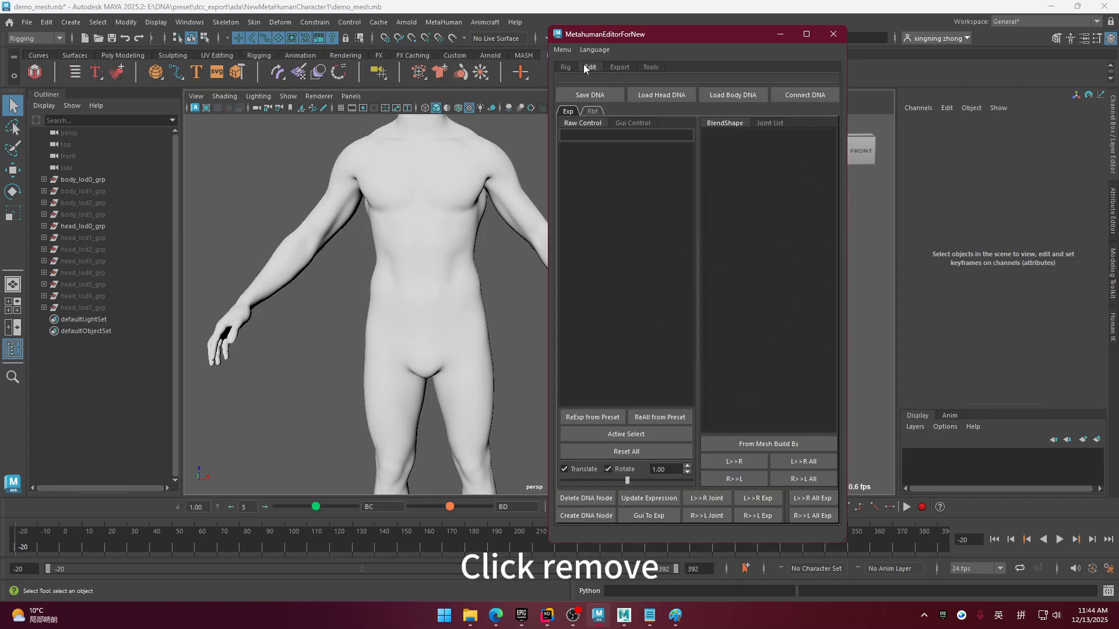
# - Examine the Remove Head Joint From DNA function on the tools page alongside the character's head and torso
pyautogui.click(651, 67)
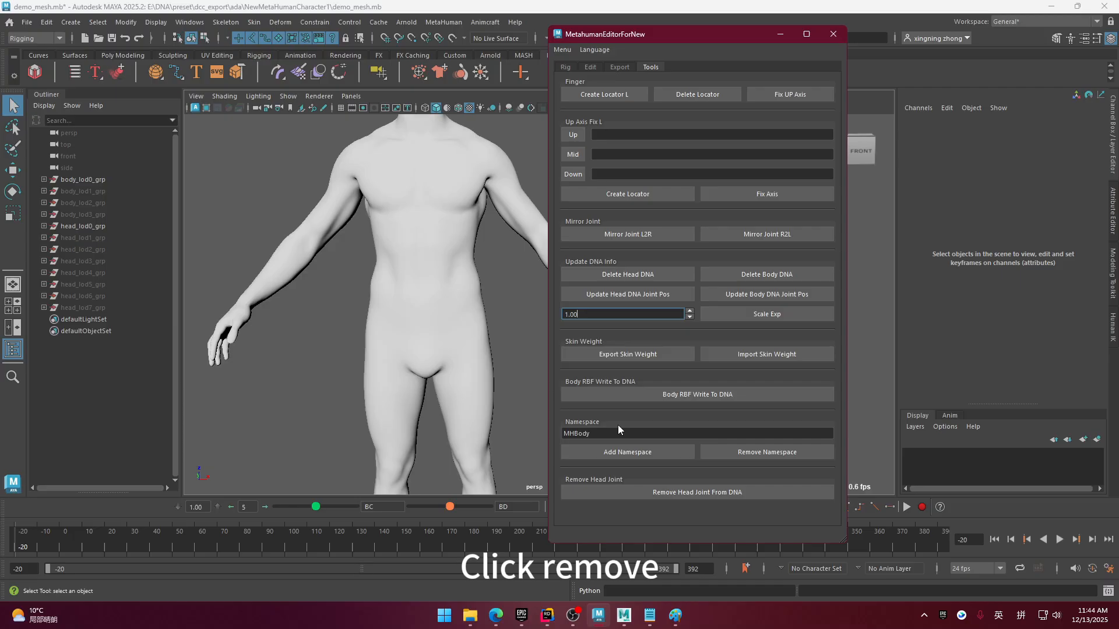
pyautogui.click(714, 495)
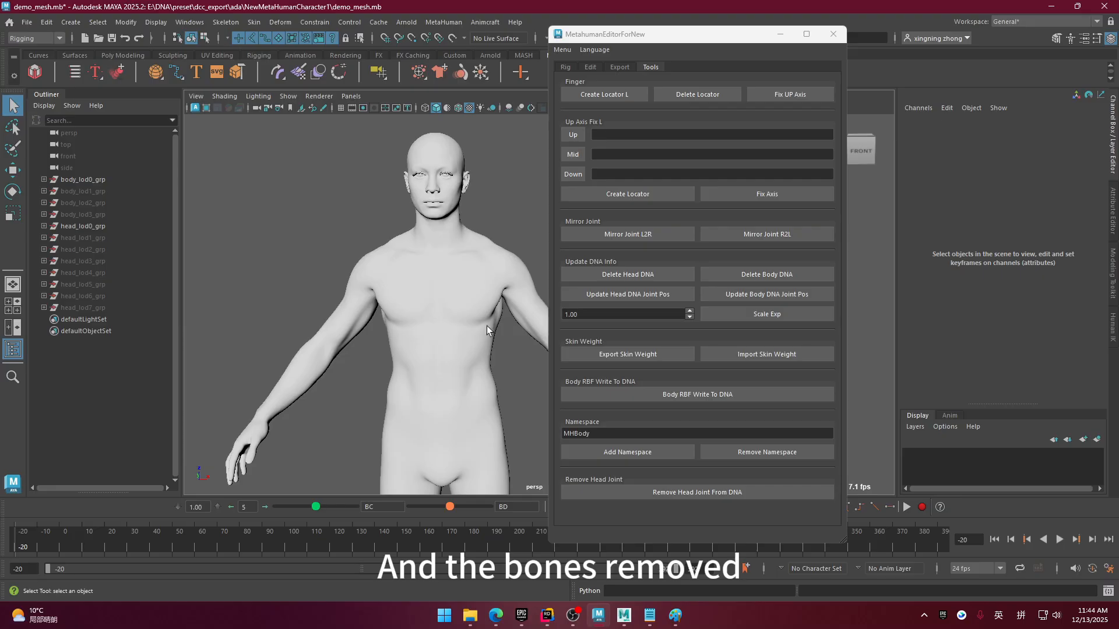
pyautogui.scroll(3, 475, 337)
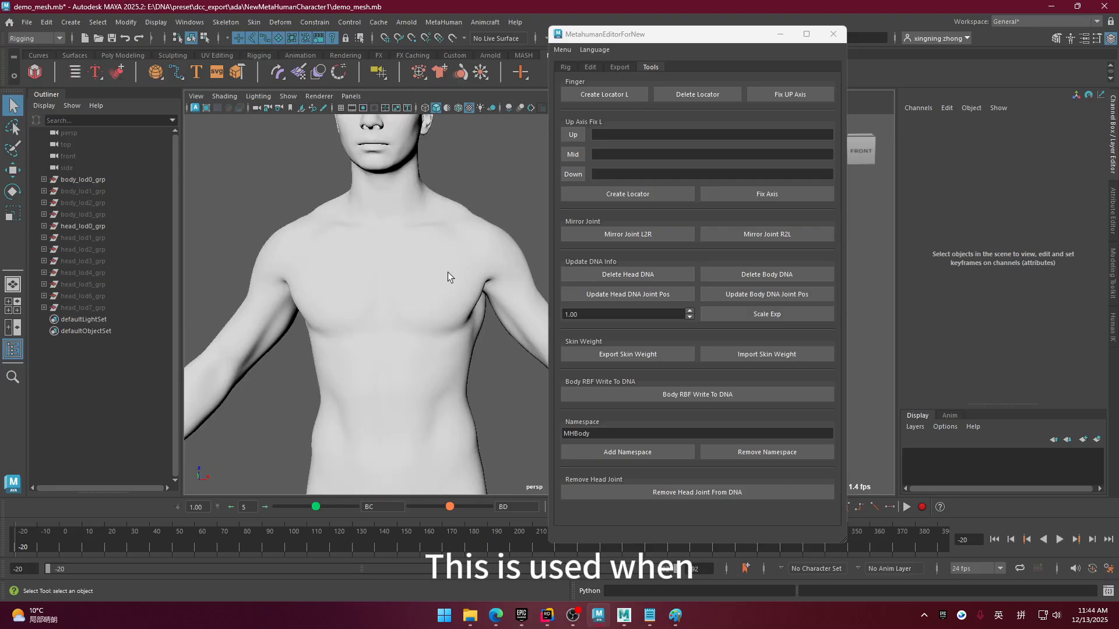
pyautogui.keyDown('alt'); pyautogui.moveTo(448, 272); pyautogui.dragTo(497, 351, button='middle'); pyautogui.keyUp('alt')
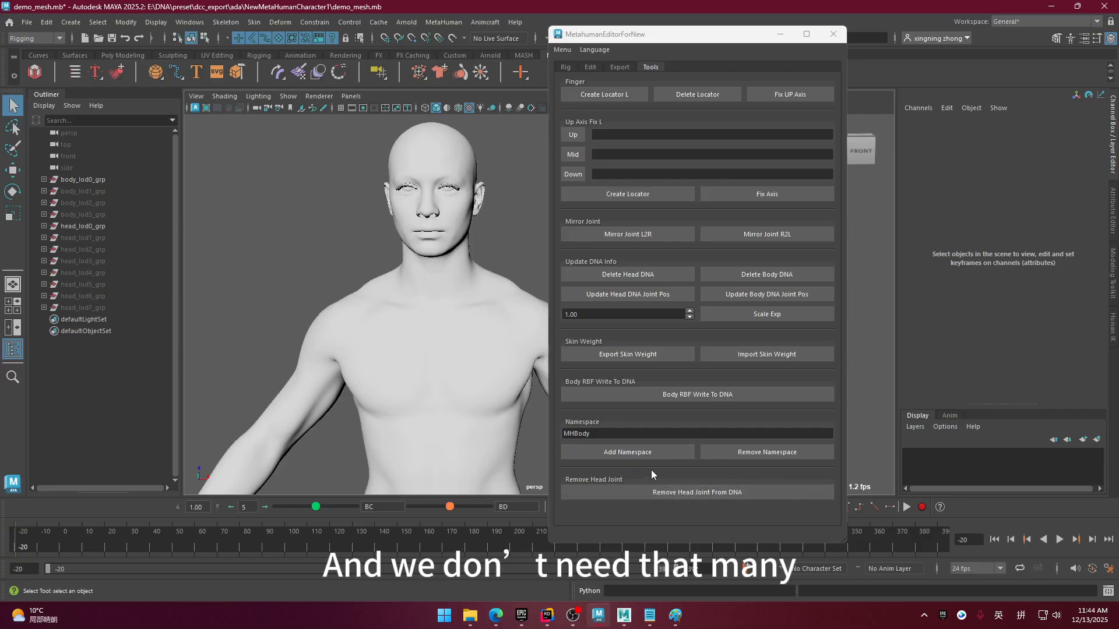
pyautogui.keyDown('alt'); pyautogui.moveTo(413, 345); pyautogui.dragTo(732, 476); pyautogui.keyUp('alt')
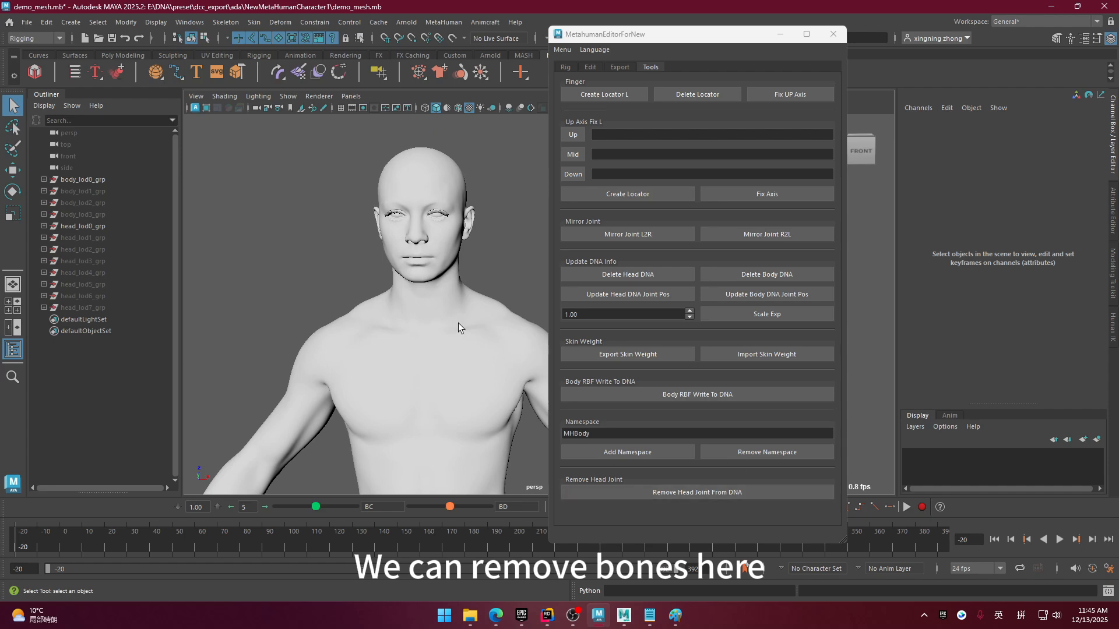
pyautogui.moveTo(449, 347)
pyautogui.keyDown('alt'); pyautogui.mouseDown()
pyautogui.moveTo(463, 318)
pyautogui.moveTo(451, 354)
pyautogui.mouseUp(); pyautogui.keyUp('alt')
pyautogui.keyDown('alt'); pyautogui.moveTo(451, 352); pyautogui.dragTo(385, 268, button='middle'); pyautogui.keyUp('alt')
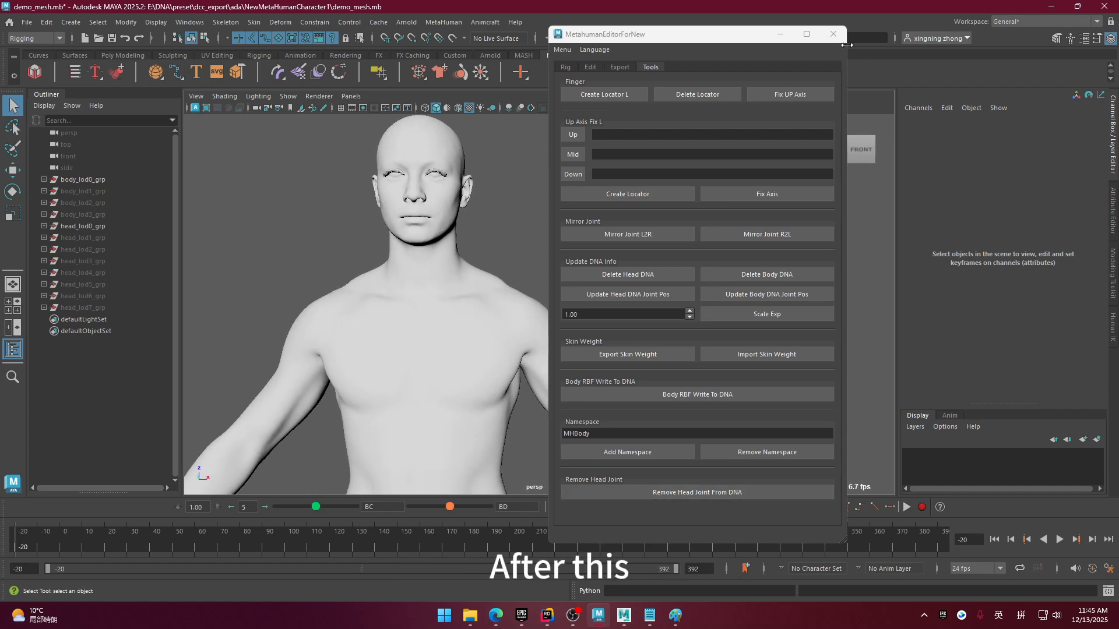
# - Close the MetaHuman editor, reopen MetaHuman 5.6 Tools and place its window beside the character
pyautogui.click(837, 35)
pyautogui.click(485, 23)
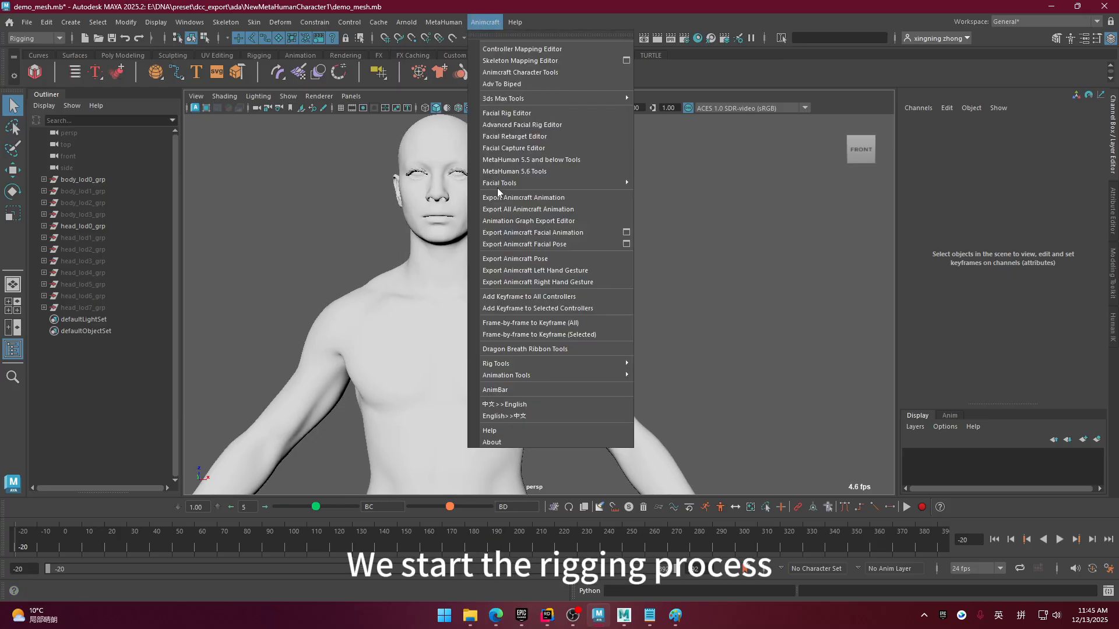
pyautogui.click(581, 173)
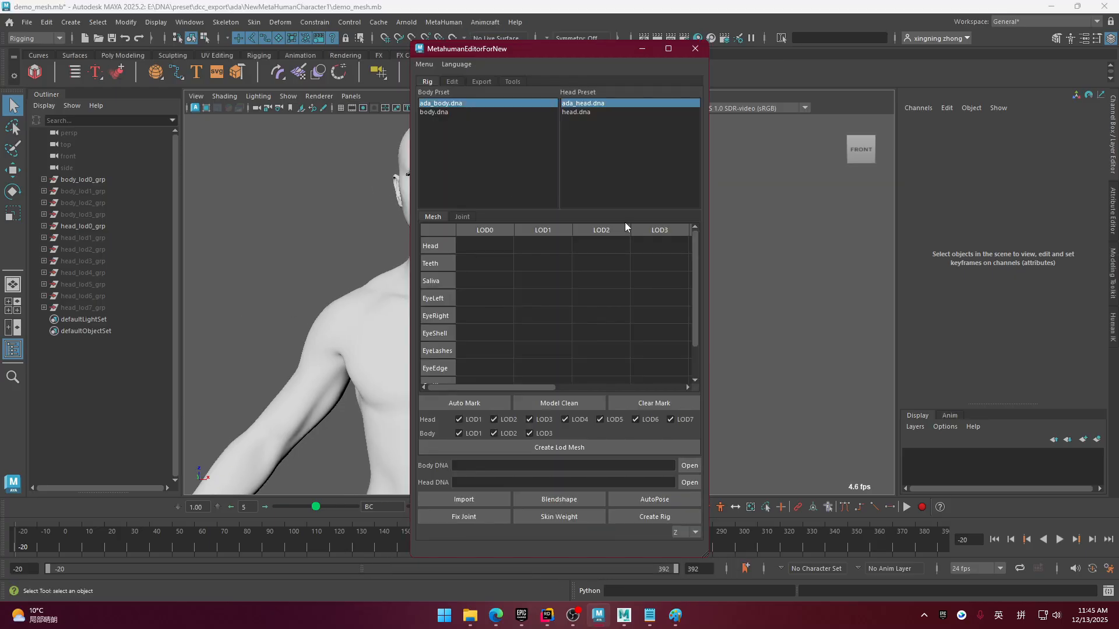
pyautogui.moveTo(527, 56); pyautogui.dragTo(764, 51)
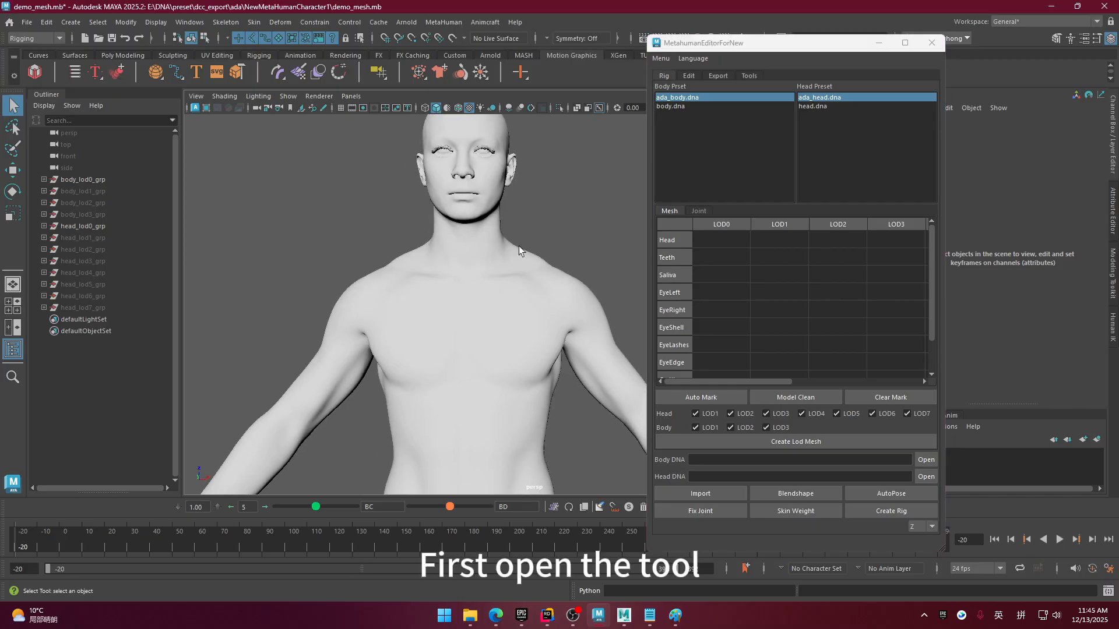
# - Check the editor's language choices and its Set Preset Path option without changing either
pyautogui.click(692, 58)
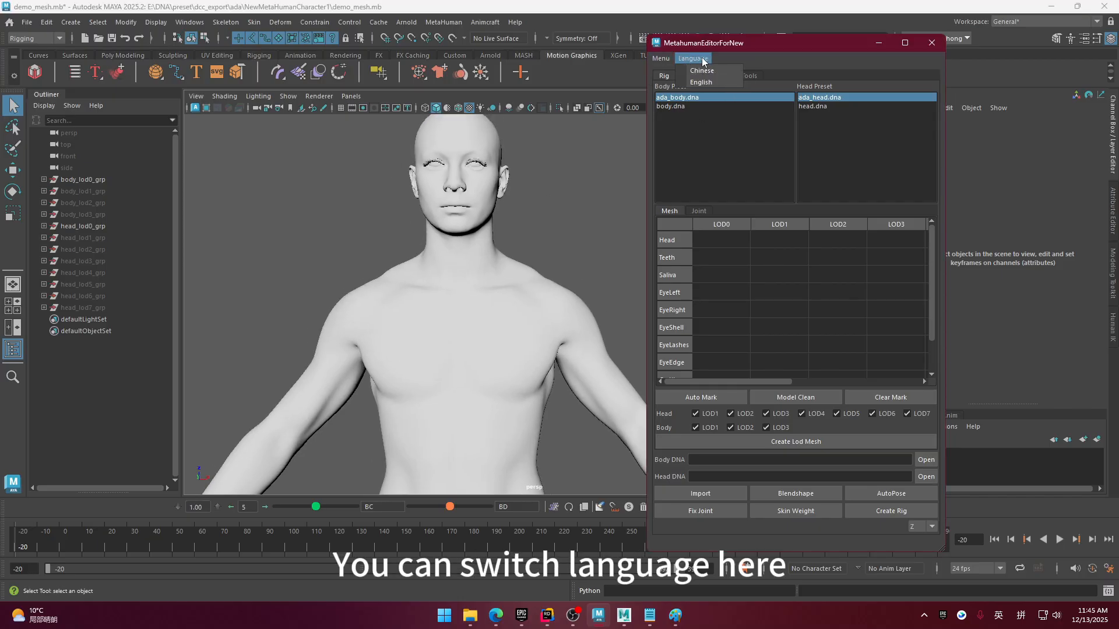
pyautogui.click(709, 61)
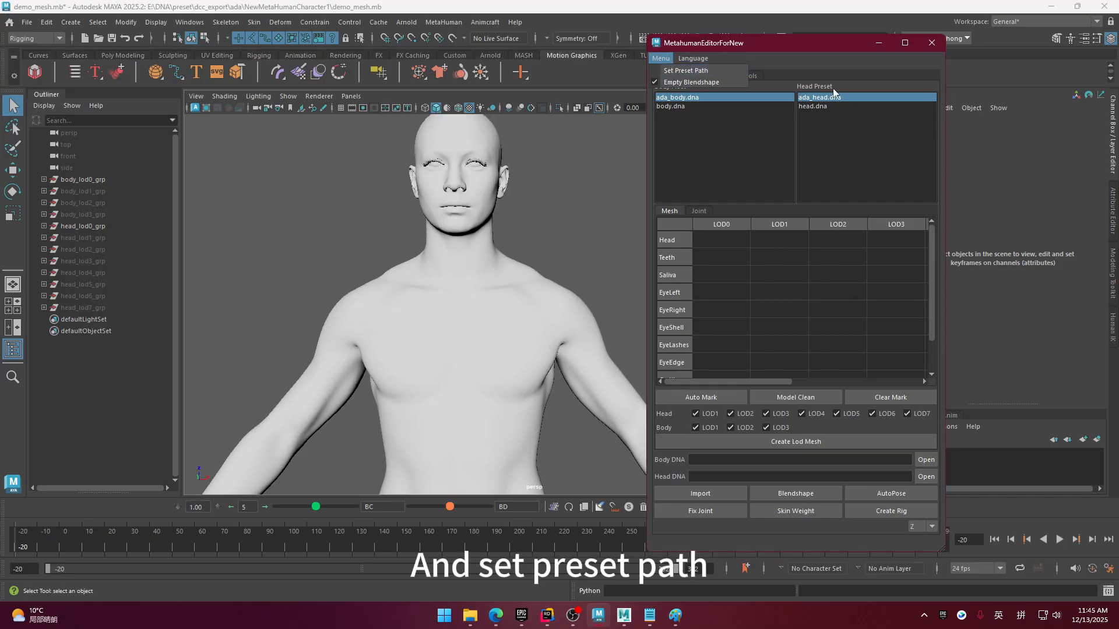
pyautogui.click(660, 58)
pyautogui.click(799, 157)
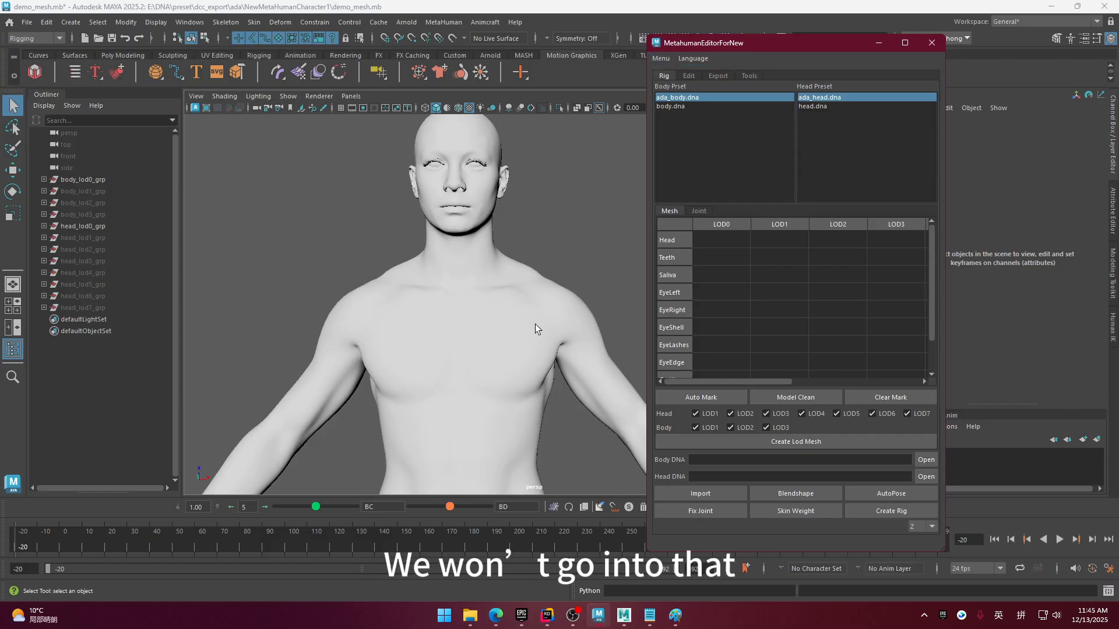
# - Auto-mark the character's head and body meshes for every LOD in the rig's mesh table
pyautogui.keyDown('alt'); pyautogui.moveTo(536, 323); pyautogui.dragTo(505, 295, button='middle'); pyautogui.keyUp('alt')
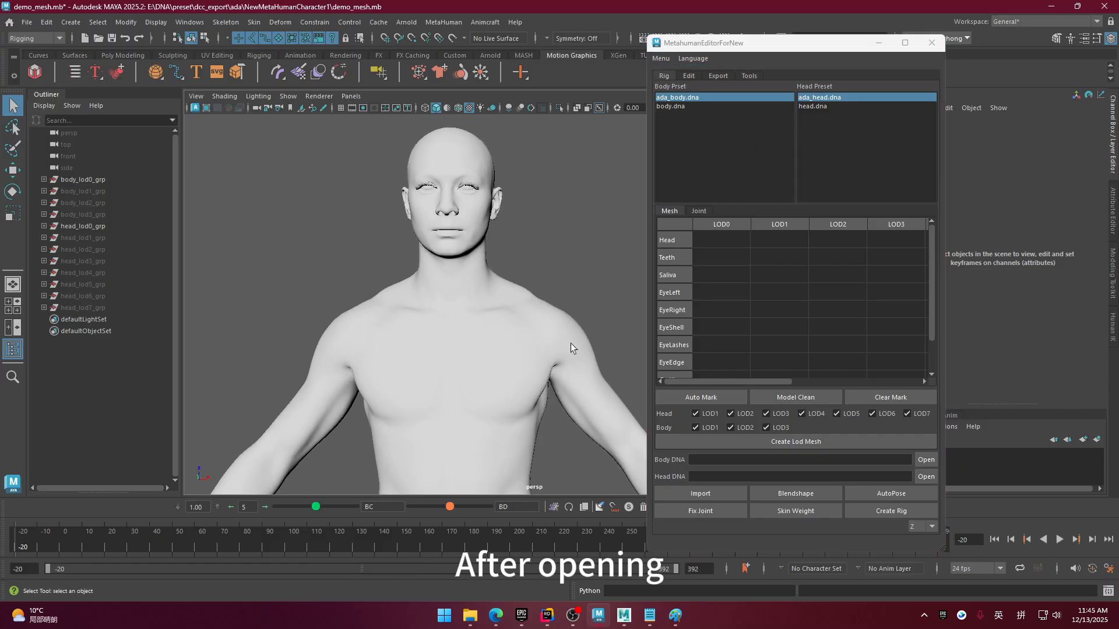
pyautogui.click(717, 397)
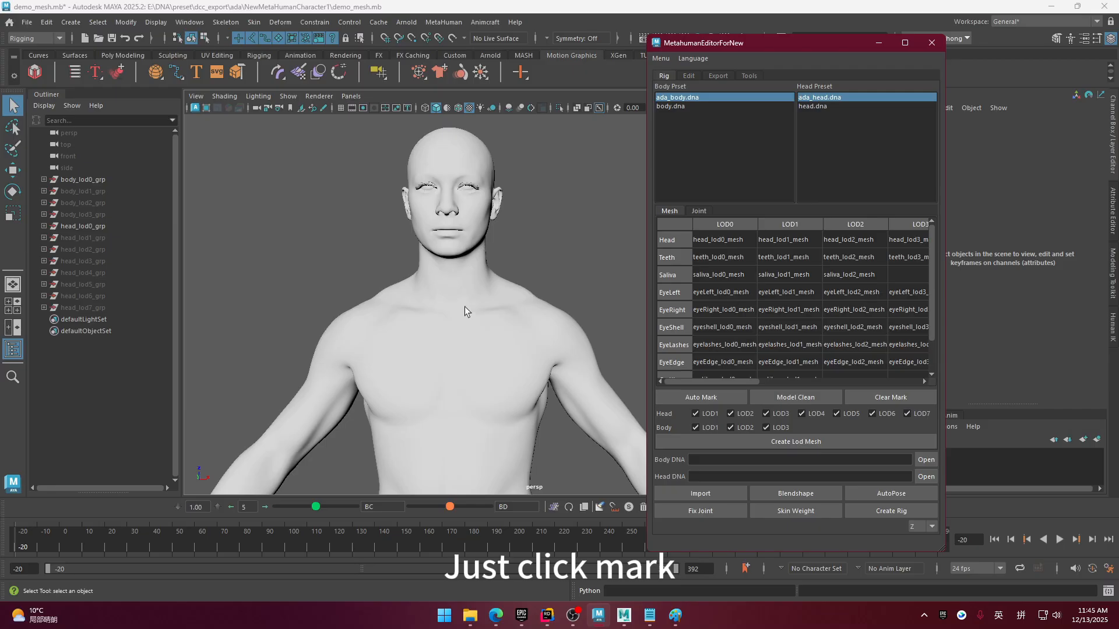
pyautogui.keyDown('alt'); pyautogui.moveTo(491, 404); pyautogui.dragTo(466, 348, button='middle'); pyautogui.keyUp('alt')
pyautogui.scroll(-2, 501, 351)
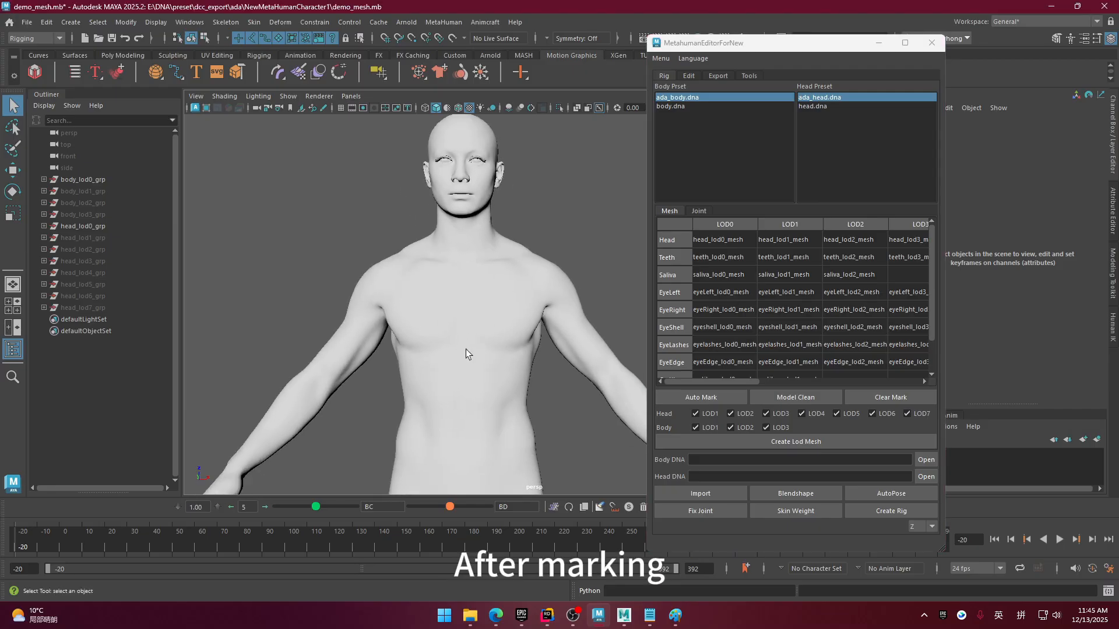
# - Set the Body DNA output file to aa_body in the NewMetaHumanCharacter1/e folder
pyautogui.click(921, 460)
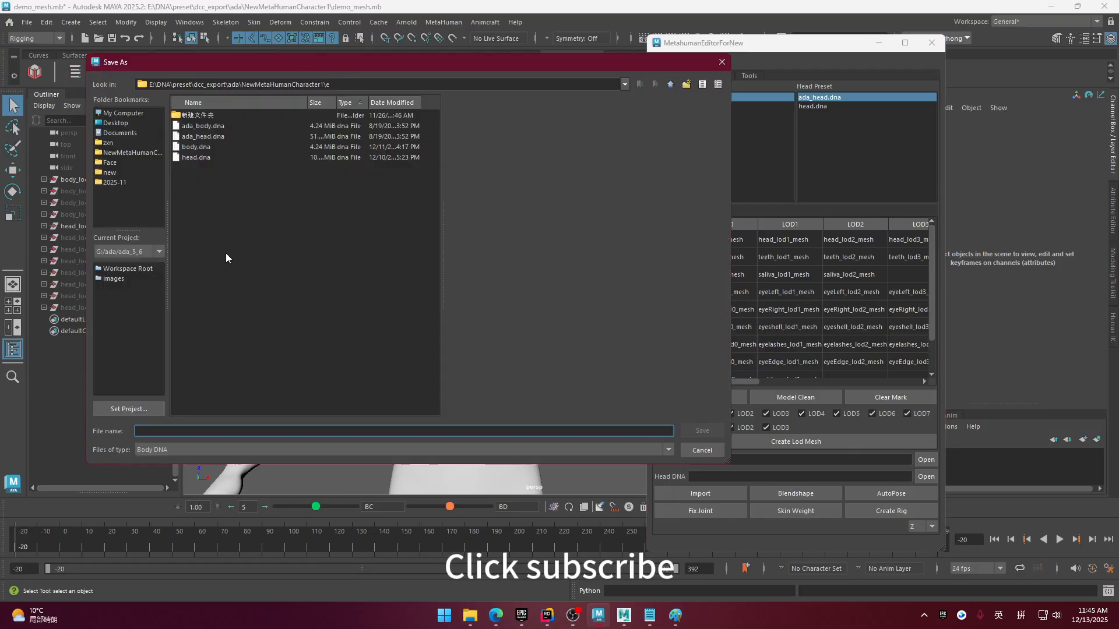
pyautogui.click(215, 431)
pyautogui.write('aa——+')
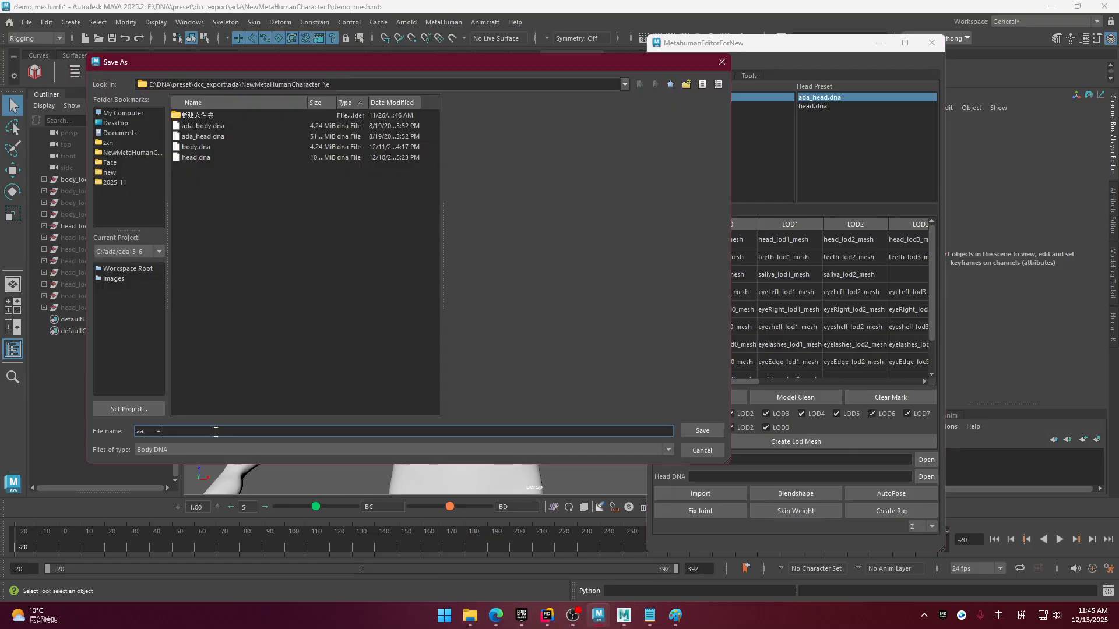
pyautogui.press('shift')
pyautogui.write('_body')
pyautogui.click(715, 429)
# - Set the Head DNA output file to aa_head in the same folder as the body DNA
pyautogui.click(929, 479)
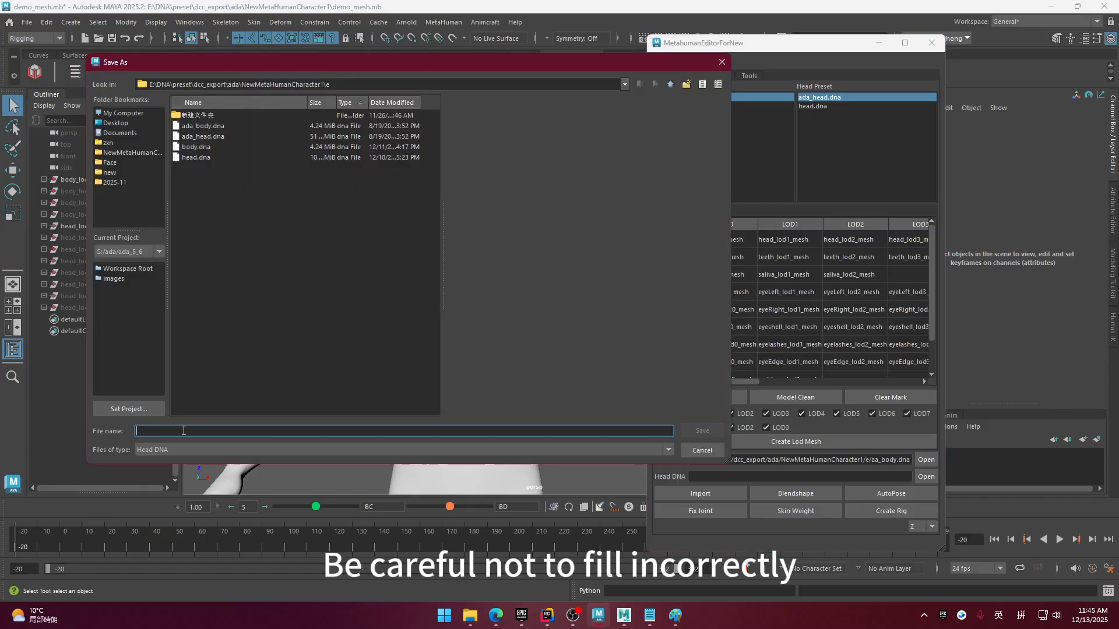
pyautogui.write('aa_head')
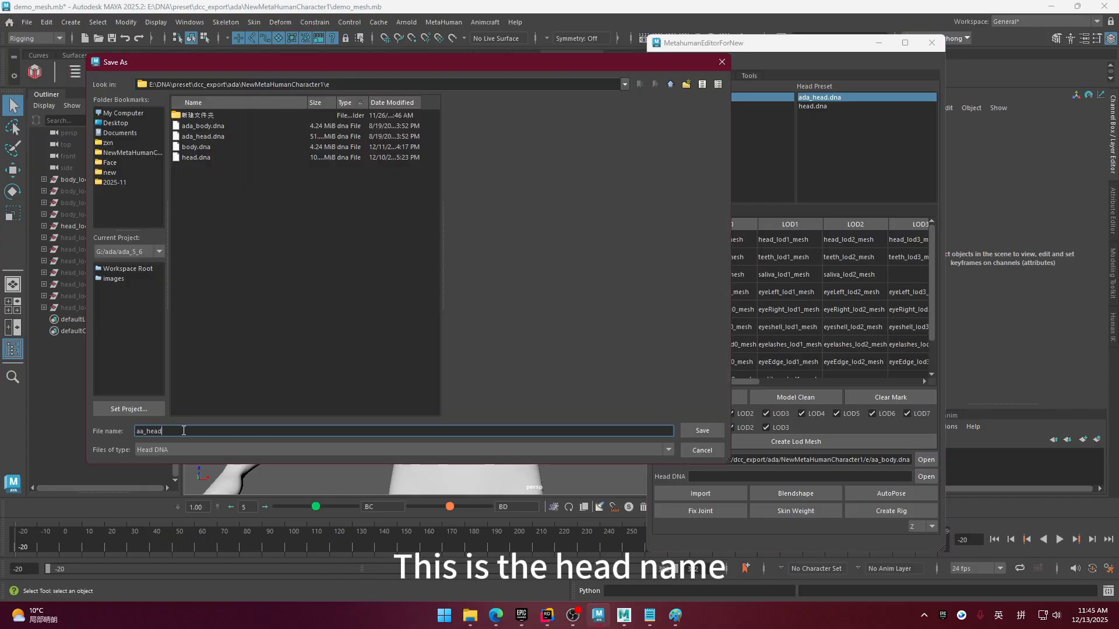
pyautogui.click(708, 430)
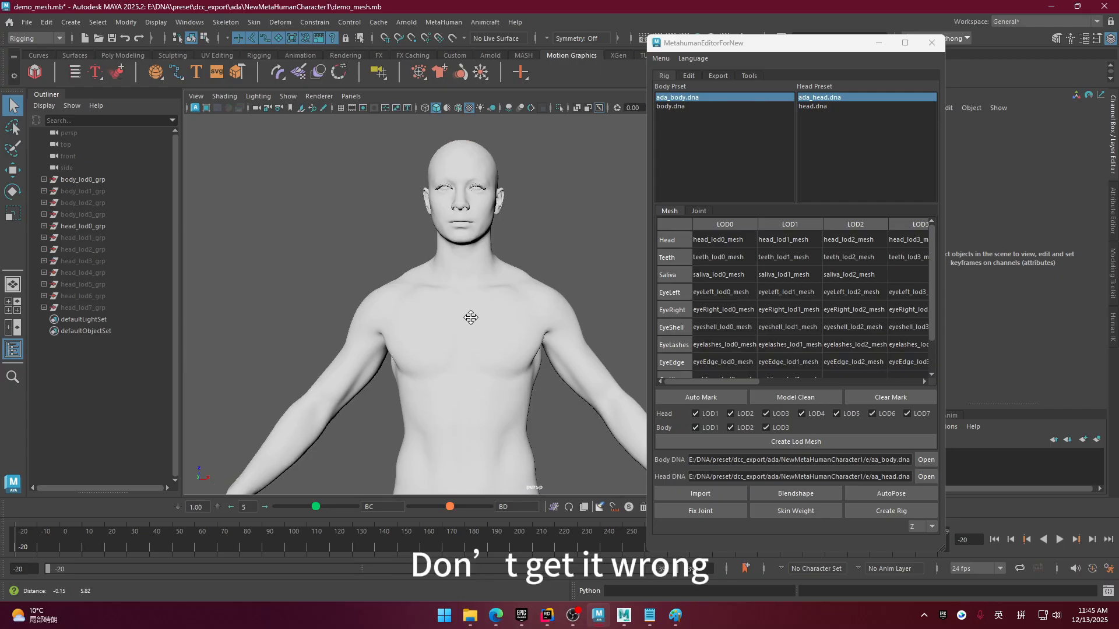
# - Import the preset rig with the No Combine option so the head and body skeletons stay separate
pyautogui.scroll(5, 498, 342)
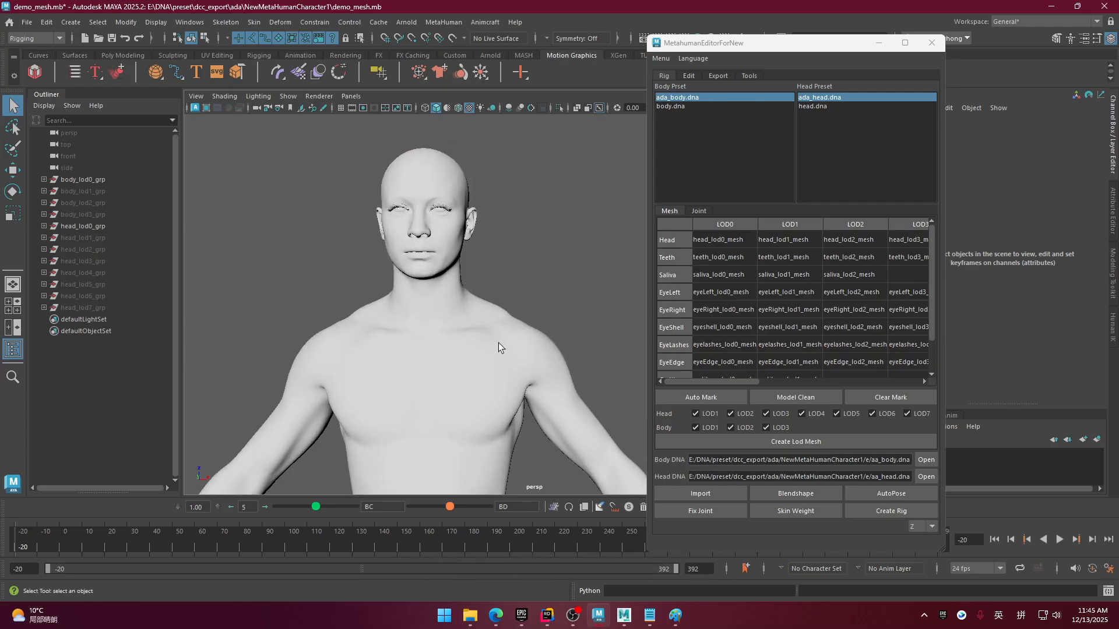
pyautogui.scroll(-5, 498, 343)
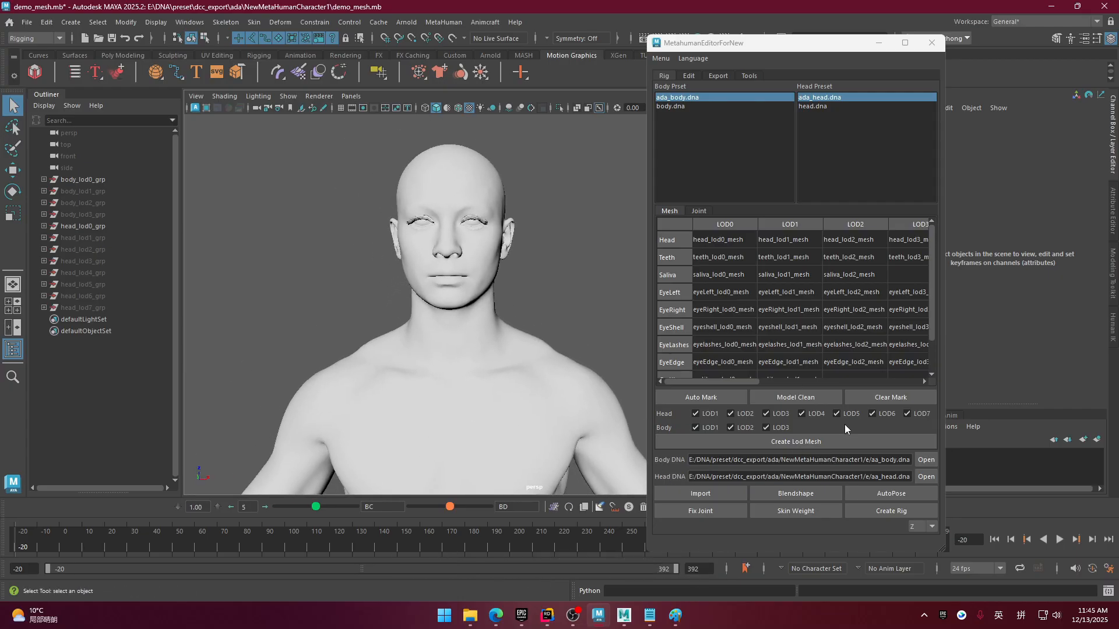
pyautogui.click(701, 494)
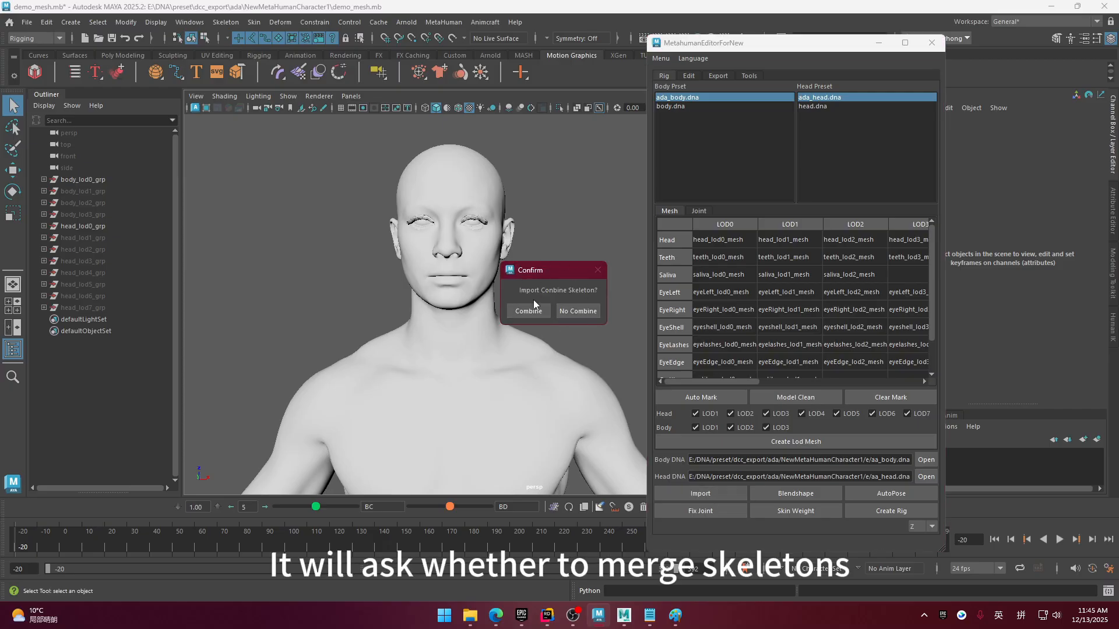
pyautogui.moveTo(543, 268); pyautogui.dragTo(569, 242)
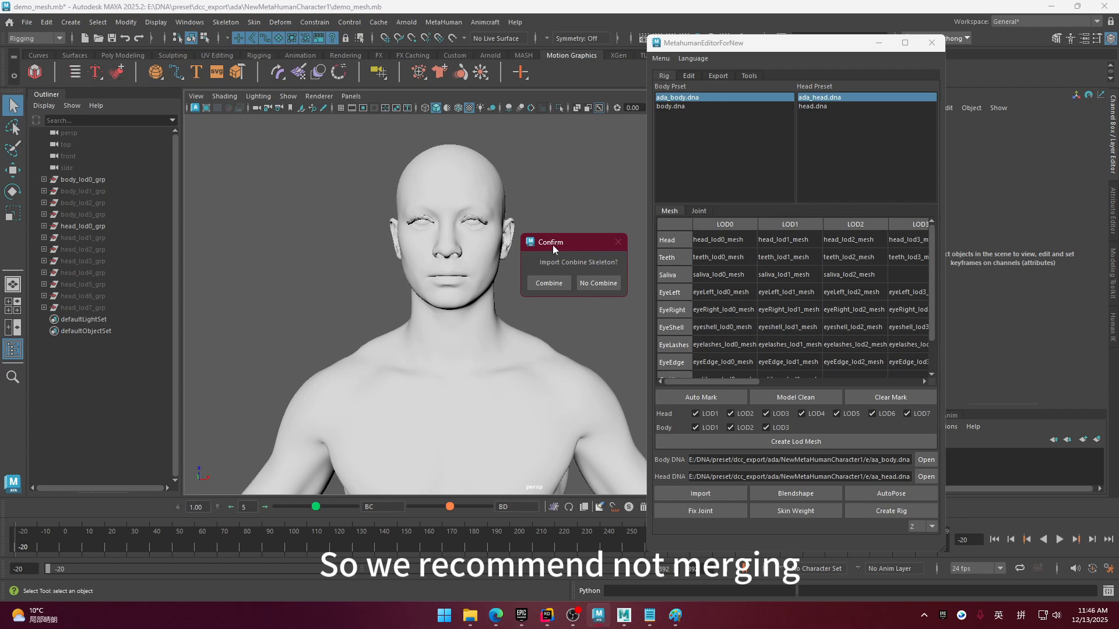
pyautogui.click(607, 285)
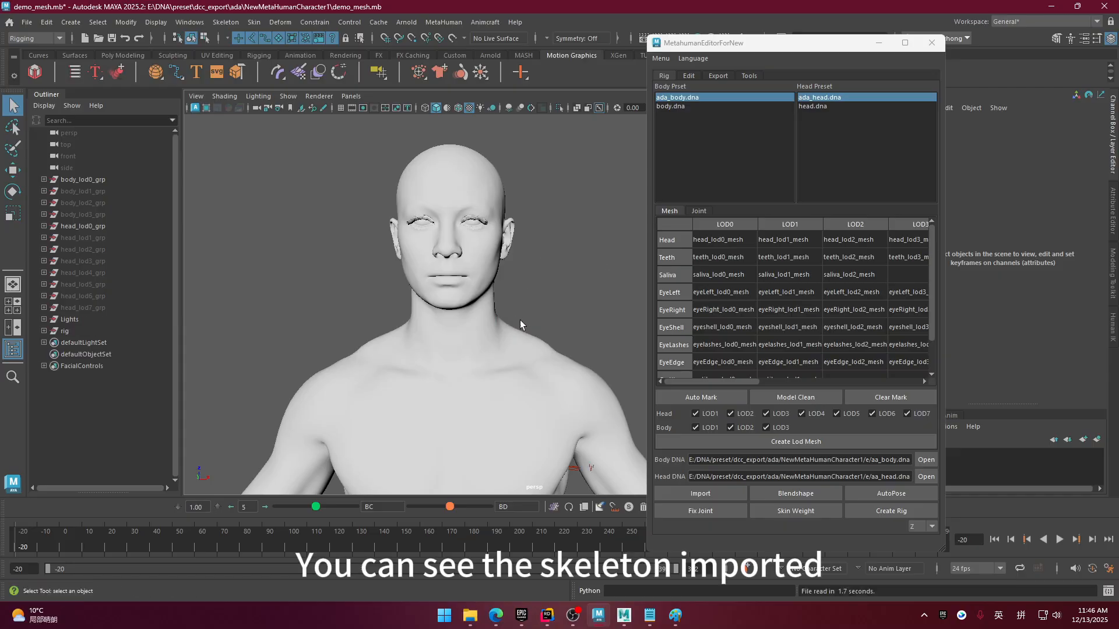
# - Expand the imported rig group, select body_grp and turn on joint display in the viewport
pyautogui.click(44, 331)
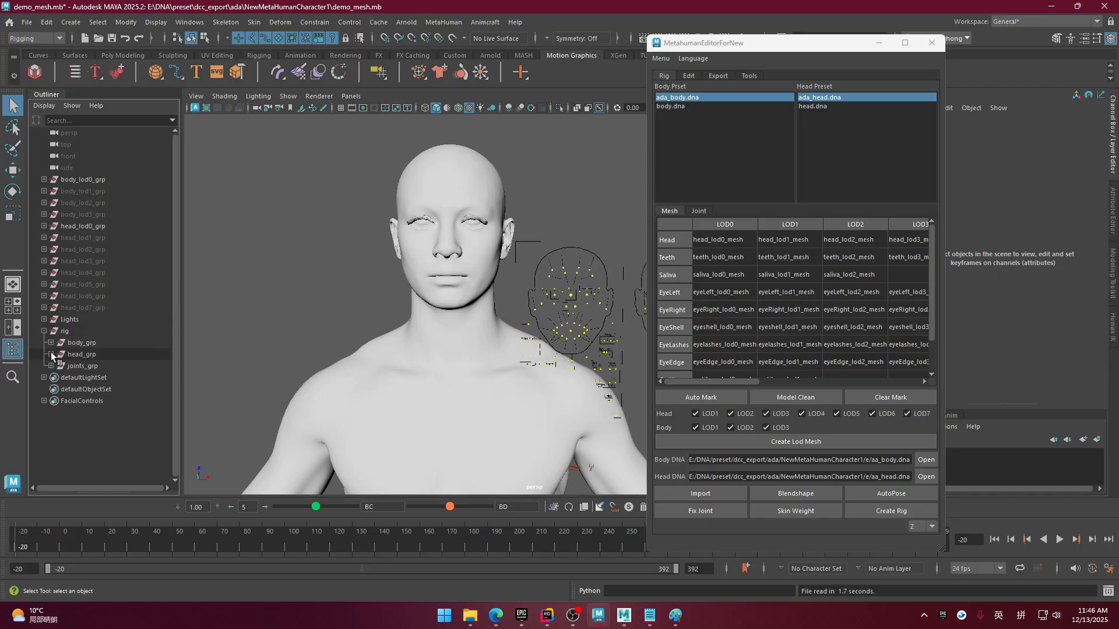
pyautogui.click(82, 343)
pyautogui.scroll(-5, 422, 199)
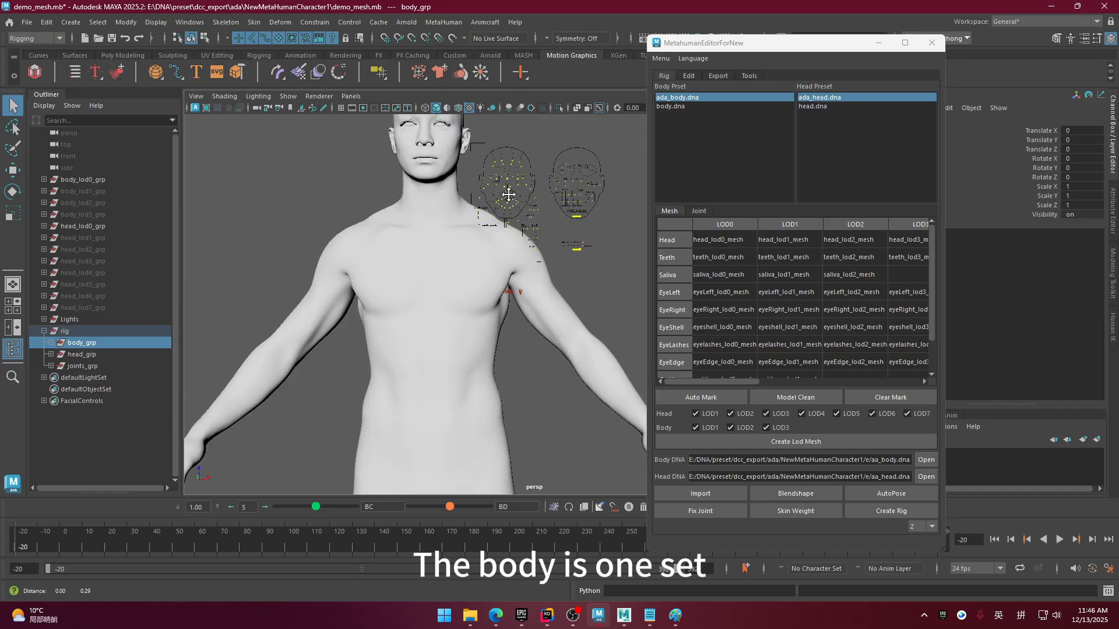
pyautogui.click(288, 96)
pyautogui.moveTo(343, 148)
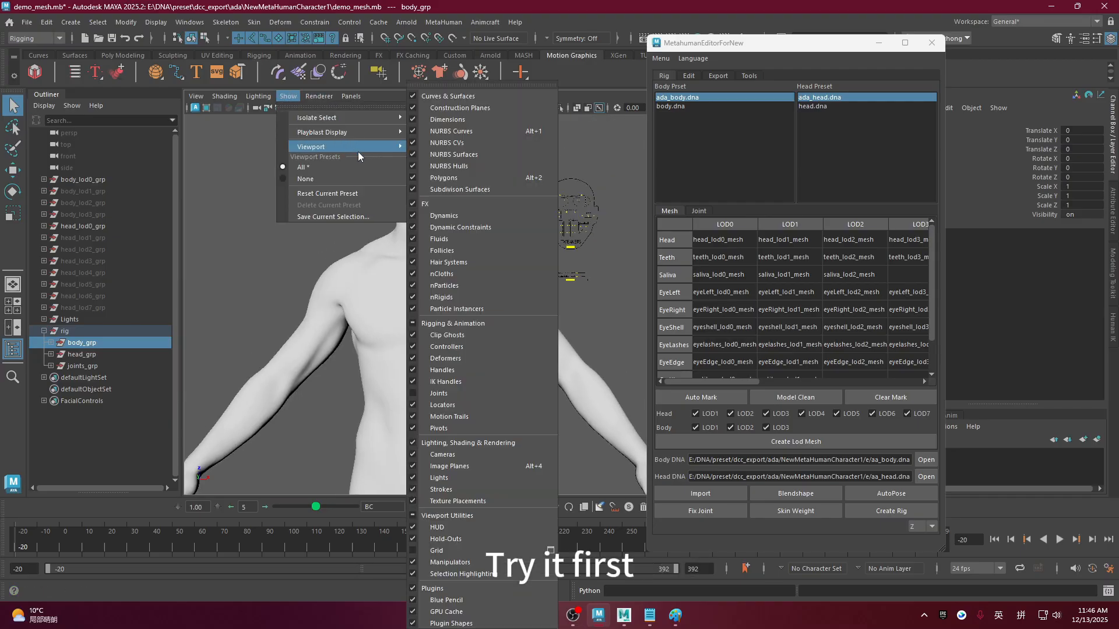
pyautogui.click(461, 392)
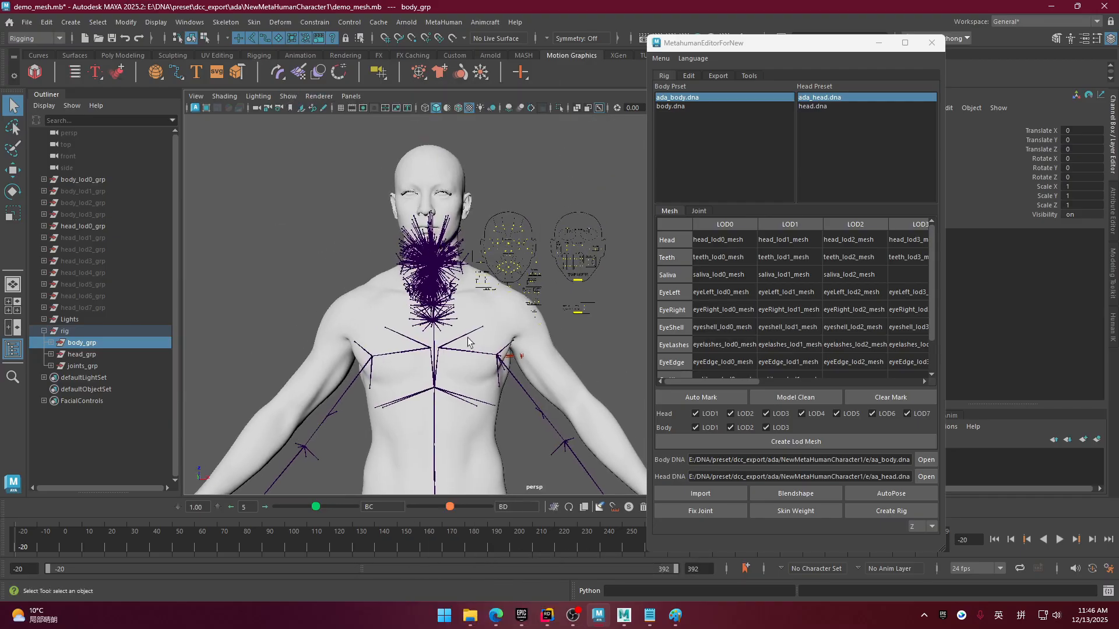
# - Inspect head_grp and the MHHead:spine_04 skeleton inside joints_grp
pyautogui.click(100, 353)
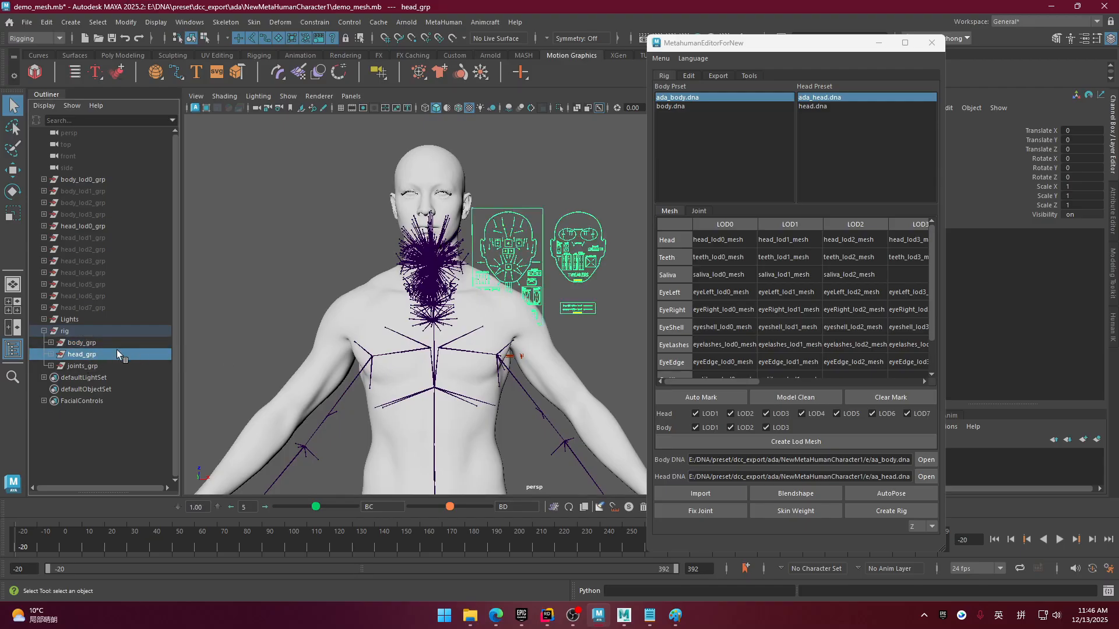
pyautogui.click(51, 366)
pyautogui.click(55, 367)
pyautogui.click(109, 378)
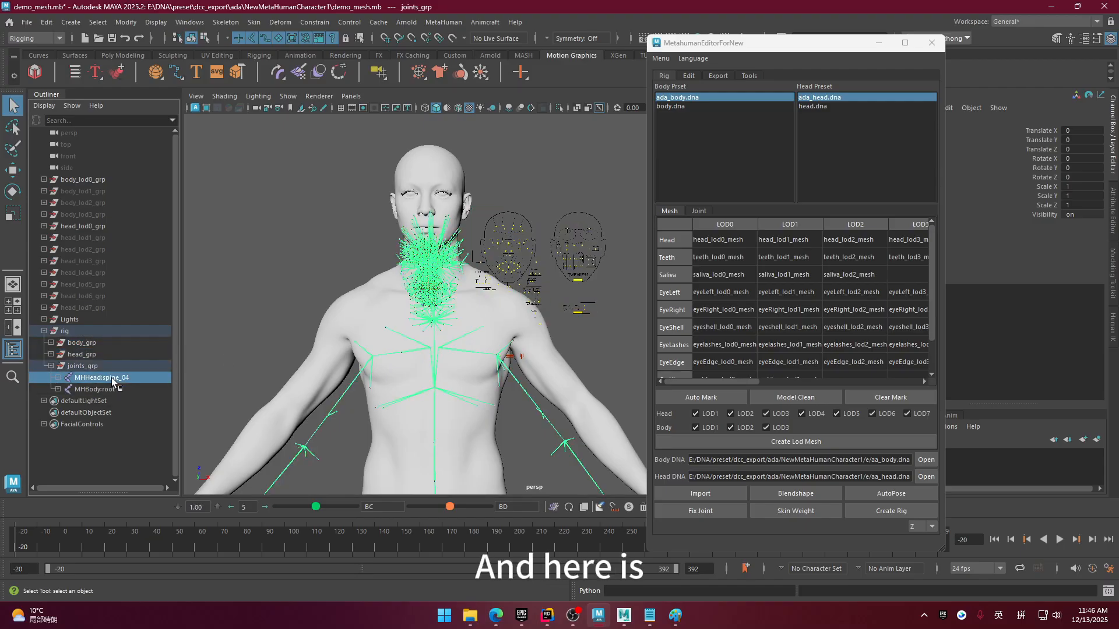
pyautogui.keyDown('alt'); pyautogui.moveTo(441, 391); pyautogui.dragTo(430, 343, button='middle'); pyautogui.keyUp('alt')
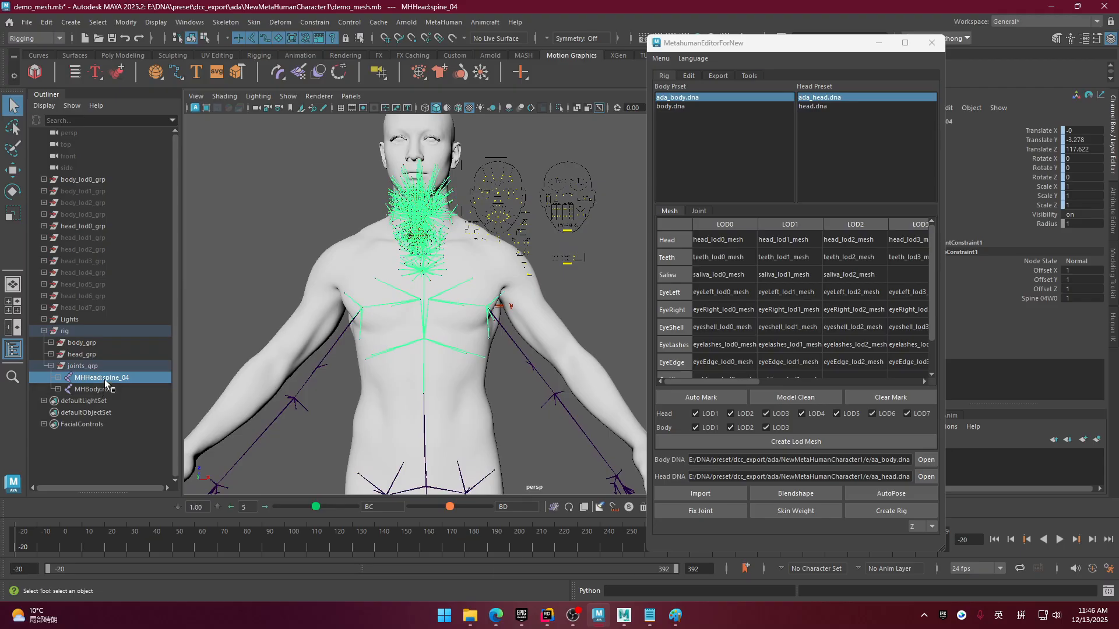
# - Inspect the MHBody:root skeleton on the character's arms, torso and hips
pyautogui.click(120, 390)
pyautogui.keyDown('alt'); pyautogui.moveTo(434, 388); pyautogui.dragTo(477, 380, button='middle'); pyautogui.keyUp('alt')
pyautogui.scroll(-5, 469, 362)
pyautogui.scroll(4, 482, 367)
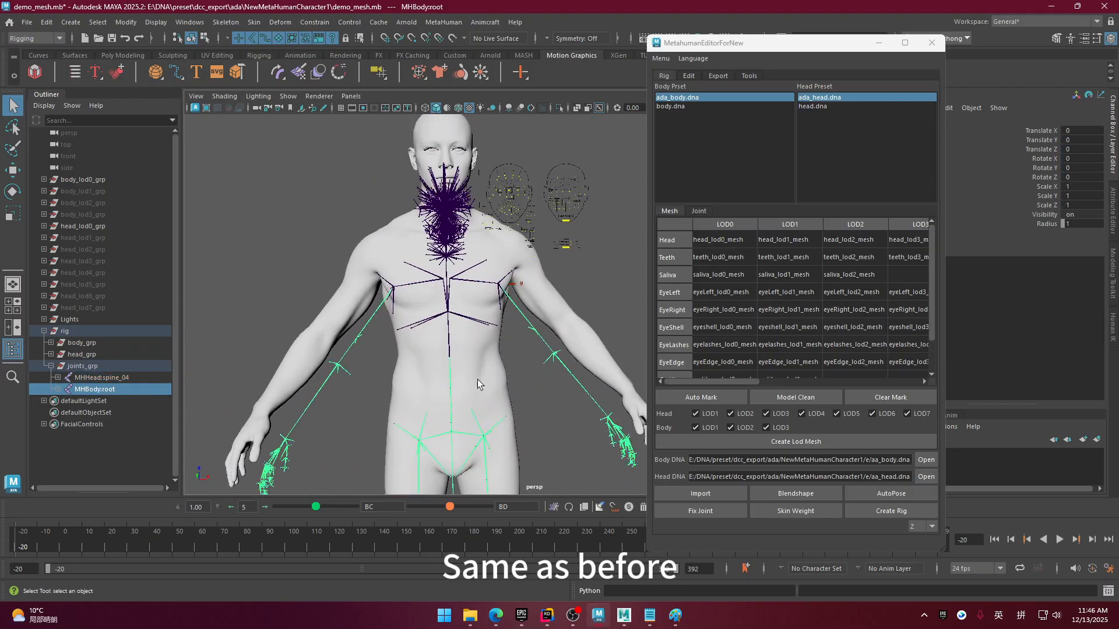
pyautogui.keyDown('alt'); pyautogui.moveTo(468, 376); pyautogui.dragTo(460, 368); pyautogui.keyUp('alt')
pyautogui.keyDown('alt'); pyautogui.moveTo(459, 368); pyautogui.dragTo(484, 373, button='middle'); pyautogui.keyUp('alt')
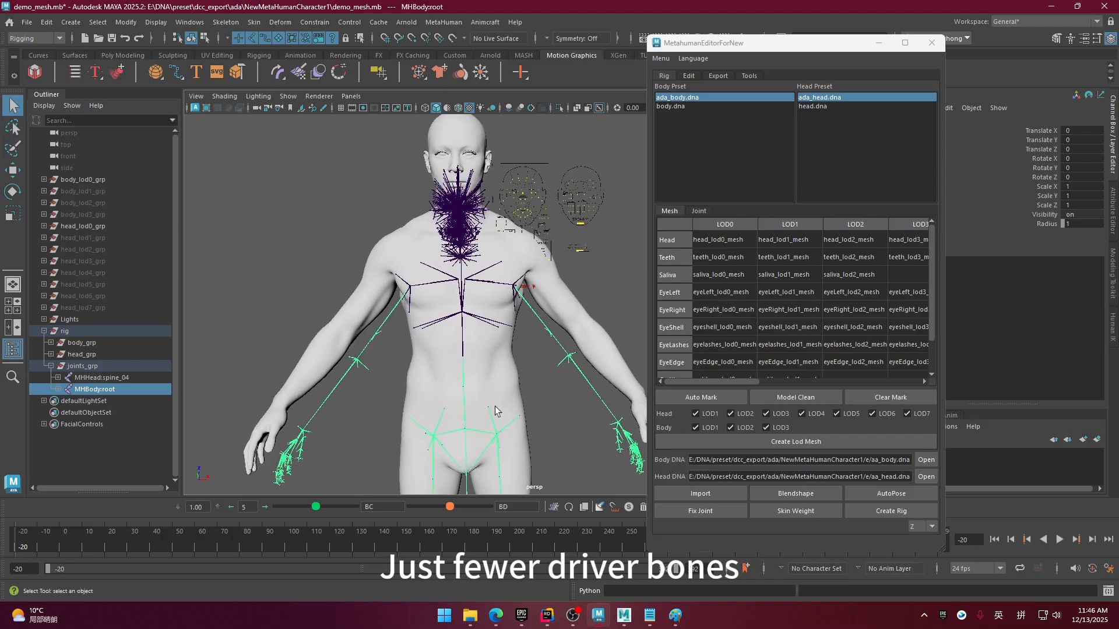
pyautogui.keyDown('alt'); pyautogui.moveTo(482, 406); pyautogui.dragTo(475, 405); pyautogui.keyUp('alt')
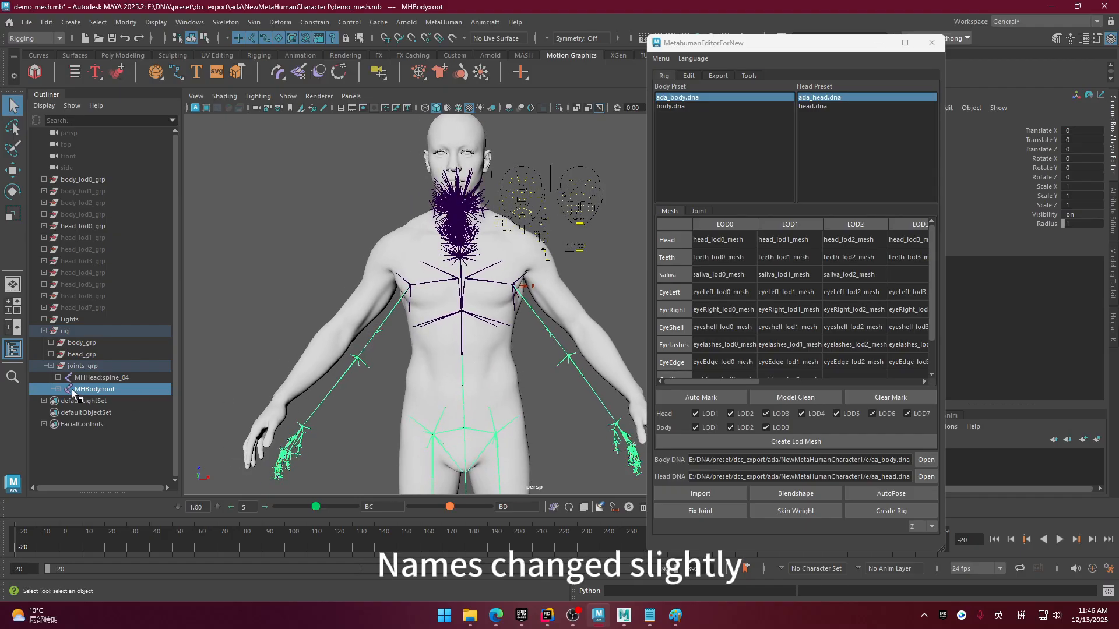
# - Generate the blendshapes for the marked head meshes
pyautogui.keyDown('alt'); pyautogui.moveTo(458, 386); pyautogui.dragTo(460, 402, button='middle'); pyautogui.keyUp('alt')
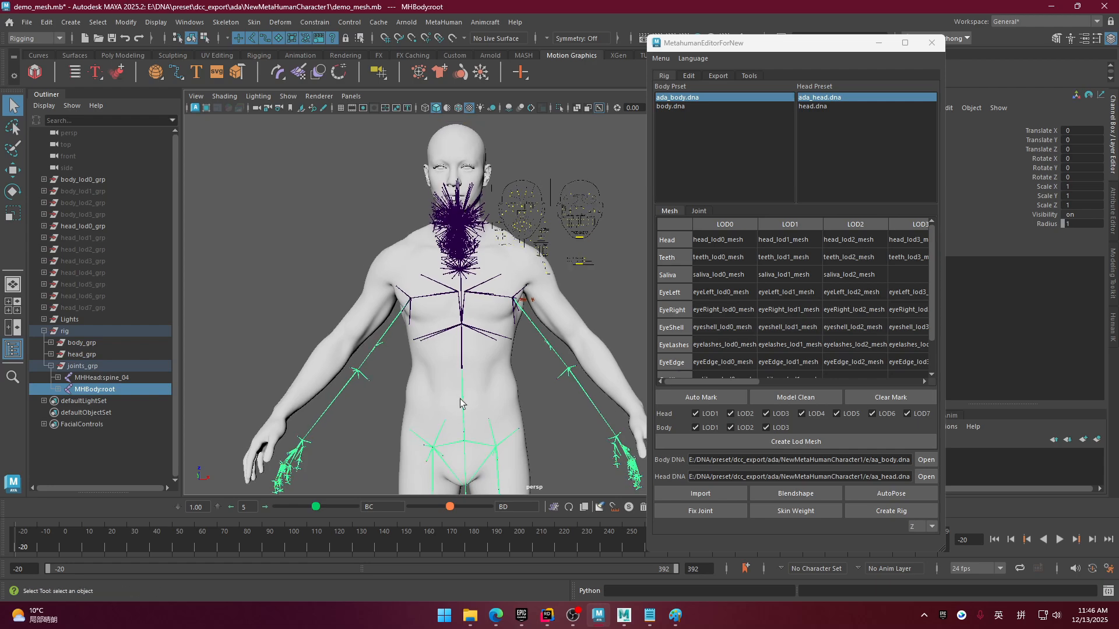
pyautogui.keyDown('alt'); pyautogui.moveTo(481, 362); pyautogui.dragTo(450, 345, button='middle'); pyautogui.keyUp('alt')
pyautogui.keyDown('alt'); pyautogui.moveTo(490, 314); pyautogui.dragTo(490, 327, button='middle'); pyautogui.keyUp('alt')
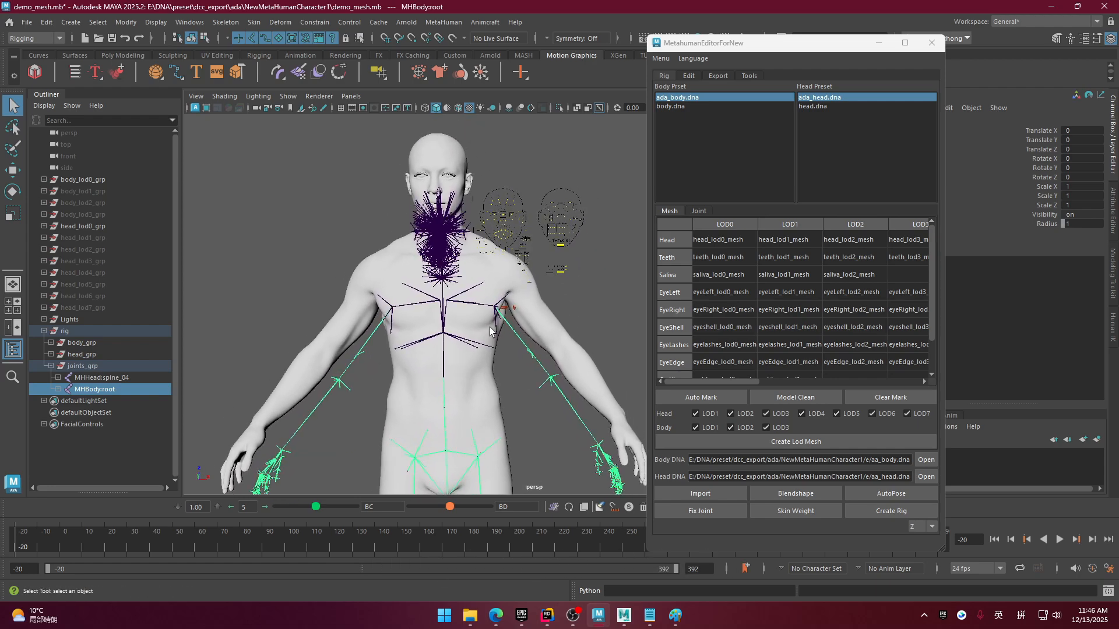
pyautogui.moveTo(458, 306)
pyautogui.keyDown('alt'); pyautogui.mouseDown()
pyautogui.moveTo(408, 306)
pyautogui.moveTo(448, 304)
pyautogui.mouseUp(); pyautogui.keyUp('alt')
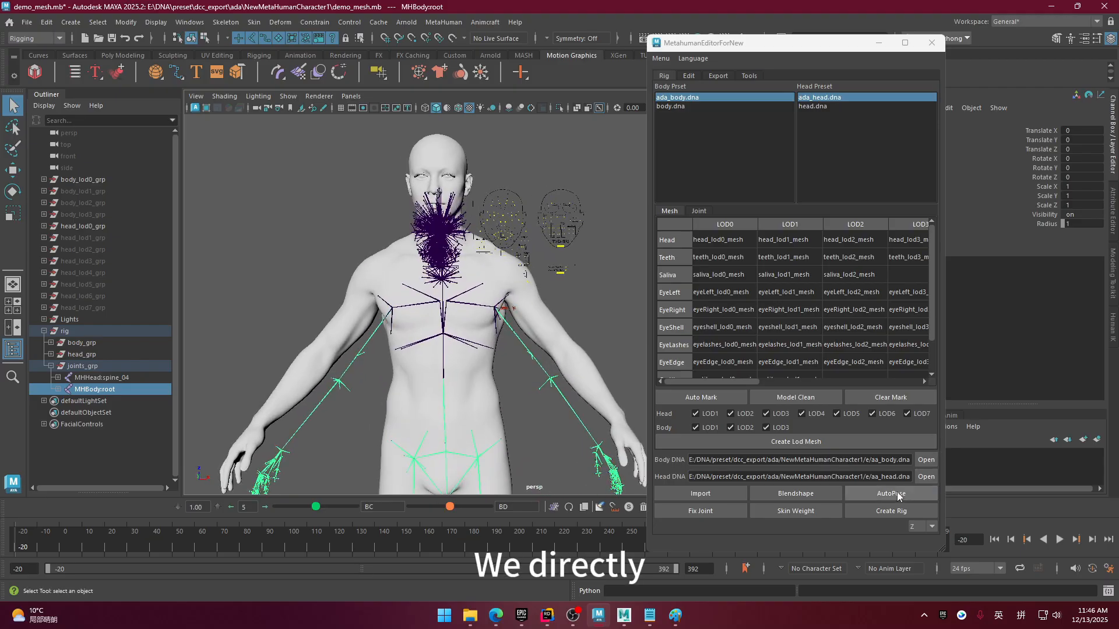
pyautogui.click(798, 494)
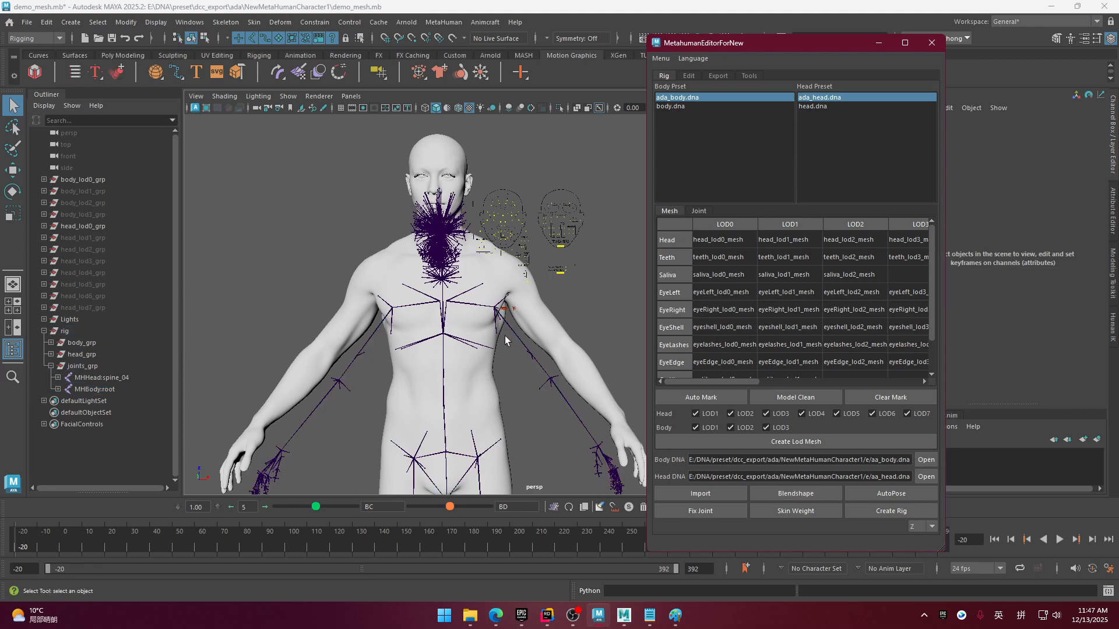
# - Select head_lod0_mesh and review the blendshape channels listed for it
pyautogui.click(456, 165)
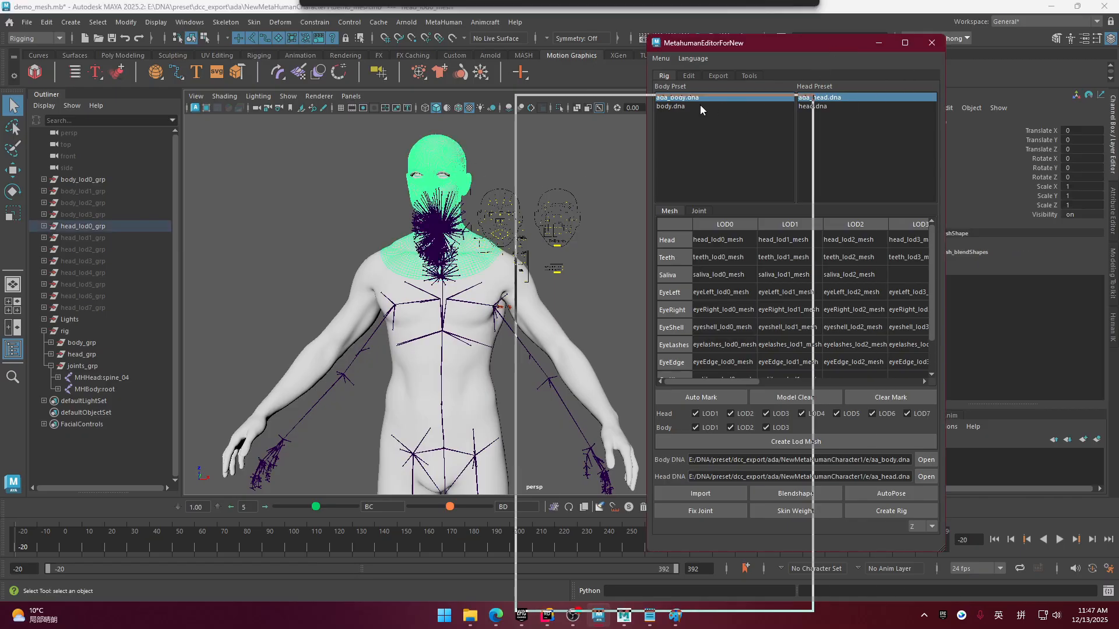
pyautogui.moveTo(701, 105); pyautogui.dragTo(700, 105)
pyautogui.click(990, 253)
pyautogui.scroll(-8, 1020, 280)
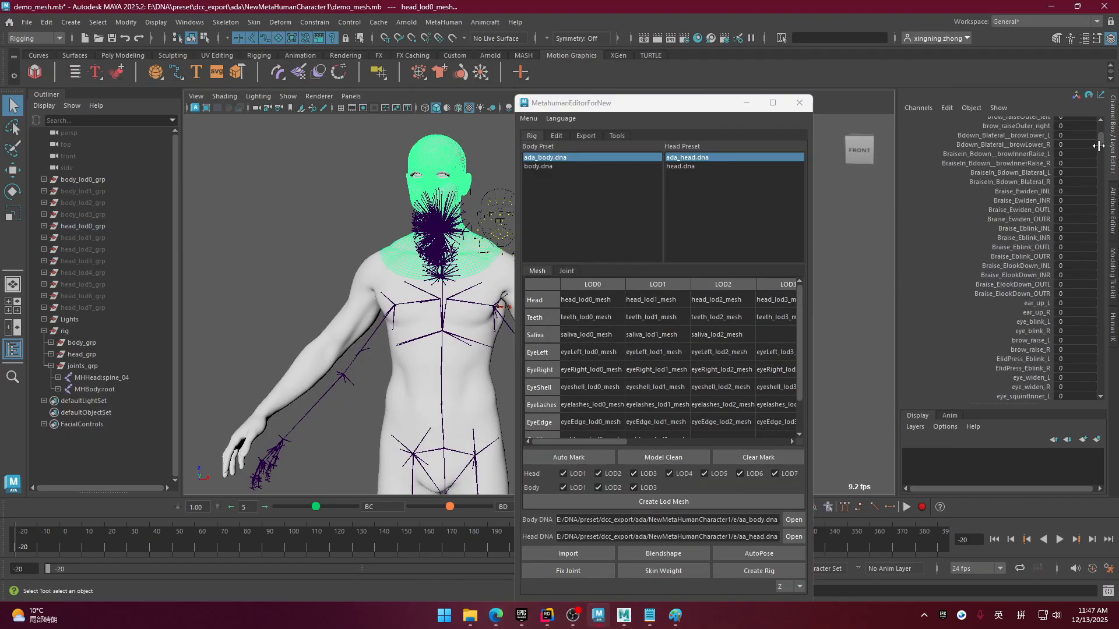
pyautogui.scroll(8, 1075, 390)
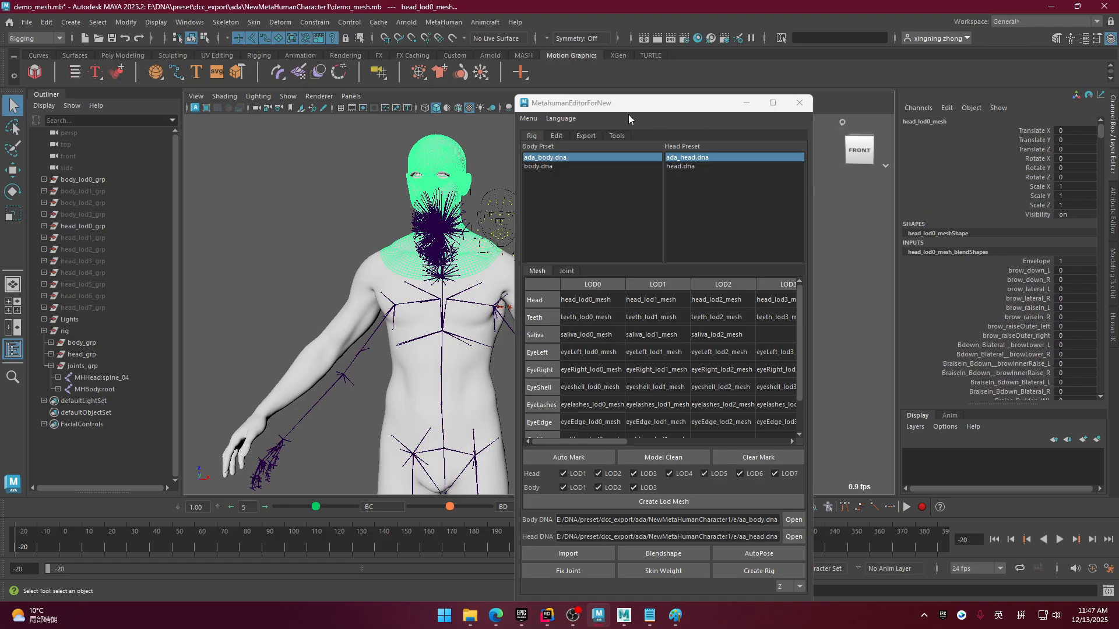
# - Run AutoPose to place the head and body skeletons inside the custom character
pyautogui.moveTo(640, 109); pyautogui.dragTo(799, 82)
pyautogui.keyDown('alt'); pyautogui.moveTo(545, 367); pyautogui.dragTo(568, 340, button='middle'); pyautogui.keyUp('alt')
pyautogui.keyDown('alt'); pyautogui.moveTo(569, 340); pyautogui.dragTo(578, 335); pyautogui.keyUp('alt')
pyautogui.keyDown('alt'); pyautogui.moveTo(577, 337); pyautogui.dragTo(575, 320, button='middle'); pyautogui.keyUp('alt')
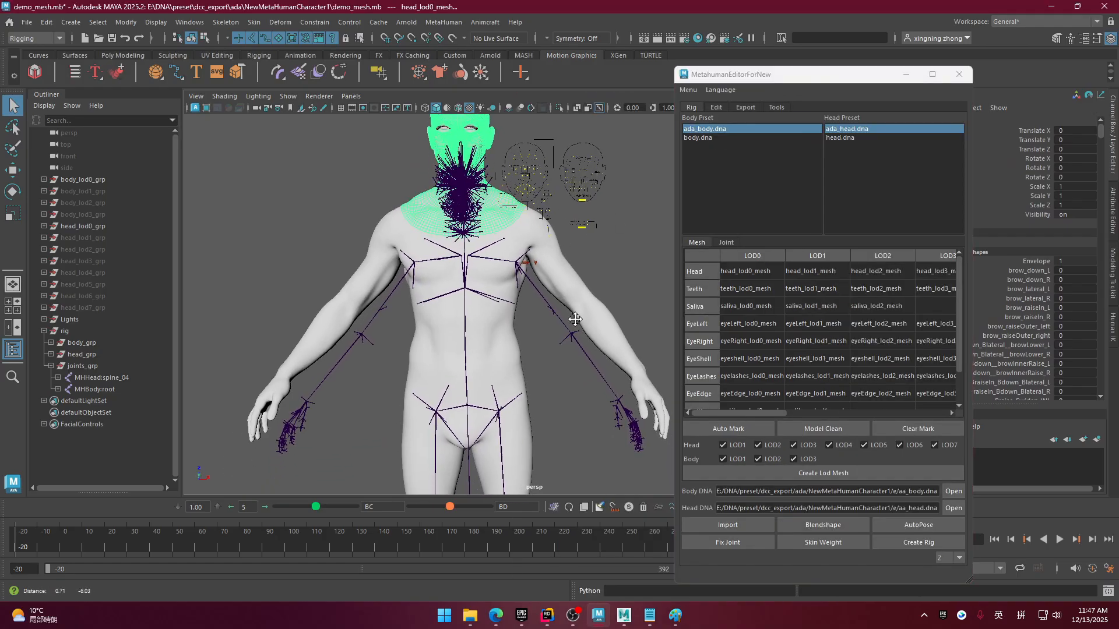
pyautogui.keyDown('alt'); pyautogui.moveTo(566, 359); pyautogui.dragTo(561, 382, button='middle'); pyautogui.keyUp('alt')
pyautogui.click(931, 522)
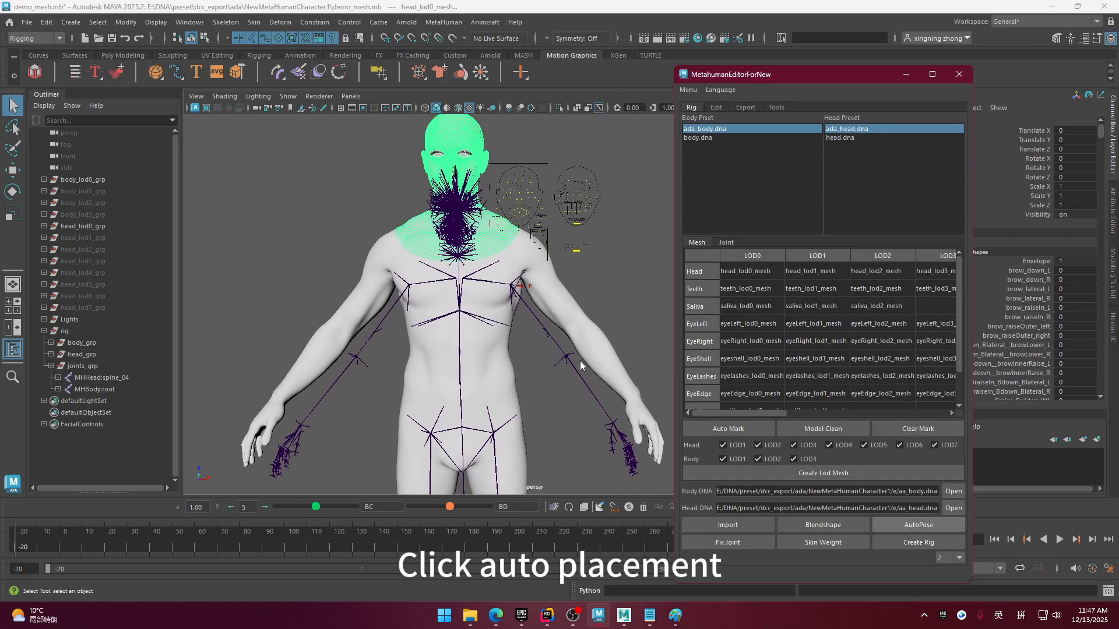
# - Examine the joint placement in the head, shoulders and torso, switching the viewport's joint display on the way
pyautogui.keyDown('alt'); pyautogui.moveTo(600, 369); pyautogui.dragTo(542, 345); pyautogui.keyUp('alt')
pyautogui.scroll(4, 548, 346)
pyautogui.keyDown('alt'); pyautogui.moveTo(548, 346); pyautogui.dragTo(529, 372, button='middle'); pyautogui.keyUp('alt')
pyautogui.keyDown('alt'); pyautogui.moveTo(499, 326); pyautogui.dragTo(548, 397, button='middle'); pyautogui.keyUp('alt')
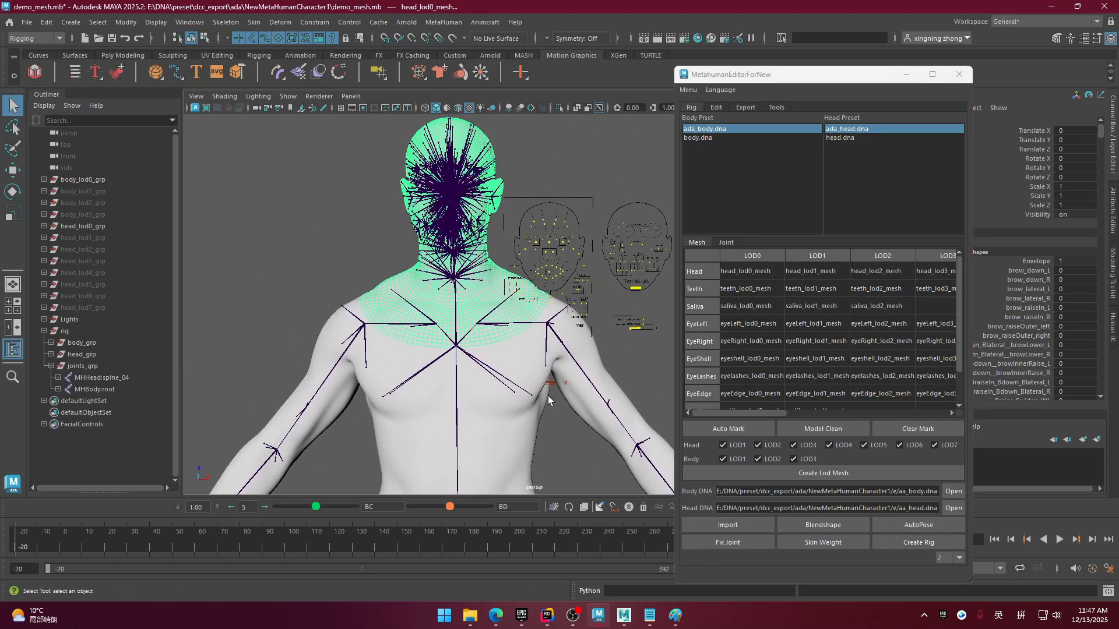
pyautogui.keyDown('alt'); pyautogui.moveTo(548, 401); pyautogui.dragTo(602, 205); pyautogui.keyUp('alt')
pyautogui.click(598, 108)
pyautogui.keyDown('alt'); pyautogui.moveTo(469, 303); pyautogui.dragTo(505, 307); pyautogui.keyUp('alt')
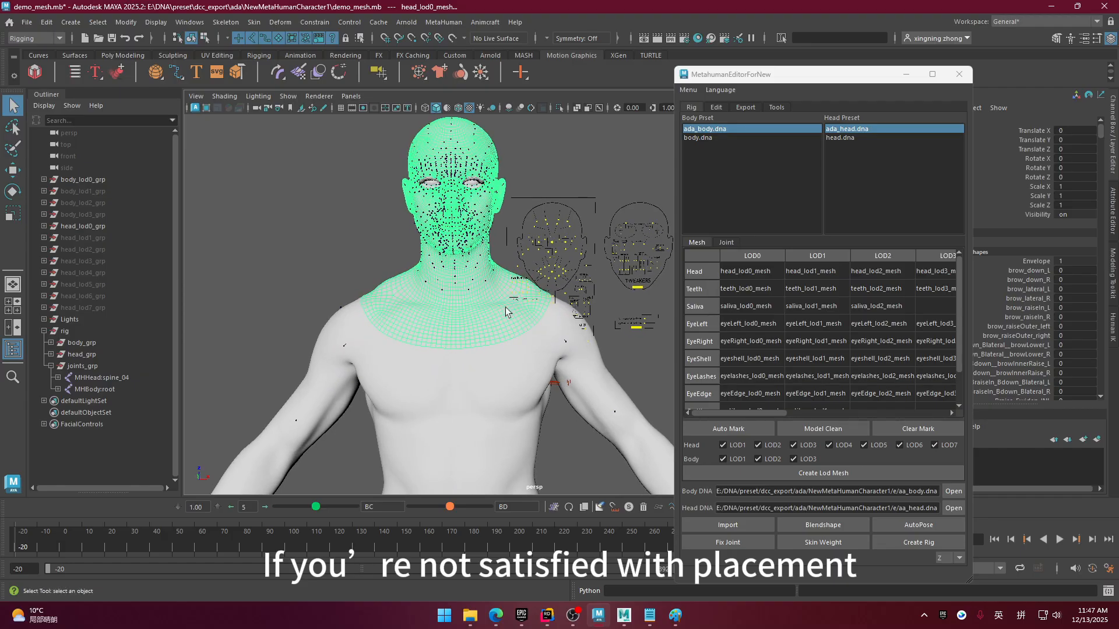
pyautogui.keyDown('alt'); pyautogui.moveTo(495, 353); pyautogui.dragTo(494, 281, button='middle'); pyautogui.keyUp('alt')
pyautogui.click(599, 108)
pyautogui.keyDown('alt'); pyautogui.moveTo(537, 329); pyautogui.dragTo(536, 277, button='middle'); pyautogui.keyUp('alt')
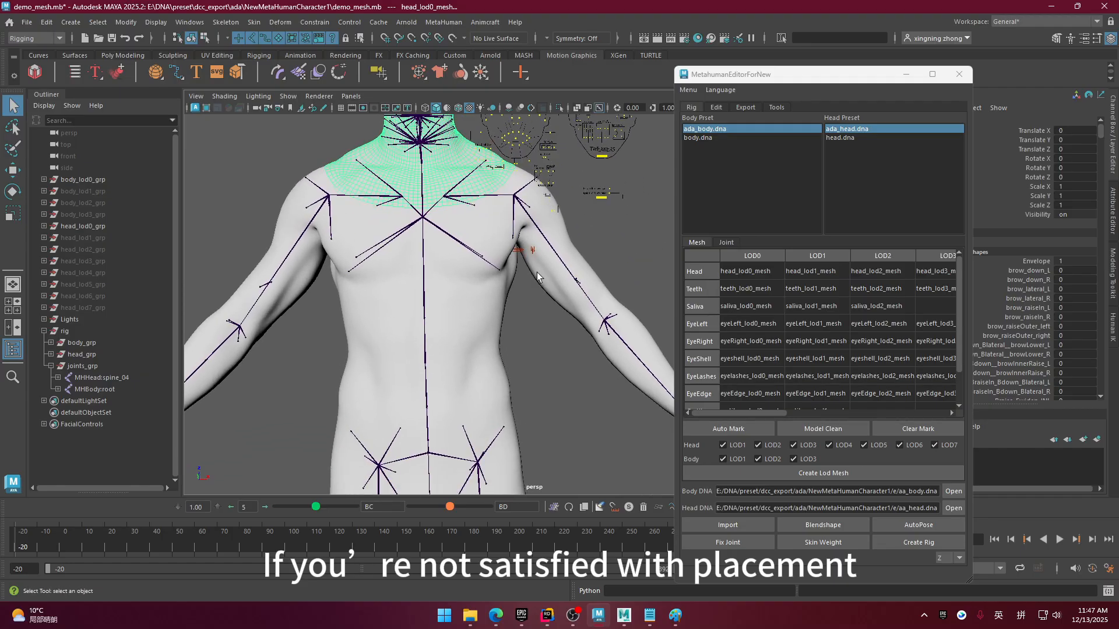
# - Try shifting the MHBody:lowerarm_l joint by its pivot so its child joints stay in place, and undo the move
pyautogui.click(625, 340)
pyautogui.press('w')
pyautogui.keyDown('alt'); pyautogui.moveTo(552, 391); pyautogui.dragTo(534, 336, button='middle'); pyautogui.keyUp('alt')
pyautogui.keyDown('alt'); pyautogui.moveTo(545, 338); pyautogui.dragTo(565, 349); pyautogui.keyUp('alt')
pyautogui.press('d')
pyautogui.moveTo(636, 238); pyautogui.dragTo(644, 233)
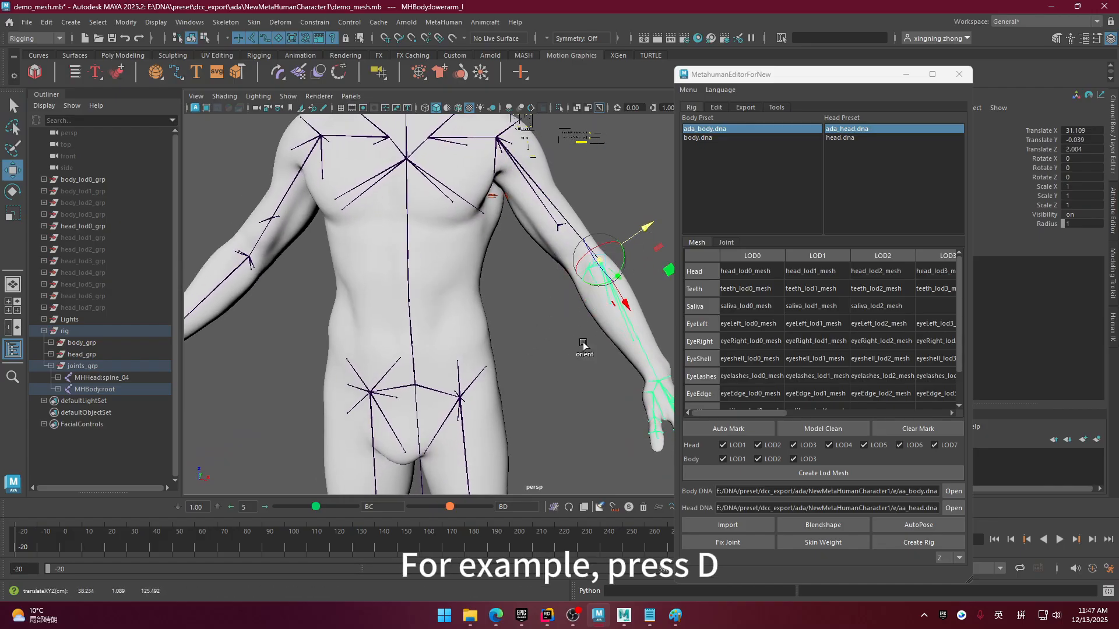
pyautogui.hotkey('ctrl', 'z')
# - Try moving the MHBody:spine_03 joint inside the torso, and undo the move
pyautogui.keyDown('alt'); pyautogui.moveTo(503, 361); pyautogui.dragTo(479, 416); pyautogui.keyUp('alt')
pyautogui.keyDown('alt'); pyautogui.moveTo(479, 425); pyautogui.dragTo(477, 338, button='middle'); pyautogui.keyUp('alt')
pyautogui.keyDown('alt'); pyautogui.moveTo(434, 236); pyautogui.dragTo(464, 332, button='middle'); pyautogui.keyUp('alt')
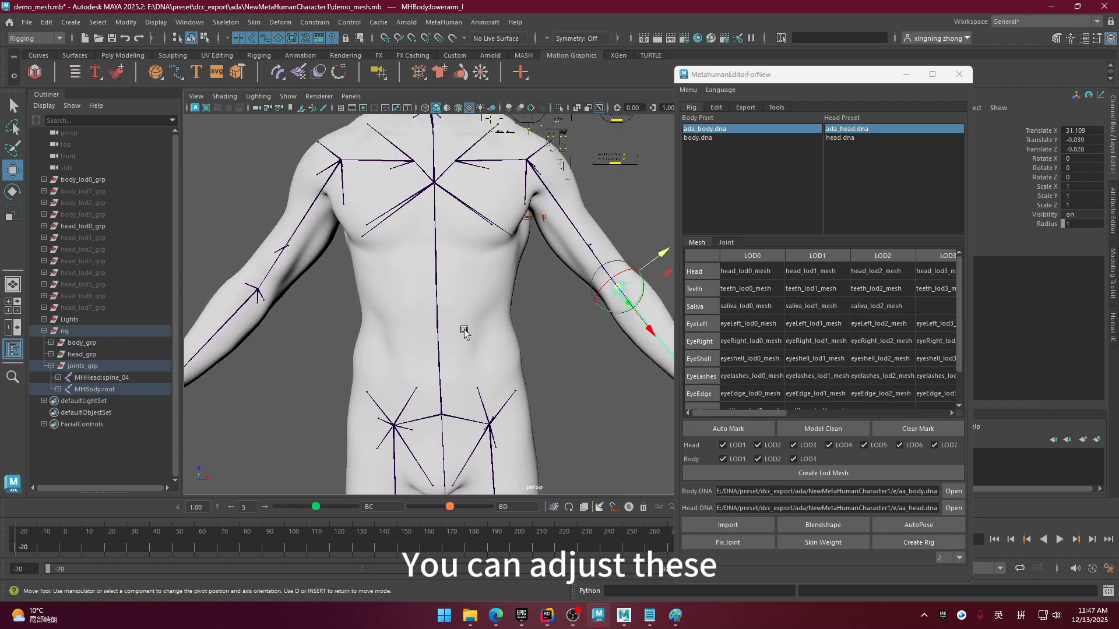
pyautogui.click(438, 326)
pyautogui.keyDown('alt'); pyautogui.moveTo(522, 369); pyautogui.dragTo(437, 340); pyautogui.keyUp('alt')
pyautogui.press('w')
pyautogui.click(474, 319)
pyautogui.moveTo(523, 293)
pyautogui.mouseDown()
pyautogui.moveTo(544, 294)
pyautogui.moveTo(510, 296)
pyautogui.mouseUp()
pyautogui.hotkey('ctrl', 'z')
# - Inspect the body skeleton's placement from the chest down through the legs to the feet
pyautogui.keyDown('alt'); pyautogui.moveTo(475, 350); pyautogui.dragTo(512, 355); pyautogui.keyUp('alt')
pyautogui.keyDown('alt'); pyautogui.moveTo(516, 324); pyautogui.dragTo(524, 392, button='middle'); pyautogui.keyUp('alt')
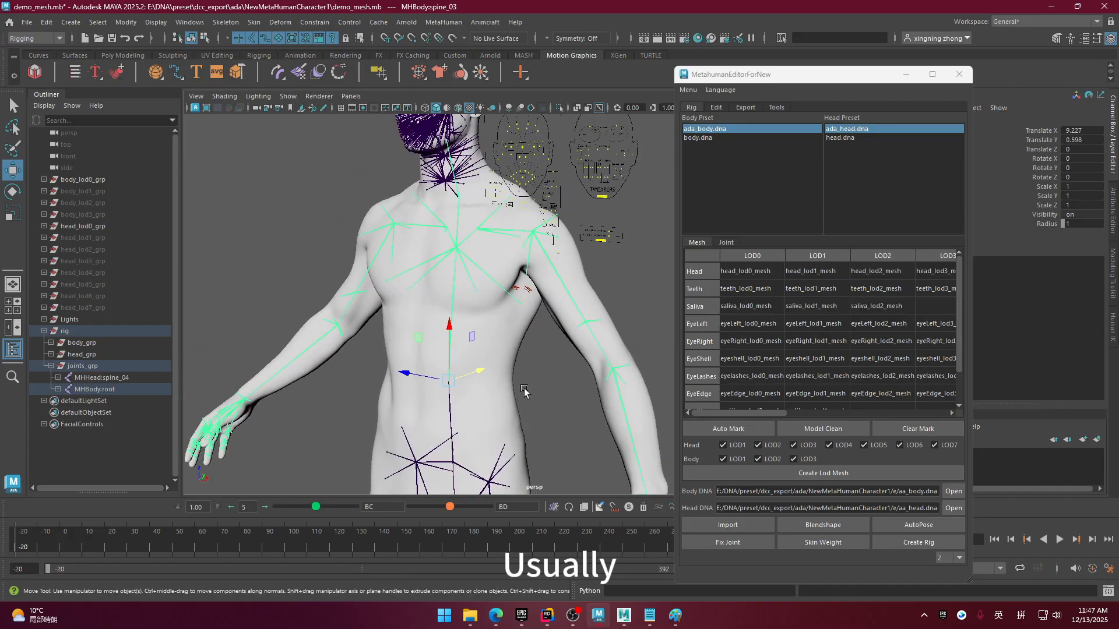
pyautogui.keyDown('alt'); pyautogui.moveTo(524, 392); pyautogui.dragTo(545, 373); pyautogui.keyUp('alt')
pyautogui.scroll(-2, 546, 375)
pyautogui.keyDown('alt'); pyautogui.moveTo(546, 419); pyautogui.dragTo(547, 377, button='middle'); pyautogui.keyUp('alt')
pyautogui.keyDown('alt'); pyautogui.moveTo(547, 478); pyautogui.dragTo(534, 276, button='middle'); pyautogui.keyUp('alt')
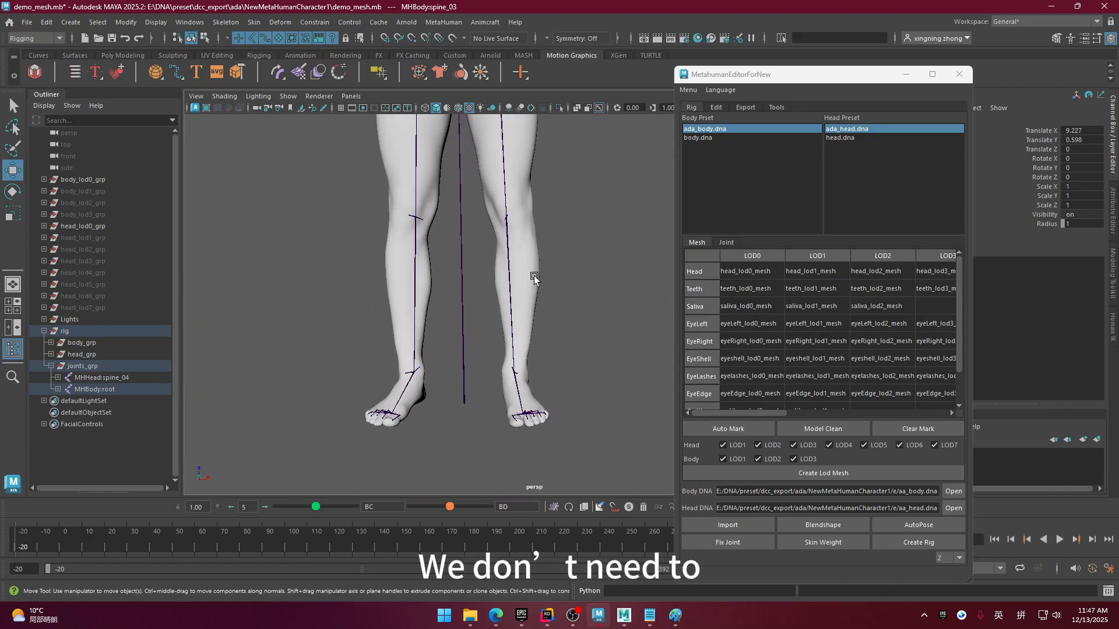
pyautogui.moveTo(516, 330)
pyautogui.keyDown('alt'); pyautogui.mouseDown()
pyautogui.moveTo(427, 330)
pyautogui.moveTo(516, 330)
pyautogui.mouseUp(); pyautogui.keyUp('alt')
pyautogui.keyDown('alt'); pyautogui.moveTo(518, 247); pyautogui.dragTo(519, 419, button='middle'); pyautogui.keyUp('alt')
pyautogui.keyDown('alt'); pyautogui.moveTo(505, 227); pyautogui.dragTo(505, 355, button='middle'); pyautogui.keyUp('alt')
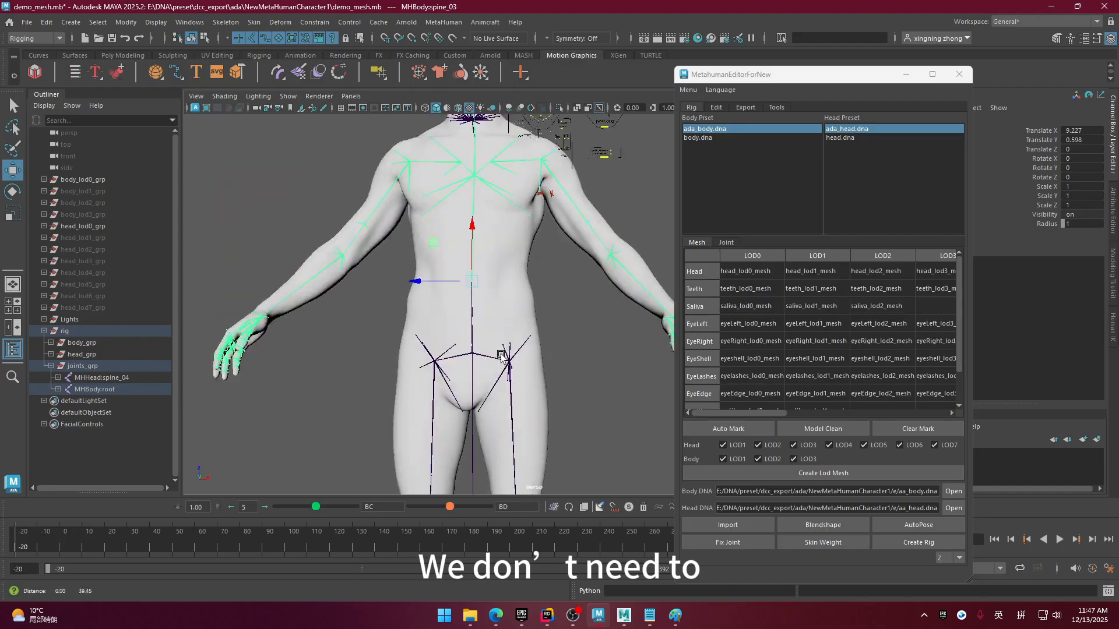
# - Look over the Mirror Joint L2R and R2L options, and return to the rig settings
pyautogui.scroll(-1, 498, 275)
pyautogui.keyDown('alt'); pyautogui.moveTo(499, 275); pyautogui.dragTo(498, 320, button='middle'); pyautogui.keyUp('alt')
pyautogui.keyDown('alt'); pyautogui.moveTo(554, 292); pyautogui.dragTo(554, 311, button='middle'); pyautogui.keyUp('alt')
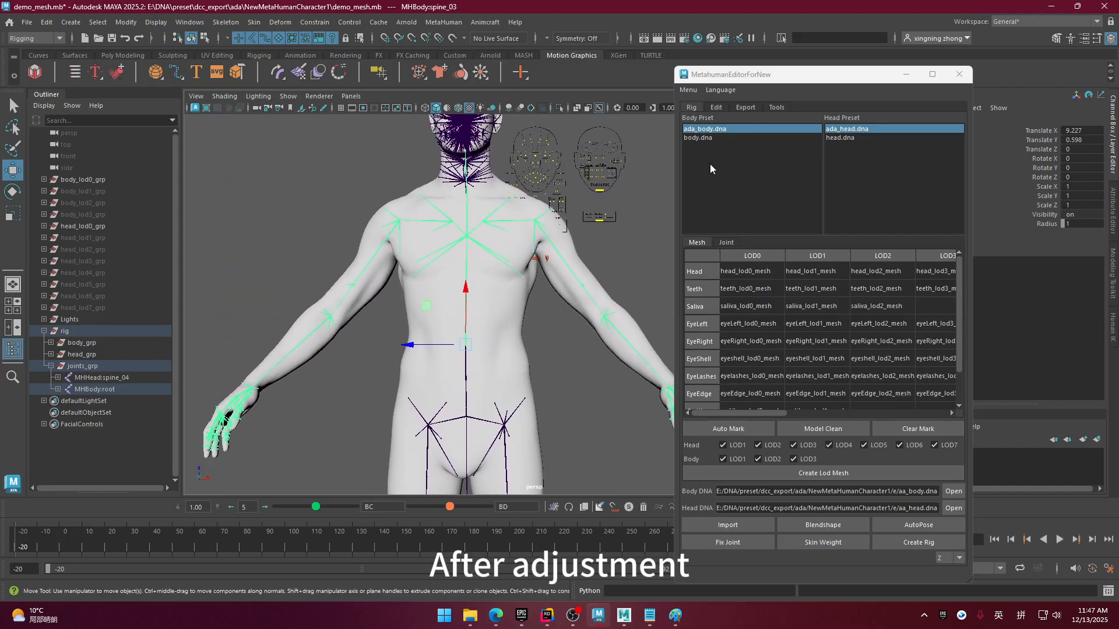
pyautogui.click(771, 108)
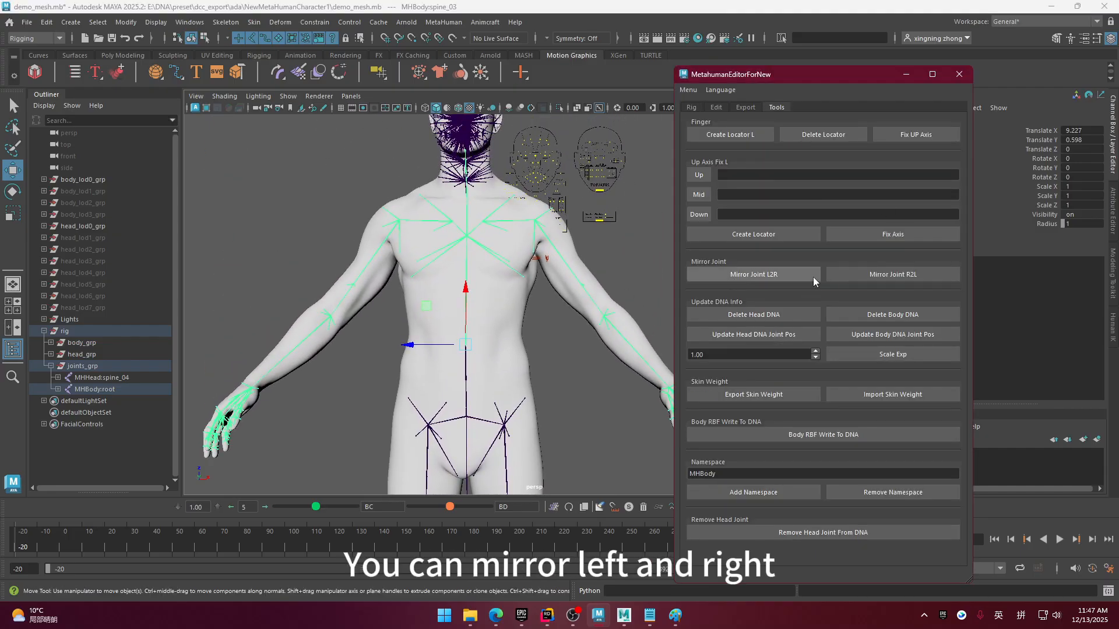
pyautogui.click(691, 107)
# - Check the spine_03 joint's axes up close and run Fix Joint to correct the skeleton's bone orientations
pyautogui.scroll(3, 512, 293)
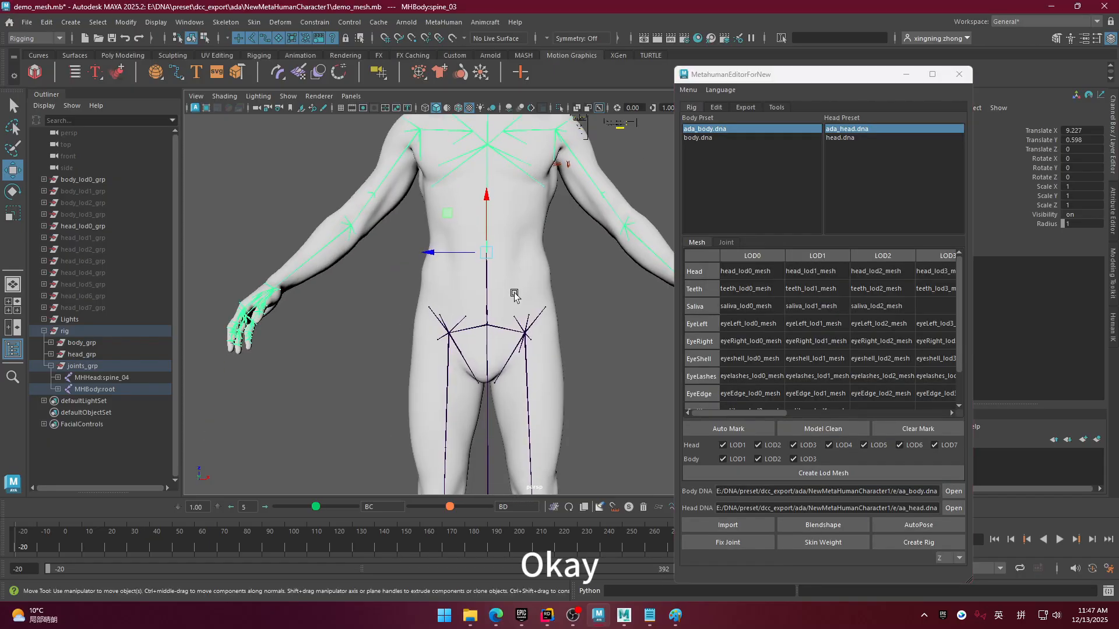
pyautogui.keyDown('alt'); pyautogui.moveTo(512, 293); pyautogui.dragTo(510, 327); pyautogui.keyUp('alt')
pyautogui.keyDown('alt'); pyautogui.moveTo(521, 309); pyautogui.dragTo(527, 334, button='middle'); pyautogui.keyUp('alt')
pyautogui.press('q')
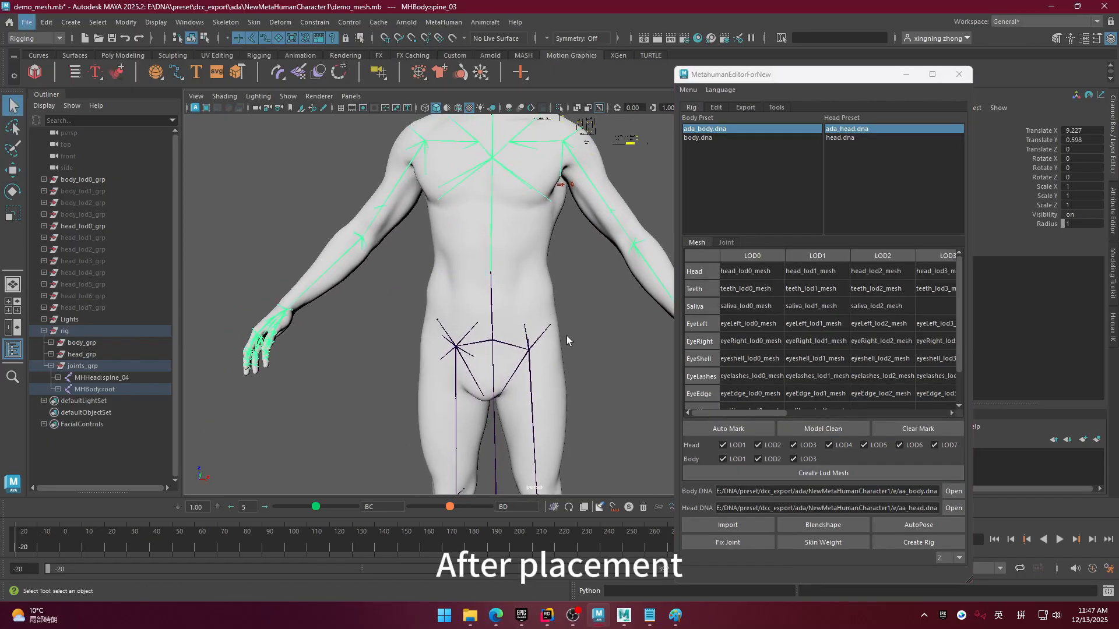
pyautogui.keyDown('alt'); pyautogui.moveTo(579, 373); pyautogui.dragTo(588, 426, button='middle'); pyautogui.keyUp('alt')
pyautogui.press('w')
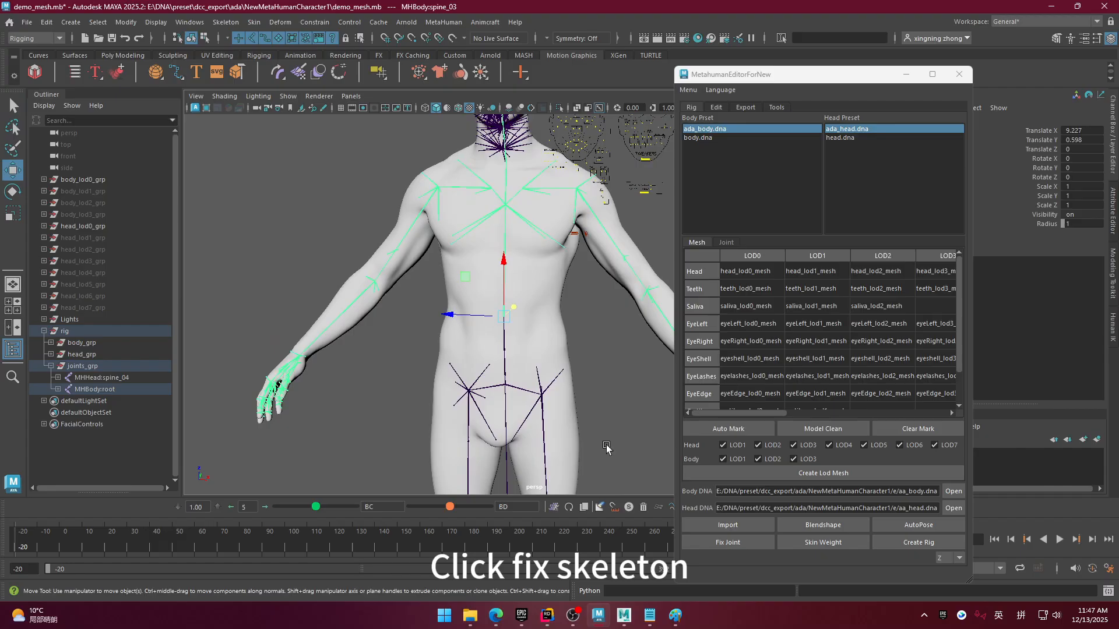
pyautogui.click(750, 544)
pyautogui.scroll(6, 552, 391)
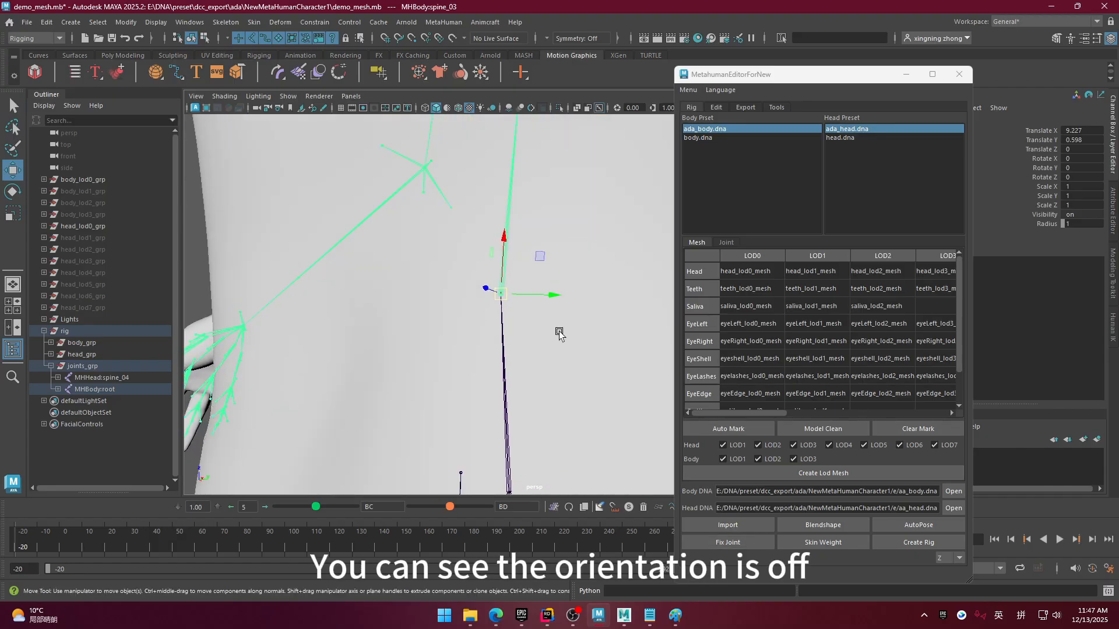
pyautogui.keyDown('alt'); pyautogui.moveTo(579, 479); pyautogui.dragTo(559, 334, button='middle'); pyautogui.keyUp('alt')
pyautogui.click(719, 543)
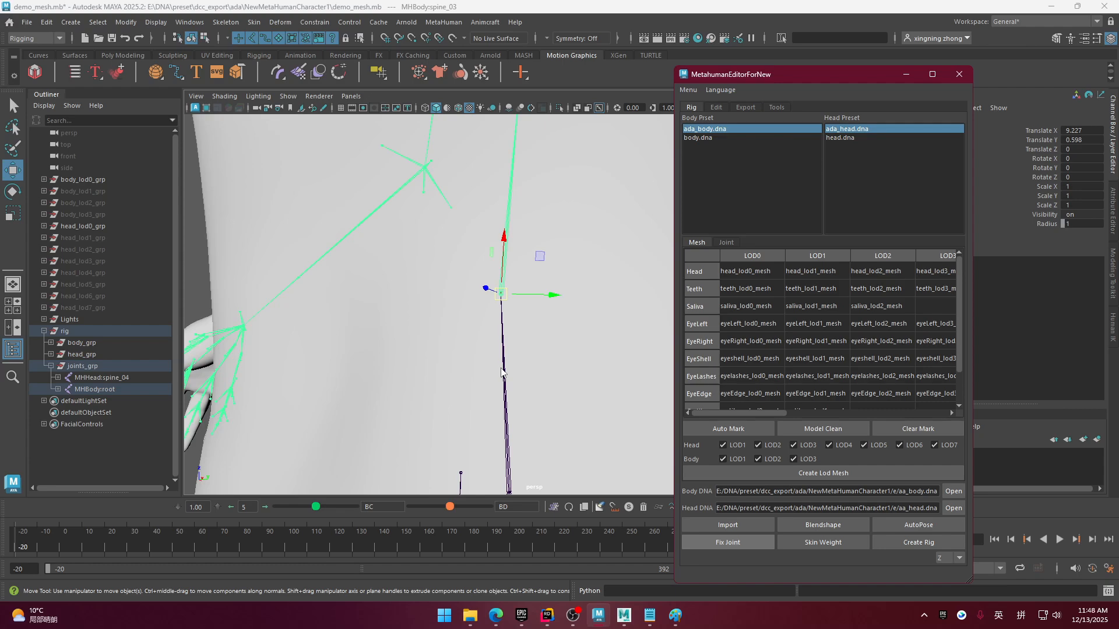
# - Examine the corrected orientation of the spine_03 joint and select the MHBody:pelvis joint
pyautogui.scroll(-2, 565, 395)
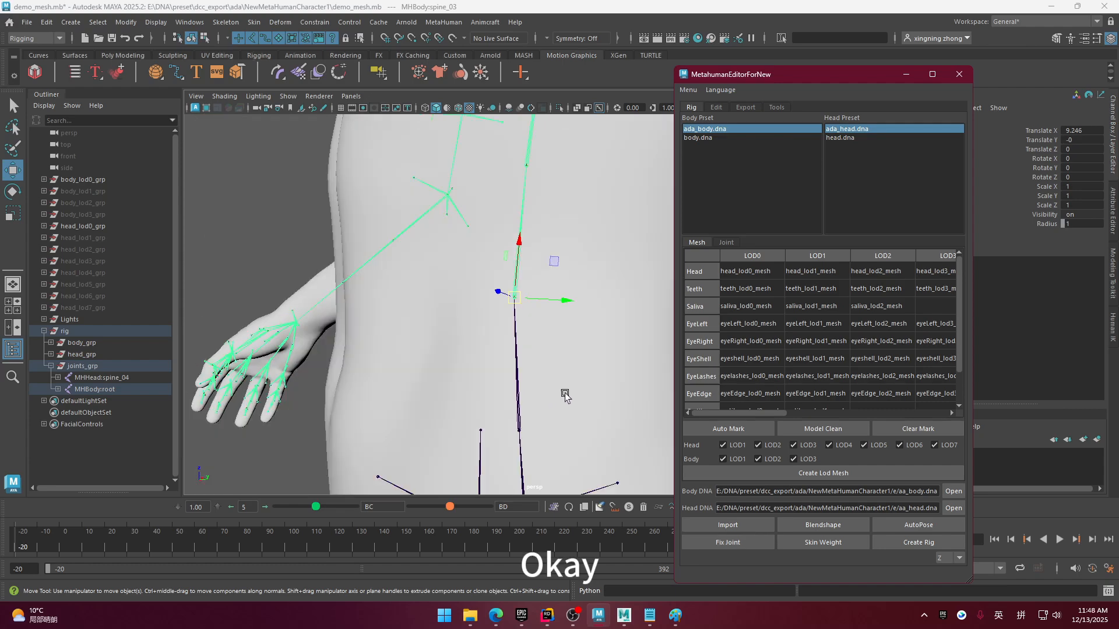
pyautogui.keyDown('alt'); pyautogui.moveTo(571, 416); pyautogui.dragTo(537, 305); pyautogui.keyUp('alt')
pyautogui.scroll(-3, 554, 403)
pyautogui.keyDown('alt'); pyautogui.moveTo(554, 404); pyautogui.dragTo(511, 342, button='middle'); pyautogui.keyUp('alt')
pyautogui.keyDown('alt'); pyautogui.moveTo(466, 379); pyautogui.dragTo(534, 404); pyautogui.keyUp('alt')
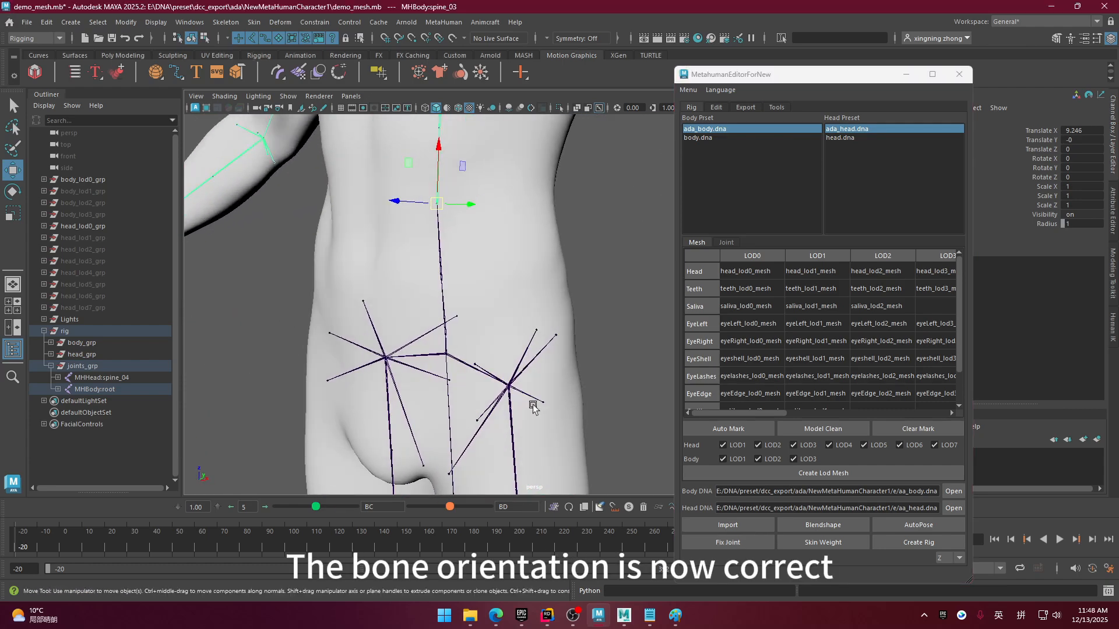
pyautogui.keyDown('alt'); pyautogui.moveTo(473, 361); pyautogui.dragTo(464, 308, button='middle'); pyautogui.keyUp('alt')
pyautogui.click(440, 293)
pyautogui.press('q')
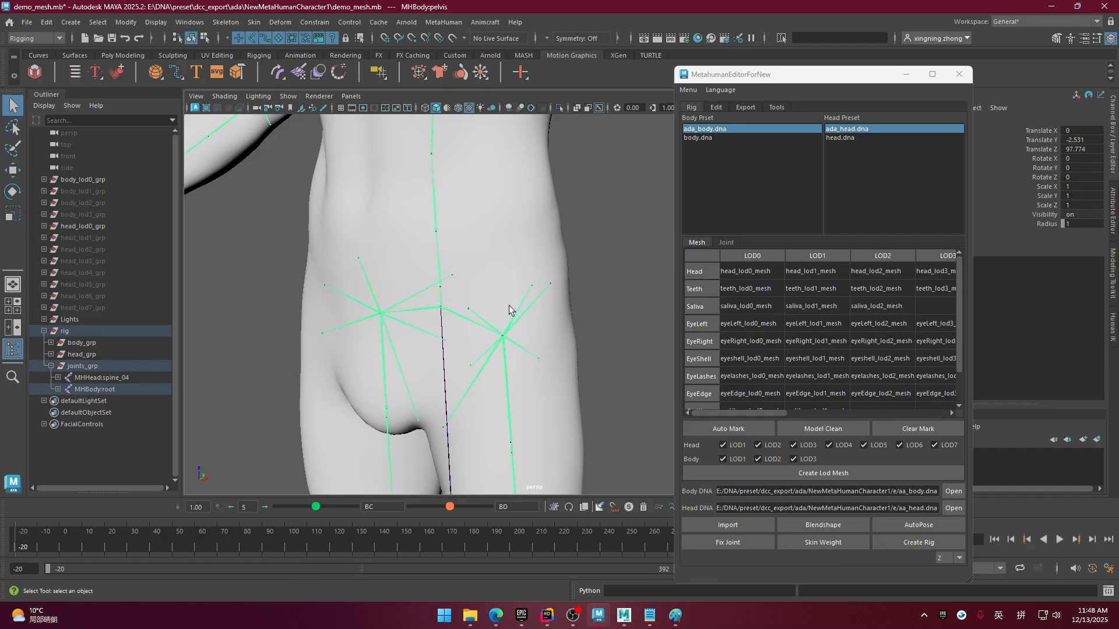
# - Open the per-LOD joint list and preview the joints kept for lod0 on the head
pyautogui.scroll(-5, 507, 243)
pyautogui.keyDown('alt'); pyautogui.moveTo(507, 243); pyautogui.dragTo(537, 331); pyautogui.keyUp('alt')
pyautogui.keyDown('alt'); pyautogui.moveTo(538, 309); pyautogui.dragTo(533, 387, button='middle'); pyautogui.keyUp('alt')
pyautogui.scroll(3, 529, 327)
pyautogui.keyDown('alt'); pyautogui.moveTo(528, 282); pyautogui.dragTo(505, 318, button='middle'); pyautogui.keyUp('alt')
pyautogui.moveTo(506, 318)
pyautogui.keyDown('alt'); pyautogui.mouseDown()
pyautogui.moveTo(387, 316)
pyautogui.moveTo(508, 317)
pyautogui.moveTo(488, 324)
pyautogui.mouseUp(); pyautogui.keyUp('alt')
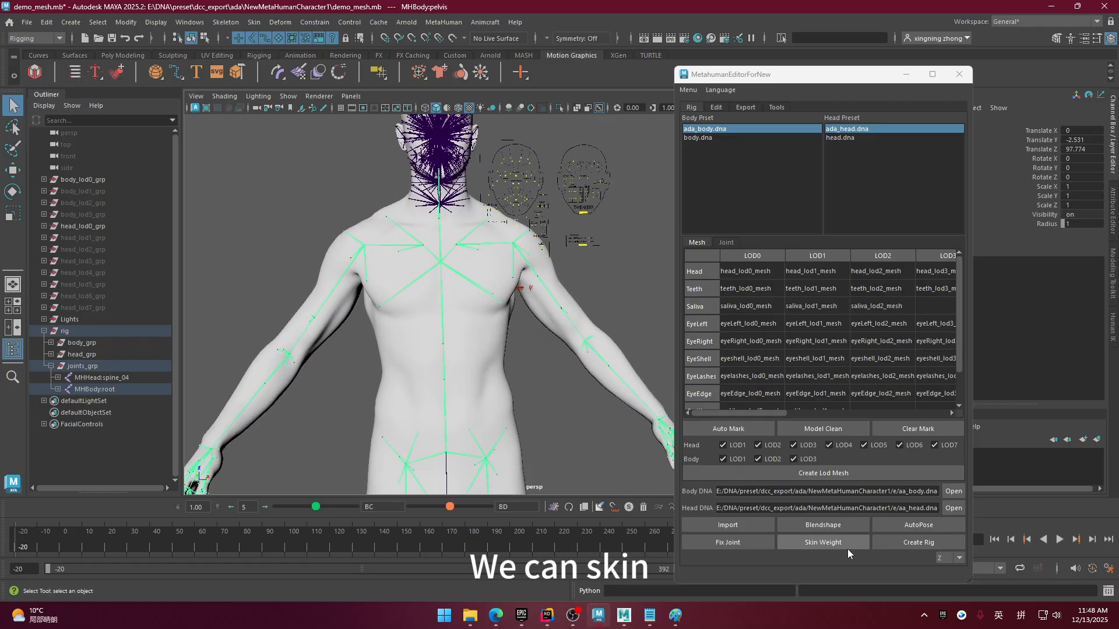
pyautogui.click(726, 243)
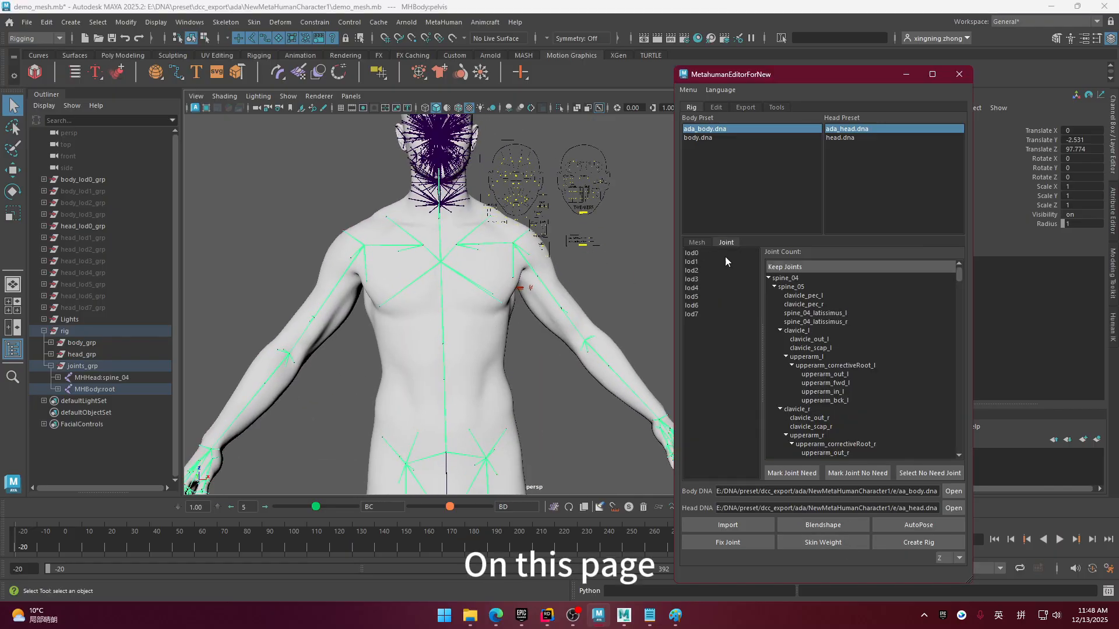
pyautogui.click(692, 253)
pyautogui.keyDown('alt'); pyautogui.moveTo(489, 273); pyautogui.dragTo(464, 272); pyautogui.keyUp('alt')
pyautogui.scroll(-2, 464, 272)
pyautogui.scroll(6, 464, 272)
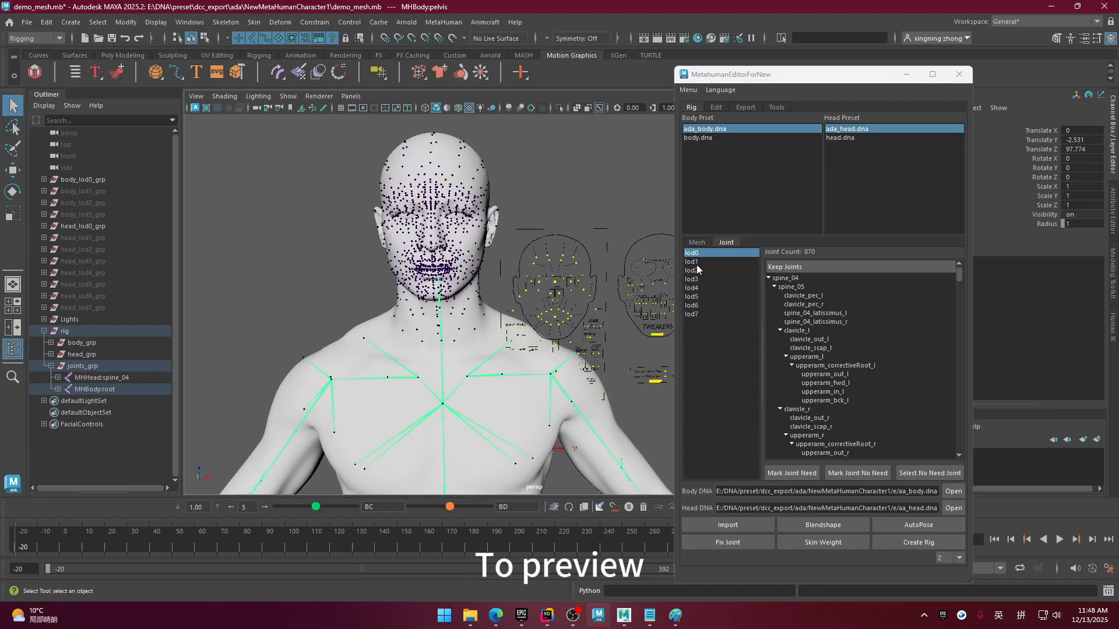
# - Preview the joints kept for each level from lod1 through lod7
pyautogui.click(699, 263)
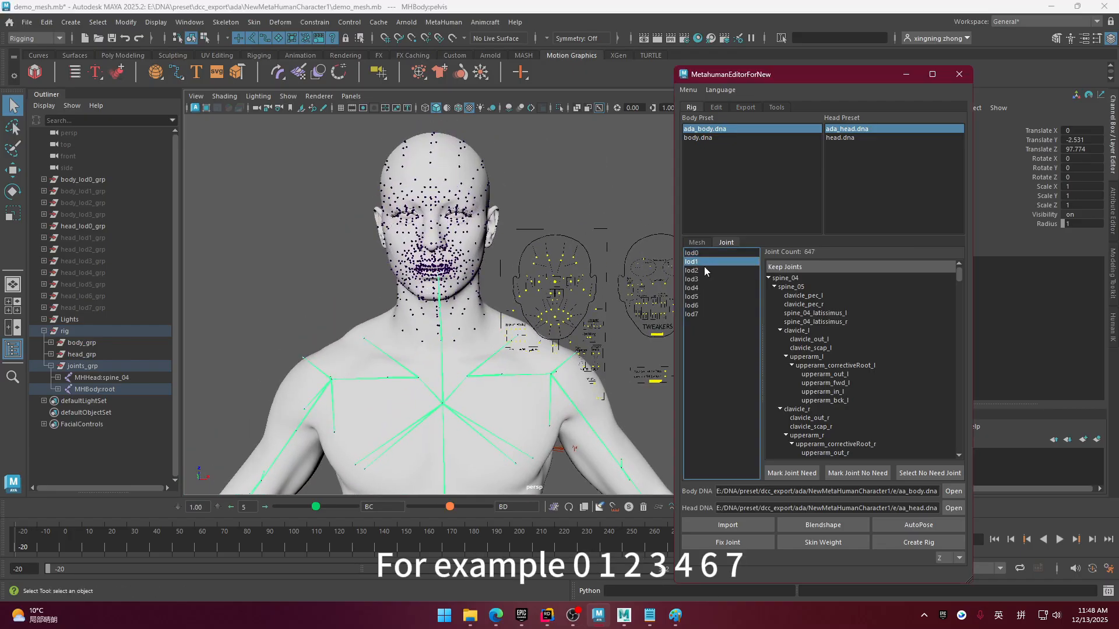
pyautogui.click(702, 271)
pyautogui.click(702, 279)
pyautogui.click(702, 288)
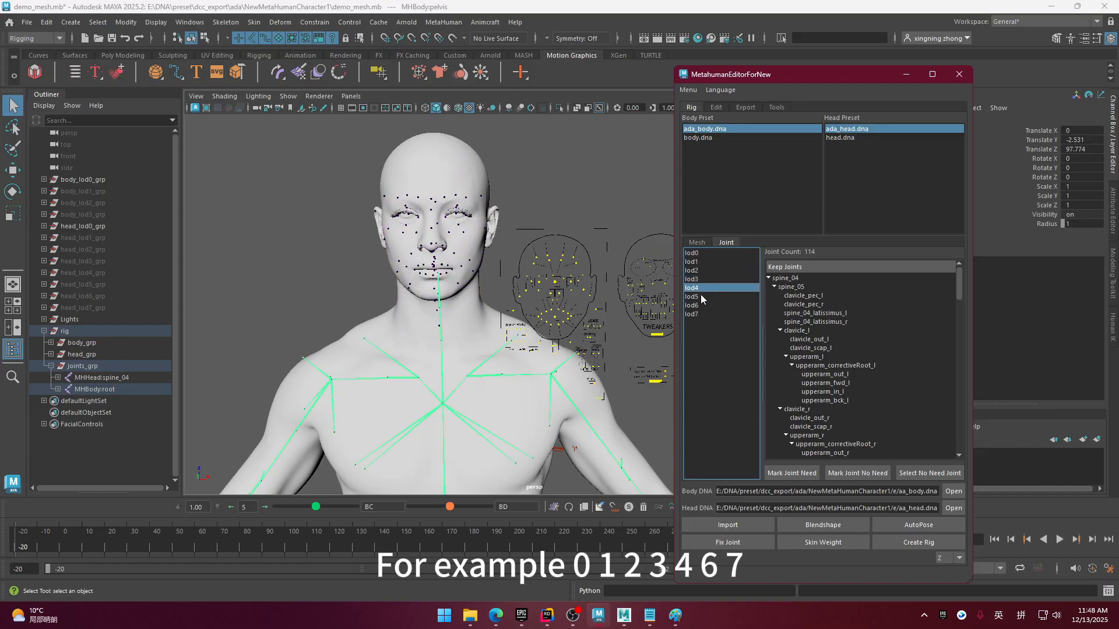
pyautogui.click(703, 298)
pyautogui.click(702, 305)
pyautogui.click(702, 314)
# - Compare the facial joint density of individual levels, including lod4, lod1, lod3 and lod5
pyautogui.moveTo(425, 350)
pyautogui.keyDown('alt'); pyautogui.mouseDown()
pyautogui.moveTo(481, 349)
pyautogui.moveTo(446, 350)
pyautogui.mouseUp(); pyautogui.keyUp('alt')
pyautogui.click(707, 288)
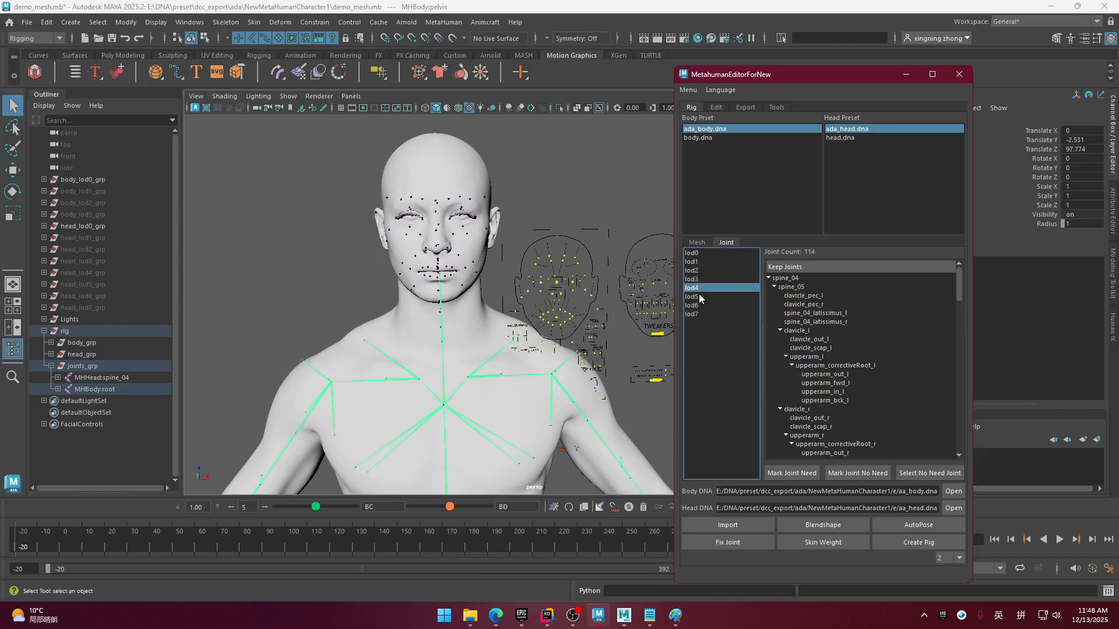
pyautogui.moveTo(706, 285); pyautogui.dragTo(705, 312)
pyautogui.click(701, 260)
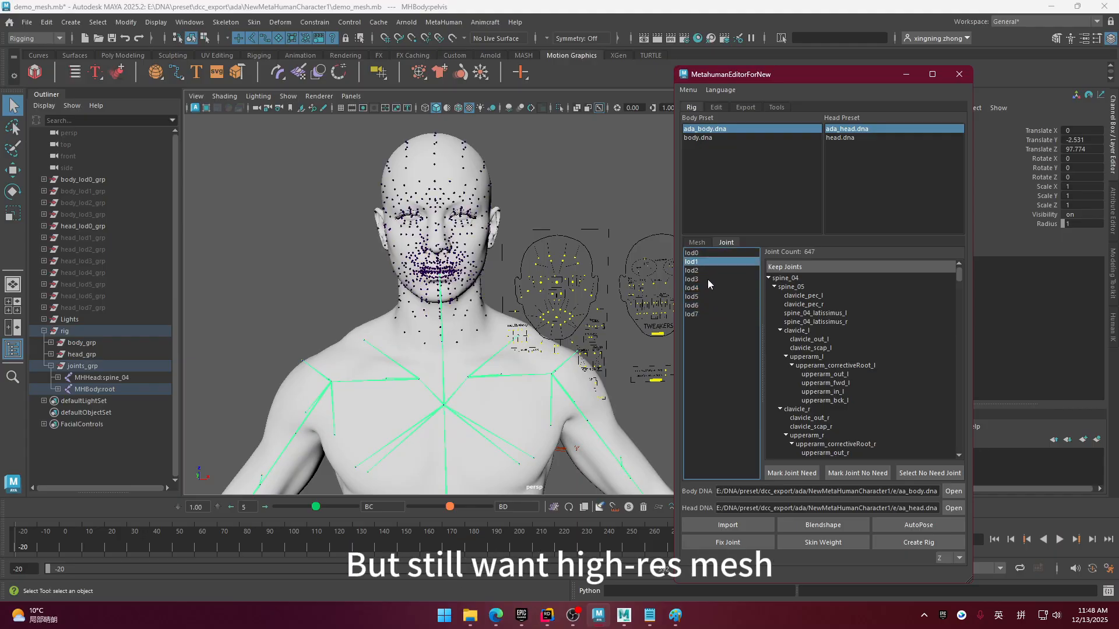
pyautogui.click(696, 280)
pyautogui.click(721, 296)
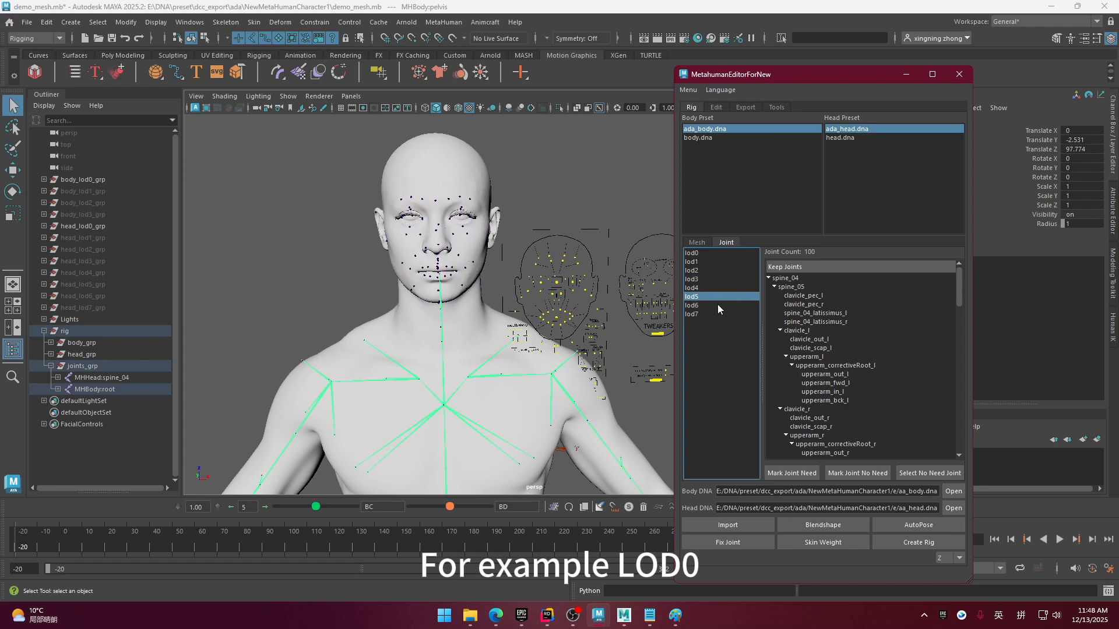
# - Preview the joints kept for lod6 and lod1 through lod5, and return to the lod0 joint list
pyautogui.click(717, 304)
pyautogui.keyDown('alt'); pyautogui.moveTo(454, 274); pyautogui.dragTo(487, 290); pyautogui.keyUp('alt')
pyautogui.click(691, 261)
pyautogui.click(700, 271)
pyautogui.click(701, 280)
pyautogui.click(700, 288)
pyautogui.click(702, 296)
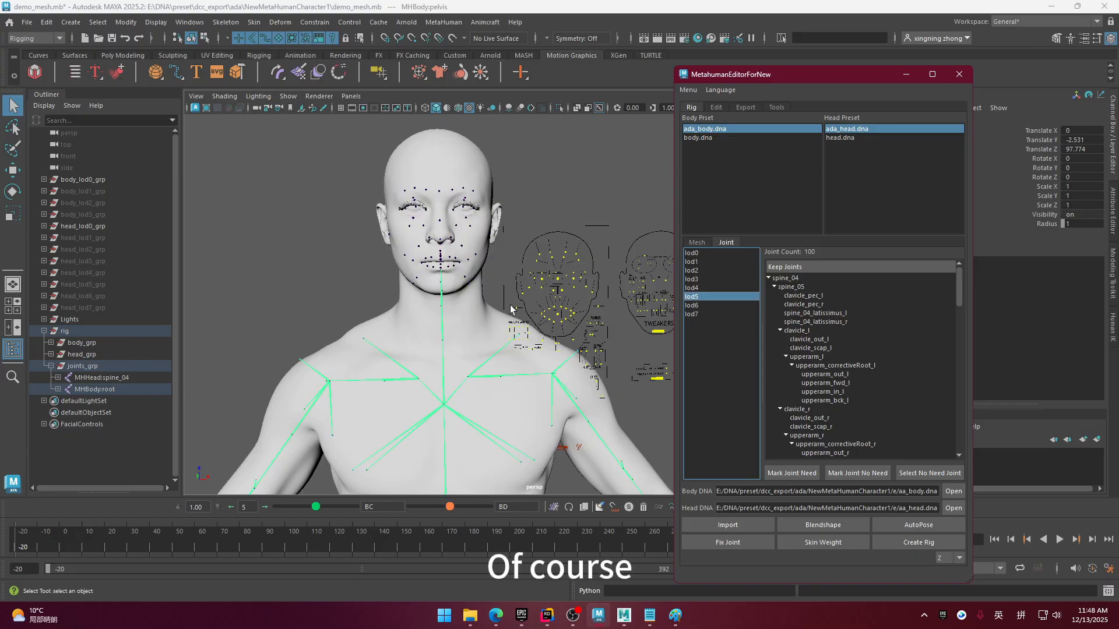
pyautogui.click(708, 254)
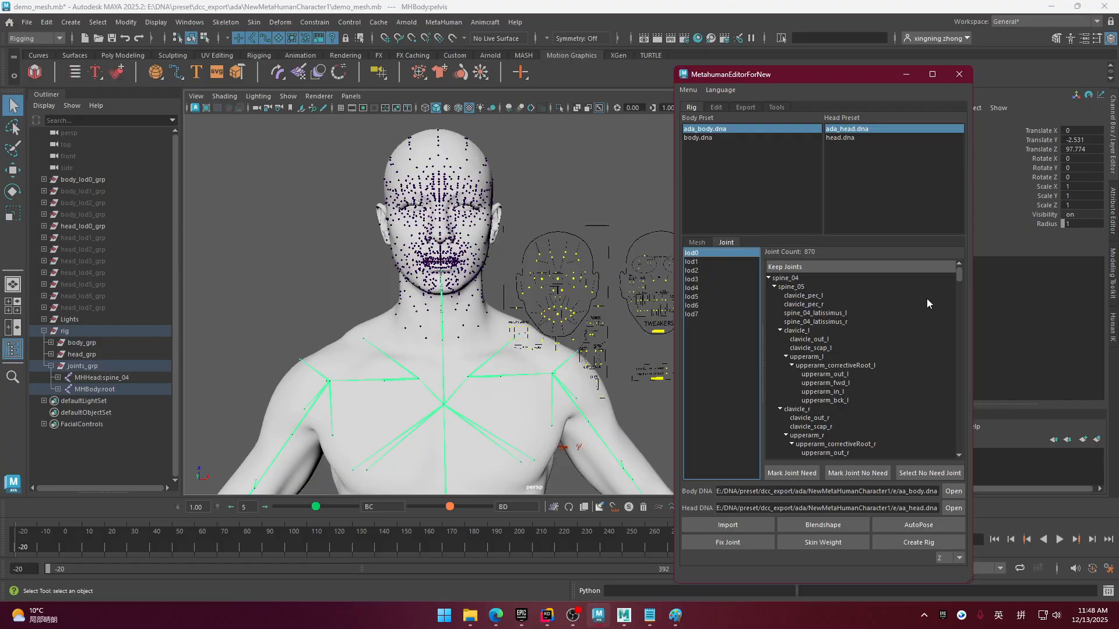
pyautogui.moveTo(958, 274); pyautogui.dragTo(958, 250)
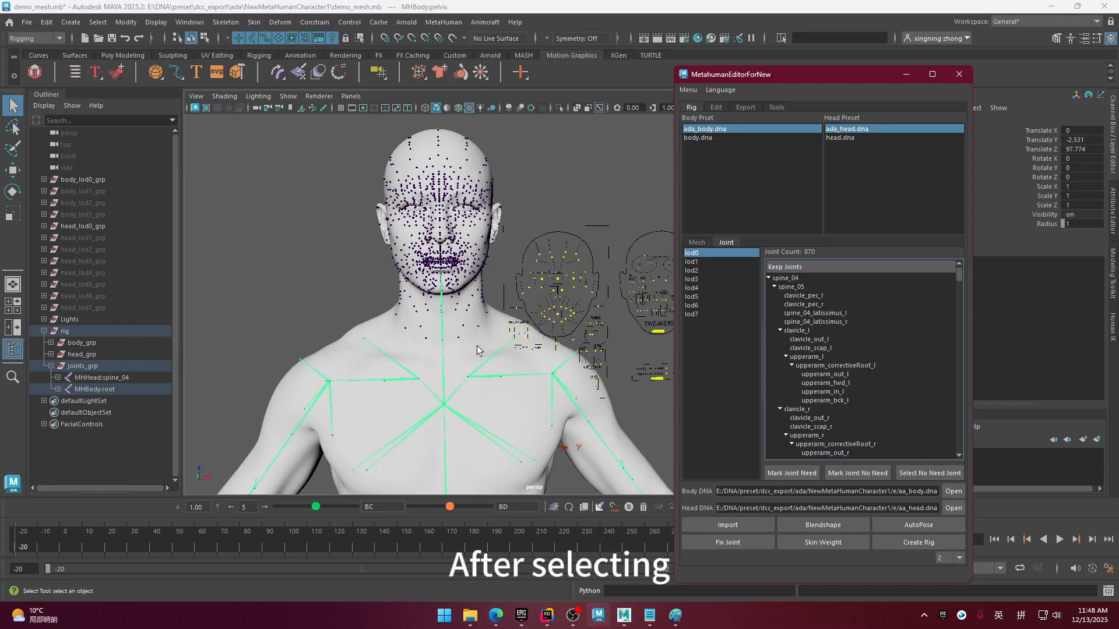
# - Select the lod0 joints from spine_04 through FACIAL_C_Neck1Root to review the core body and neck joints
pyautogui.scroll(2, 476, 349)
pyautogui.moveTo(843, 315); pyautogui.dragTo(848, 418)
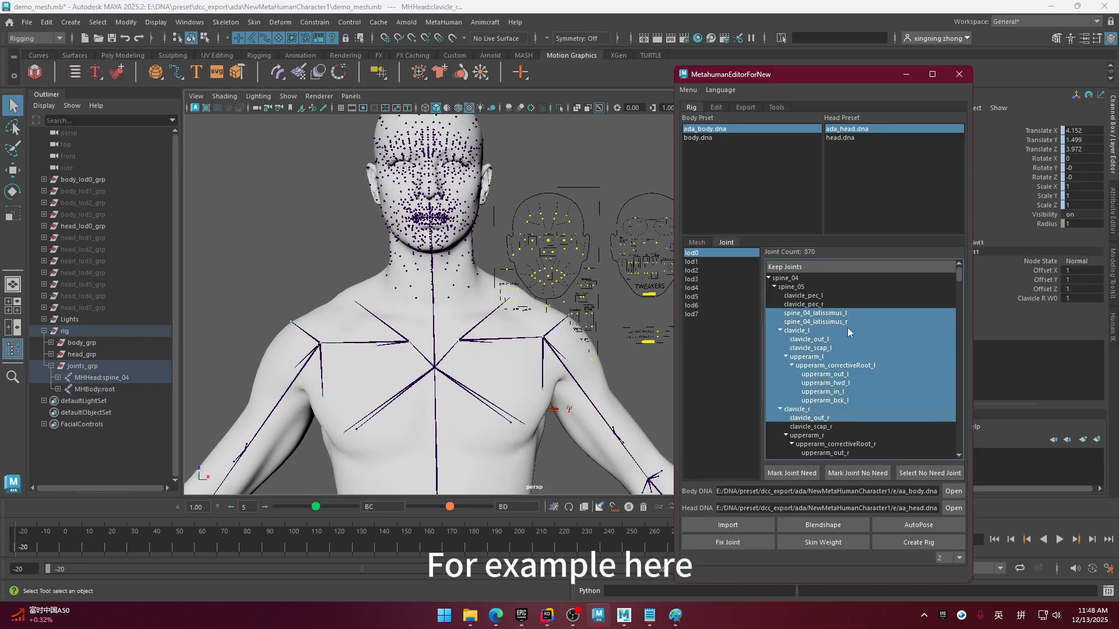
pyautogui.click(847, 331)
pyautogui.scroll(-1, 839, 344)
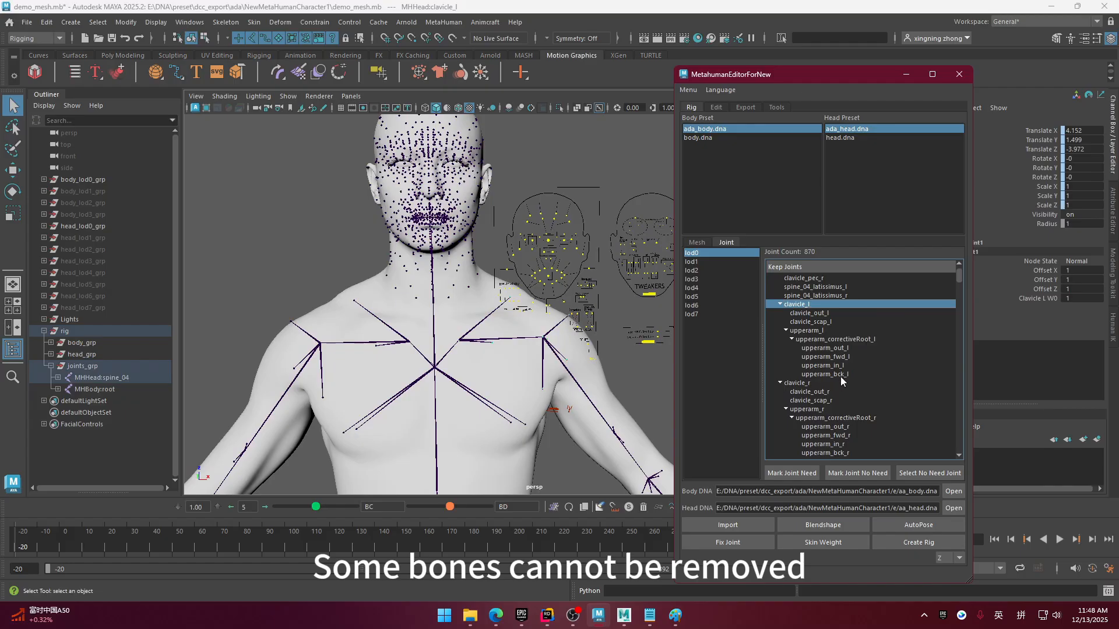
pyautogui.scroll(1, 840, 377)
pyautogui.click(792, 280)
pyautogui.scroll(-2, 824, 388)
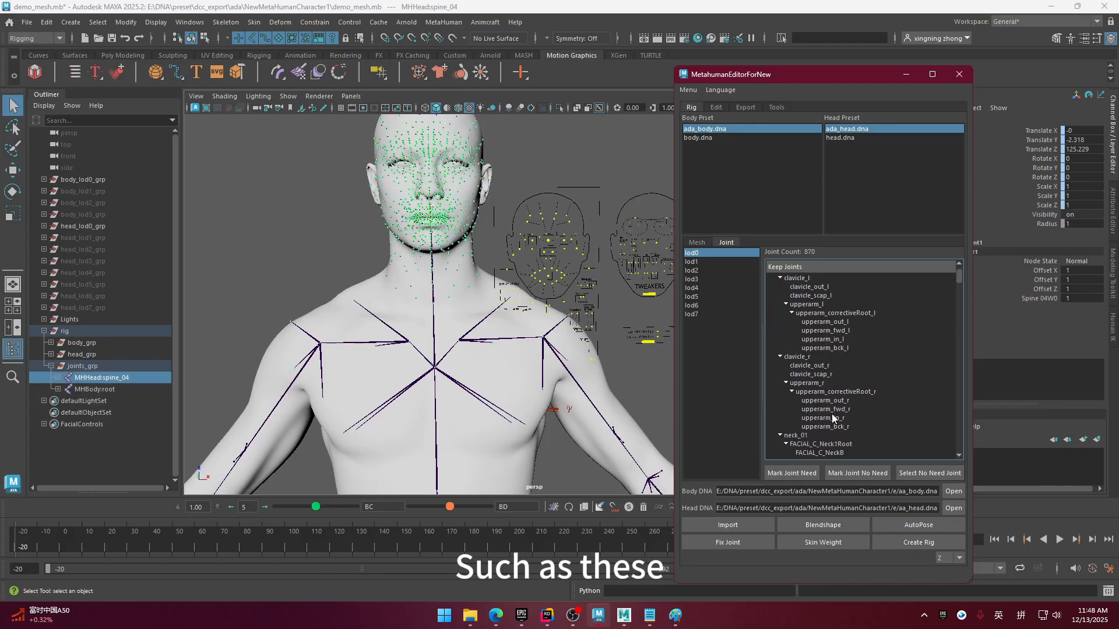
pyautogui.keyDown('shift'); pyautogui.click(828, 443); pyautogui.keyUp('shift')
pyautogui.scroll(-3, 847, 383)
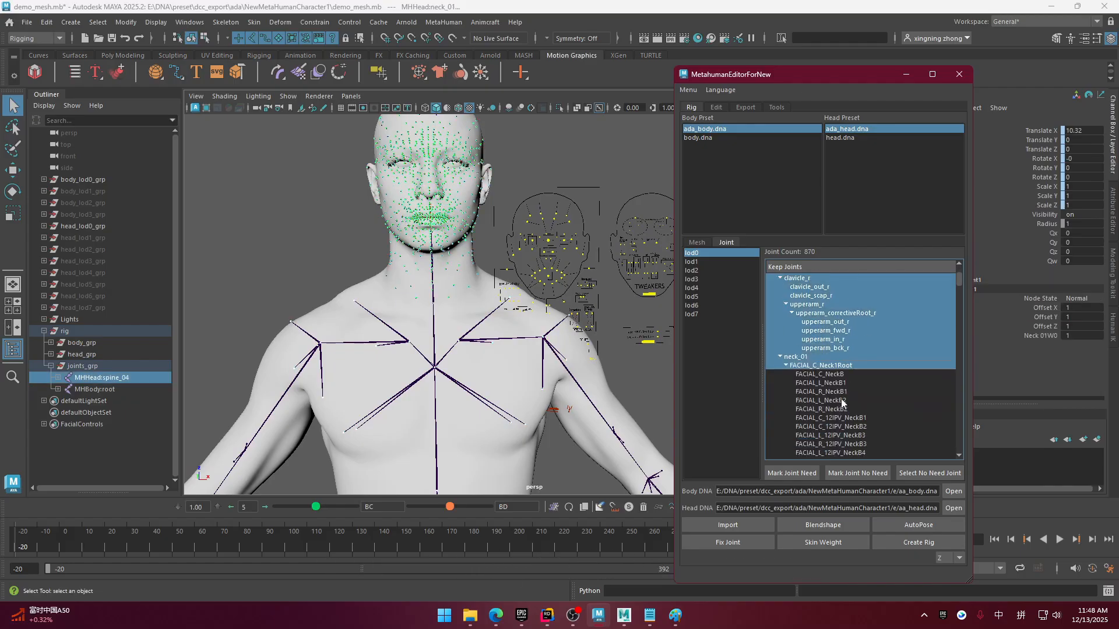
# - Collapse the two neck root branches and select the FACIAL_C_FacialRoot joint in the lod0 list
pyautogui.click(785, 366)
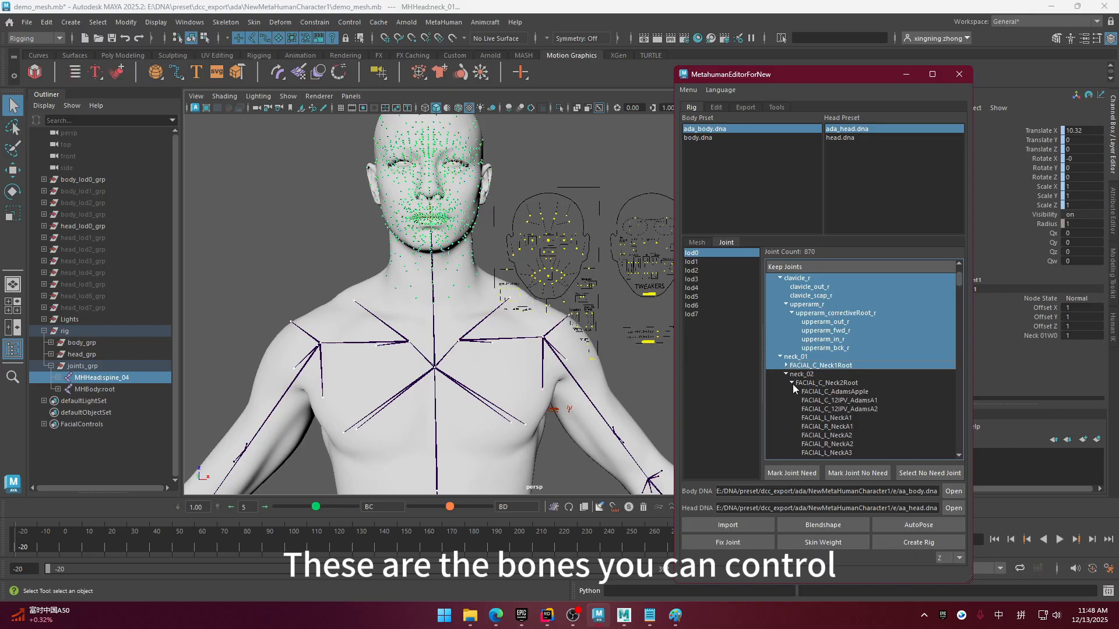
pyautogui.click(791, 383)
pyautogui.click(862, 409)
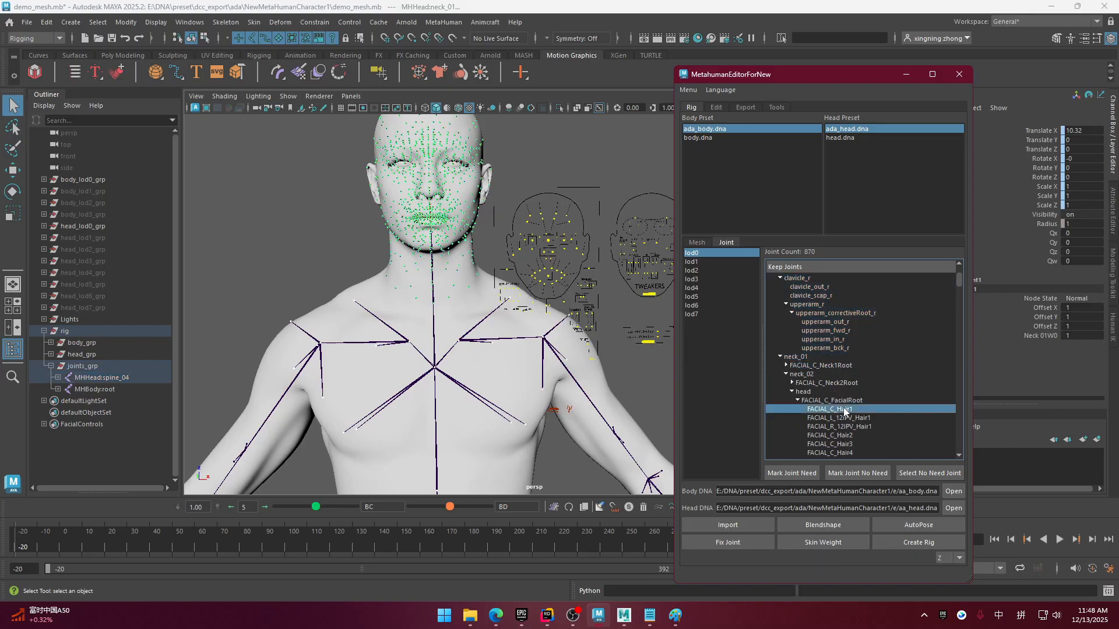
pyautogui.scroll(-3, 870, 404)
pyautogui.click(835, 322)
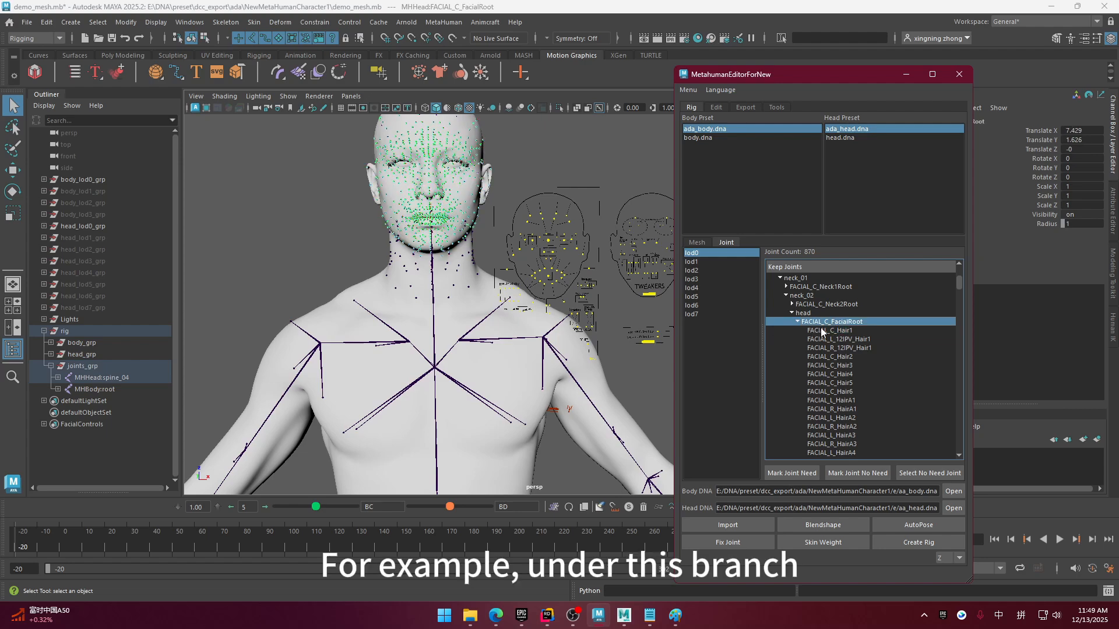
# - Reveal FACIAL_C_FacialRoot in the scene hierarchy, expand it and look through its child joints
pyautogui.keyDown('alt'); pyautogui.moveTo(263, 395); pyautogui.dragTo(264, 396, button='middle'); pyautogui.keyUp('alt')
pyautogui.press('f')
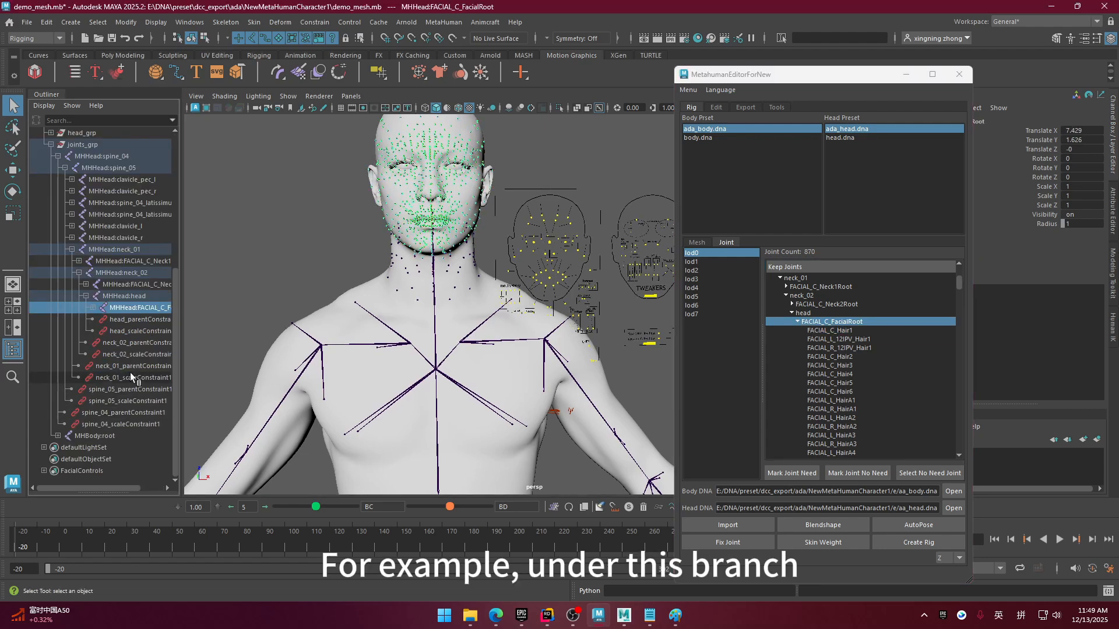
pyautogui.keyDown('shift'); pyautogui.click(92, 308); pyautogui.keyUp('shift')
pyautogui.scroll(-10, 115, 355)
pyautogui.scroll(10, 124, 326)
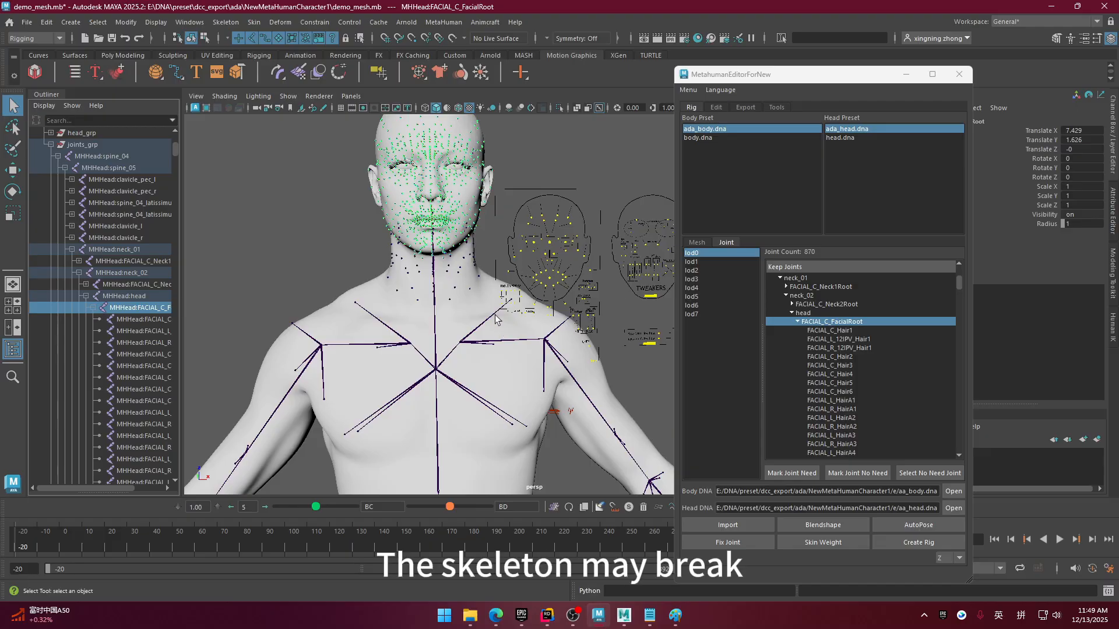
# - Select the facial joints from FACIAL_R_12IPV_Hair1 through FACIAL_R_12IPV_Temple4 in the lod0 list
pyautogui.click(872, 348)
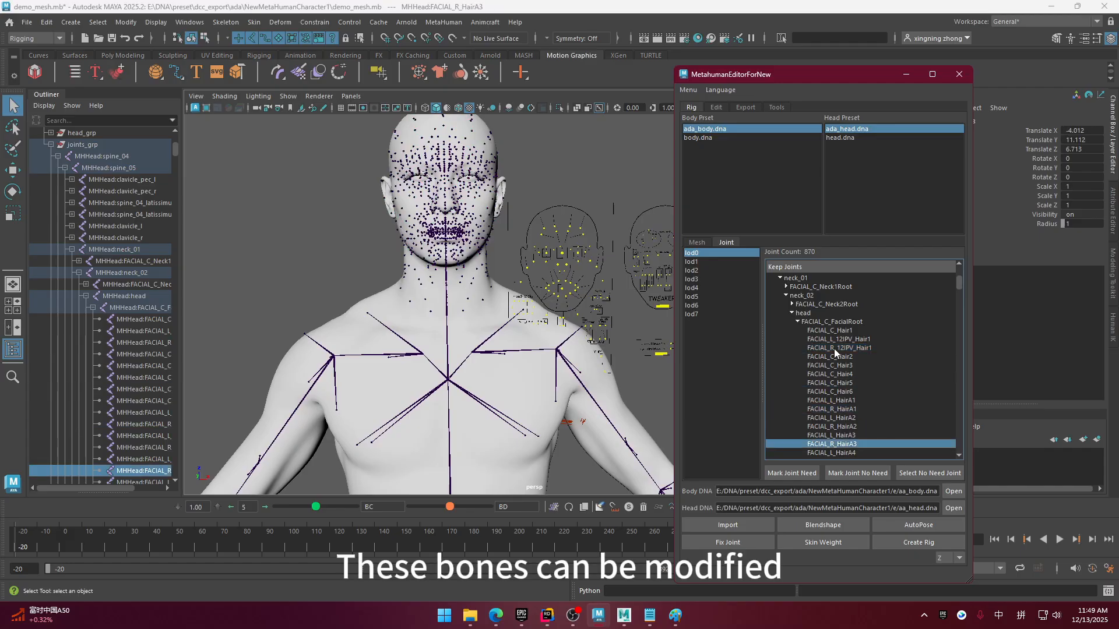
pyautogui.scroll(-2, 849, 402)
pyautogui.scroll(-7, 849, 401)
pyautogui.keyDown('shift'); pyautogui.click(864, 436); pyautogui.keyUp('shift')
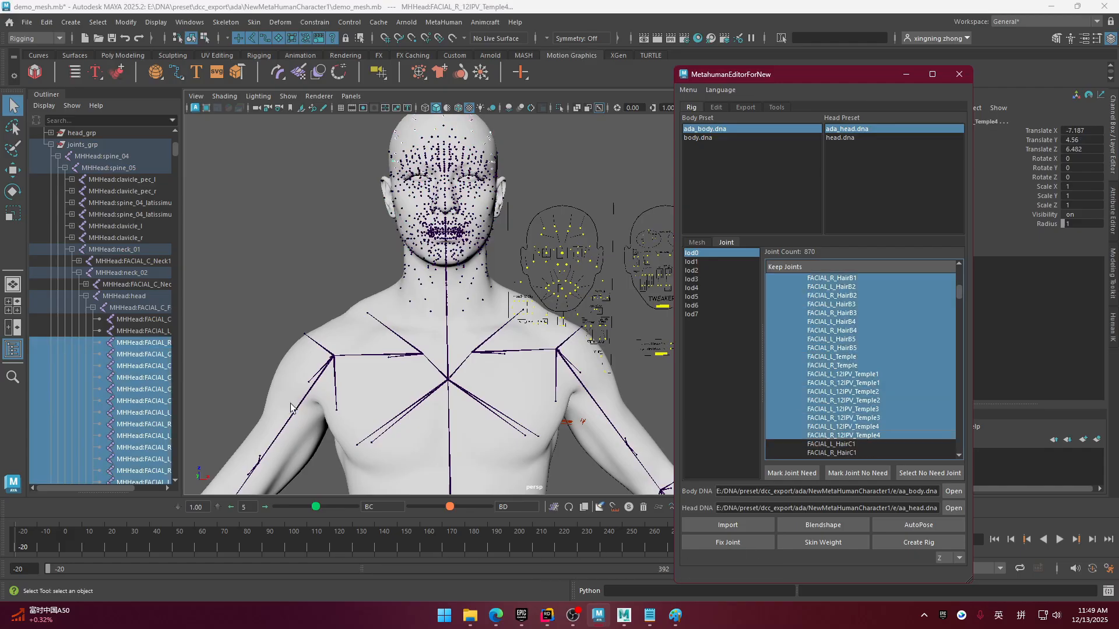
# - Select the FACIAL_C_Forehead joint in the scene hierarchy and examine it close up on the head
pyautogui.scroll(-5, 127, 394)
pyautogui.scroll(-5, 128, 398)
pyautogui.click(146, 226)
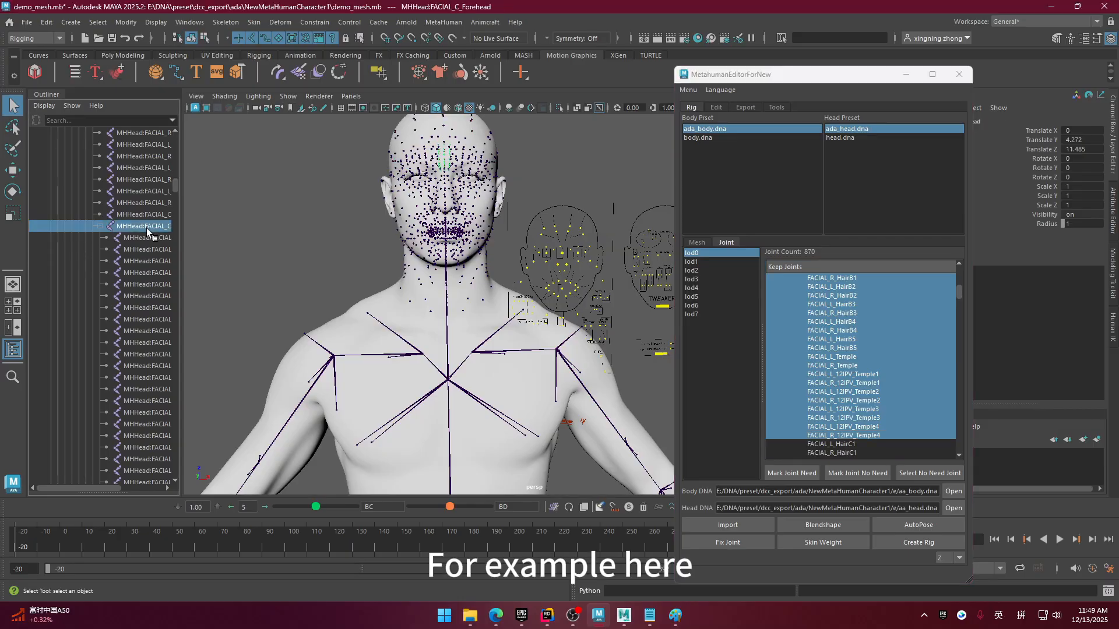
pyautogui.press('w')
pyautogui.keyDown('alt'); pyautogui.moveTo(389, 285); pyautogui.dragTo(483, 285); pyautogui.keyUp('alt')
pyautogui.press('f')
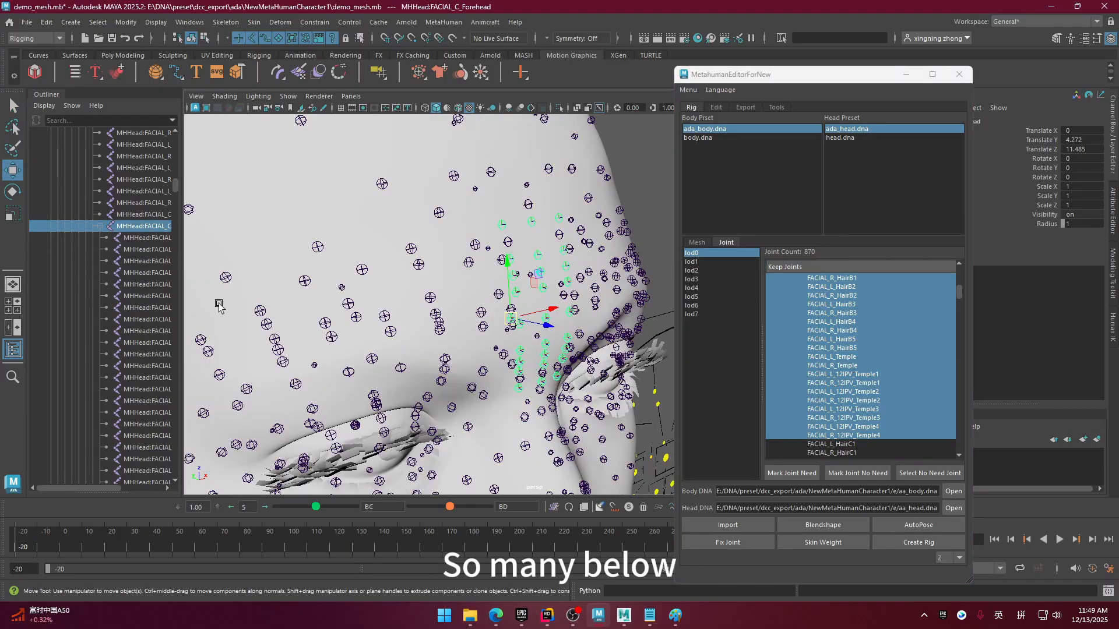
# - Select the child joints of FACIAL_C_Forehead and mark them as not needed for lod0
pyautogui.click(142, 241)
pyautogui.scroll(-5, 137, 350)
pyautogui.keyDown('shift'); pyautogui.click(148, 355); pyautogui.keyUp('shift')
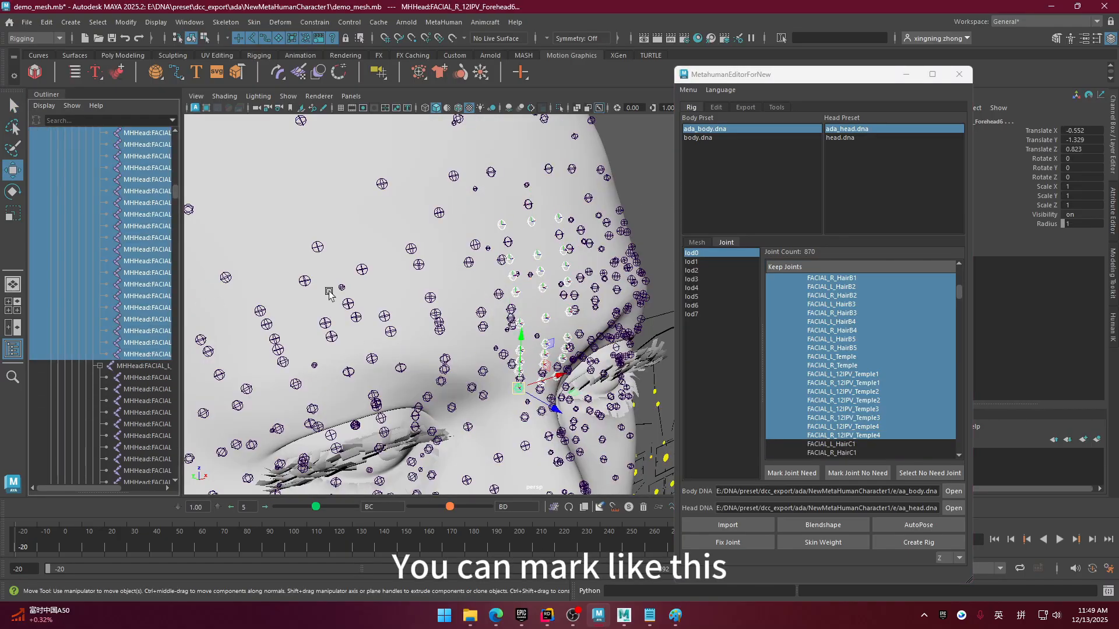
pyautogui.keyDown('alt'); pyautogui.moveTo(593, 339); pyautogui.dragTo(524, 328); pyautogui.keyUp('alt')
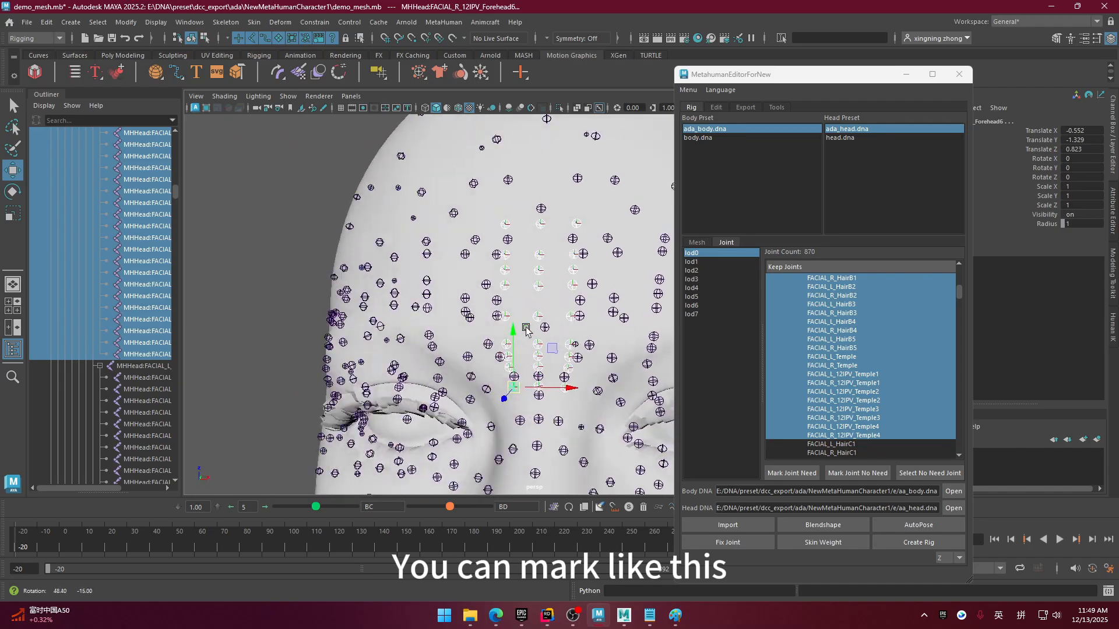
pyautogui.click(857, 473)
pyautogui.keyDown('alt'); pyautogui.moveTo(502, 387); pyautogui.dragTo(408, 385); pyautogui.keyUp('alt')
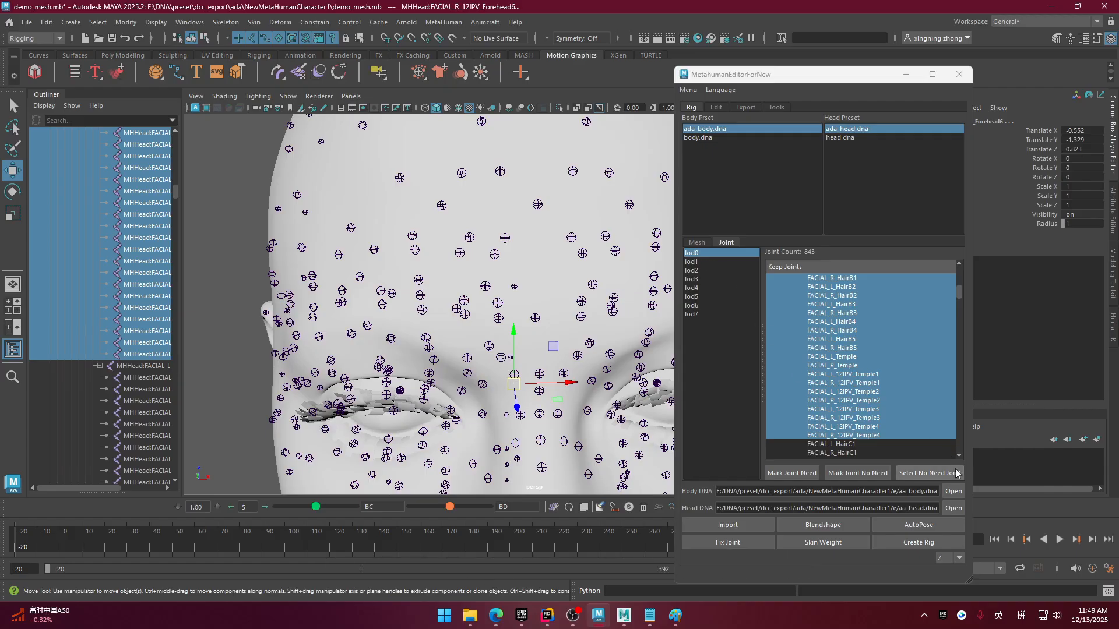
# - Reload the lod0 joint list, return to the mesh assignments and clear the joint selection
pyautogui.click(697, 244)
pyautogui.click(726, 242)
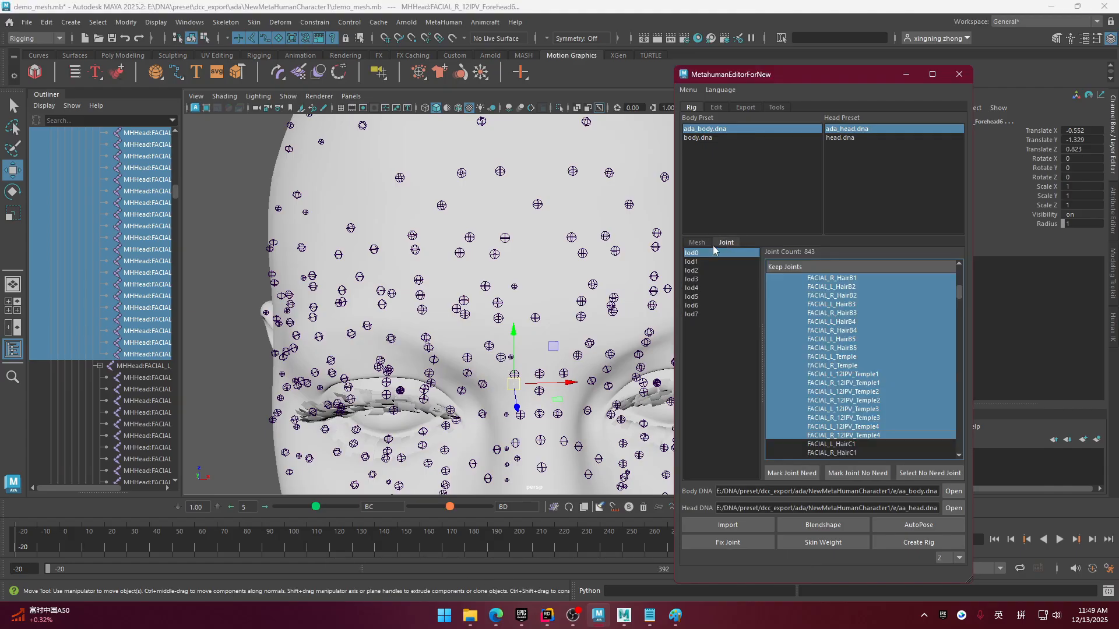
pyautogui.click(699, 254)
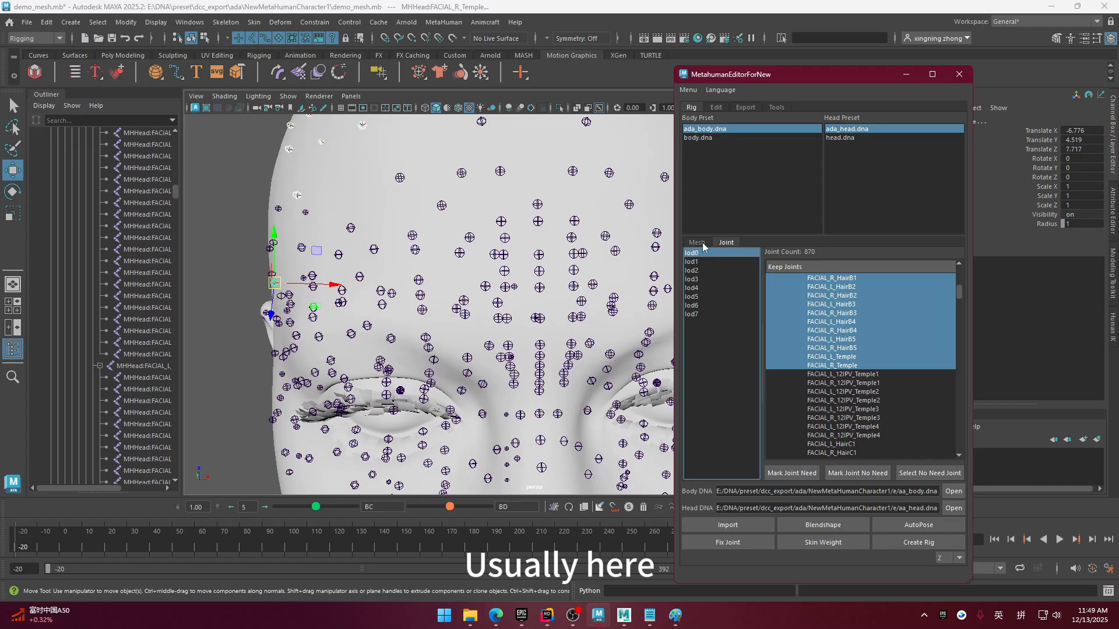
pyautogui.click(696, 242)
pyautogui.scroll(10, 122, 291)
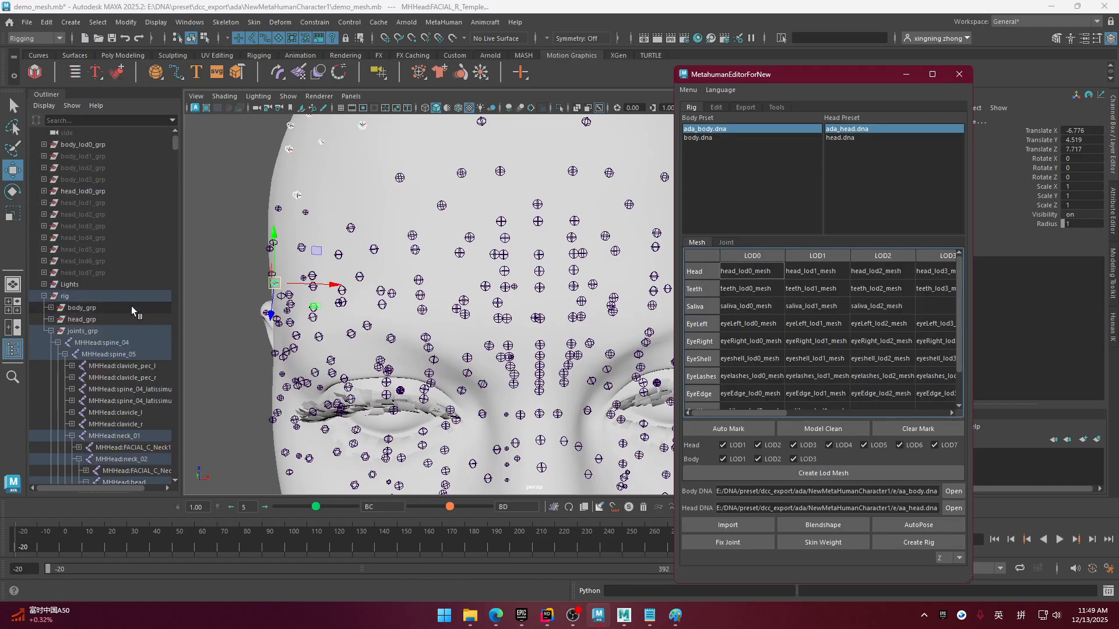
pyautogui.click(235, 212)
pyautogui.scroll(-5, 496, 335)
pyautogui.scroll(-6, 496, 335)
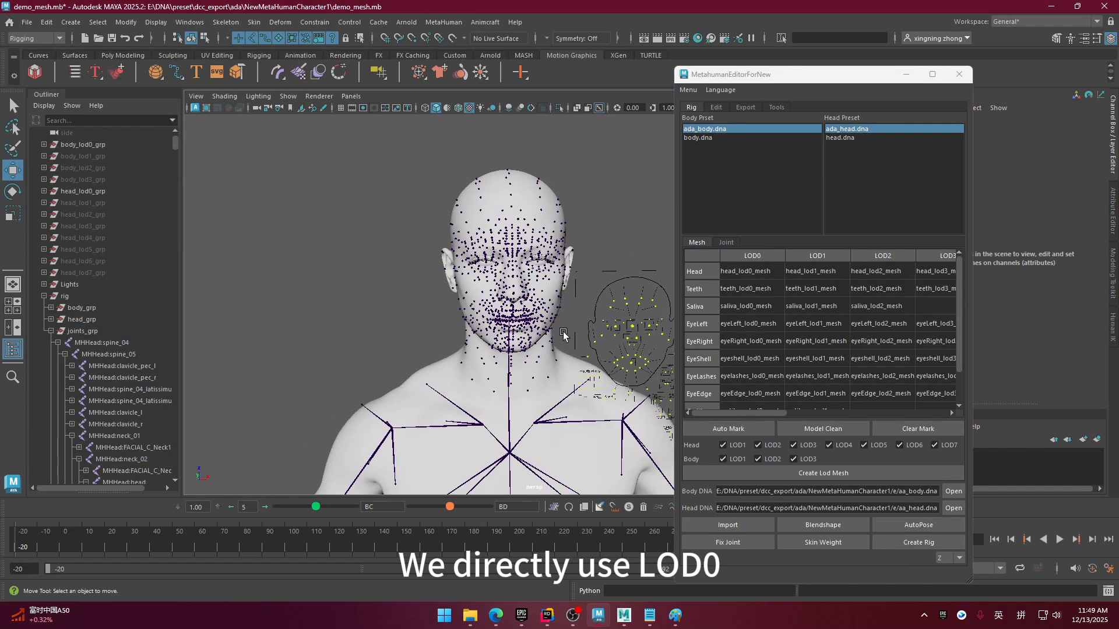
pyautogui.scroll(-2, 529, 331)
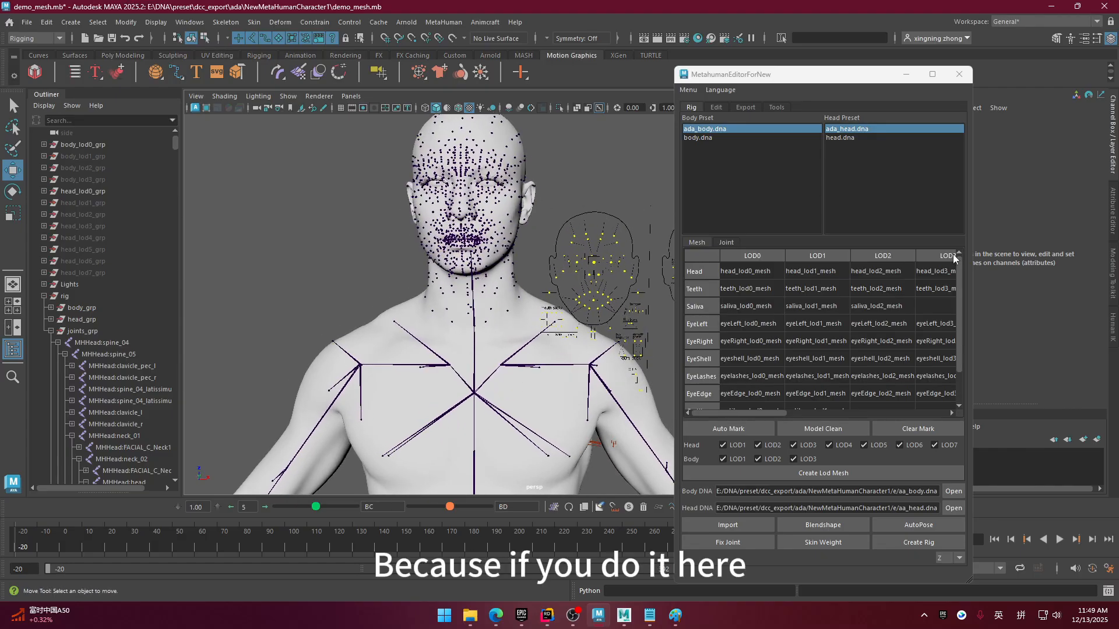
# - Review the lod0 joint list and the tool for removing head joints from the DNA, returning to the rig setup
pyautogui.click(726, 242)
pyautogui.click(845, 366)
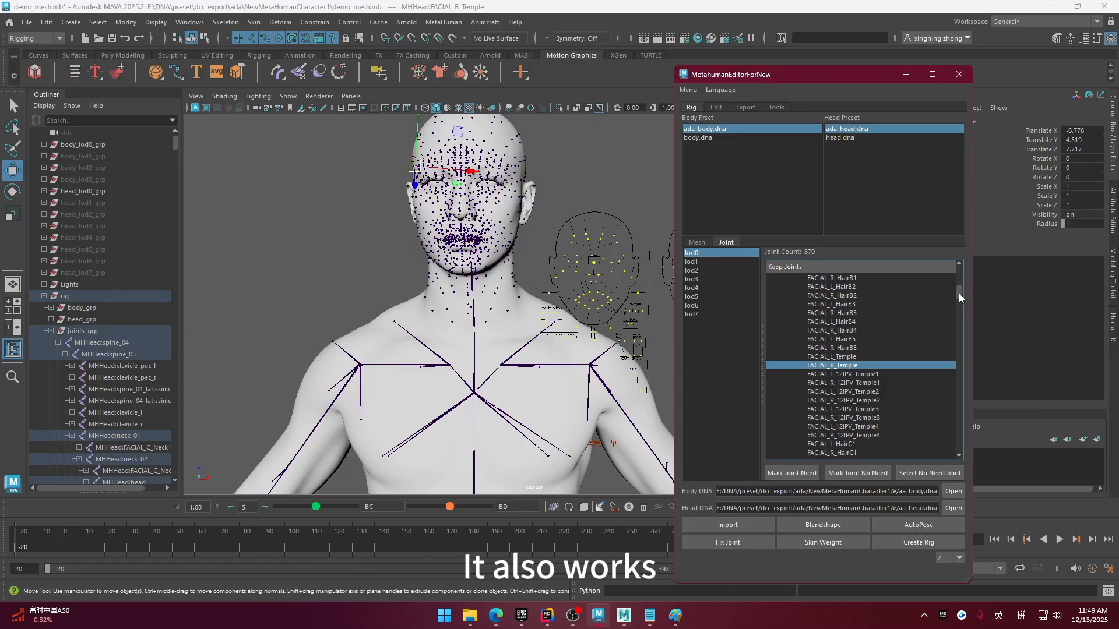
pyautogui.moveTo(959, 293); pyautogui.dragTo(956, 268)
pyautogui.click(697, 243)
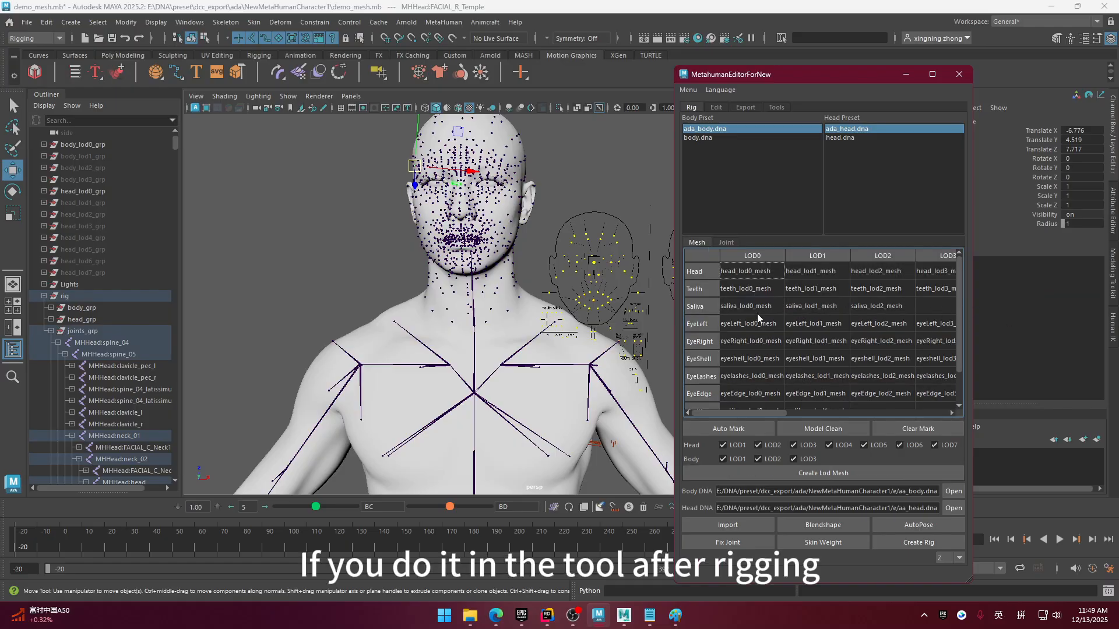
pyautogui.click(776, 107)
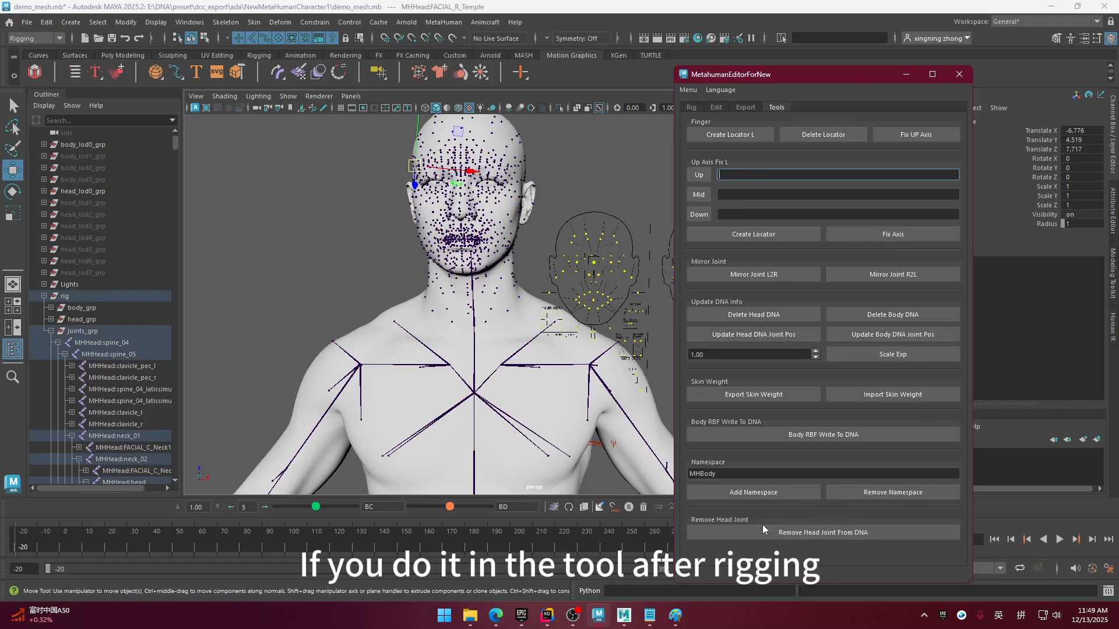
pyautogui.click(688, 107)
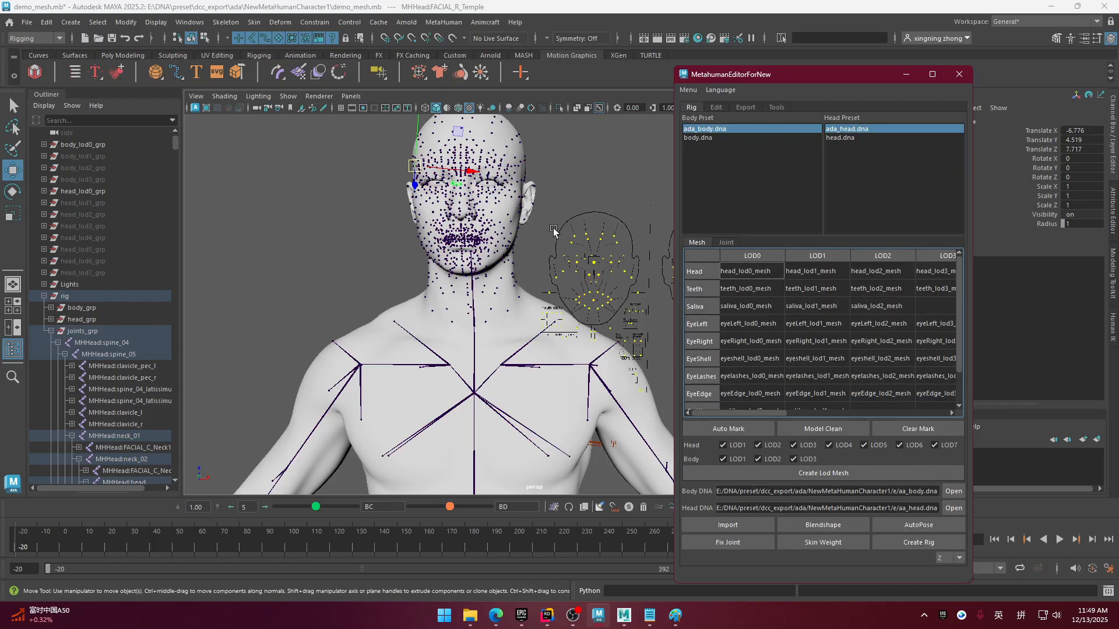
# - Generate the skin weights for the character with the Skin Weight command
pyautogui.keyDown('alt'); pyautogui.moveTo(475, 339); pyautogui.dragTo(485, 294, button='middle'); pyautogui.keyUp('alt')
pyautogui.scroll(-2, 485, 293)
pyautogui.keyDown('alt'); pyautogui.moveTo(485, 291); pyautogui.dragTo(490, 297, button='middle'); pyautogui.keyUp('alt')
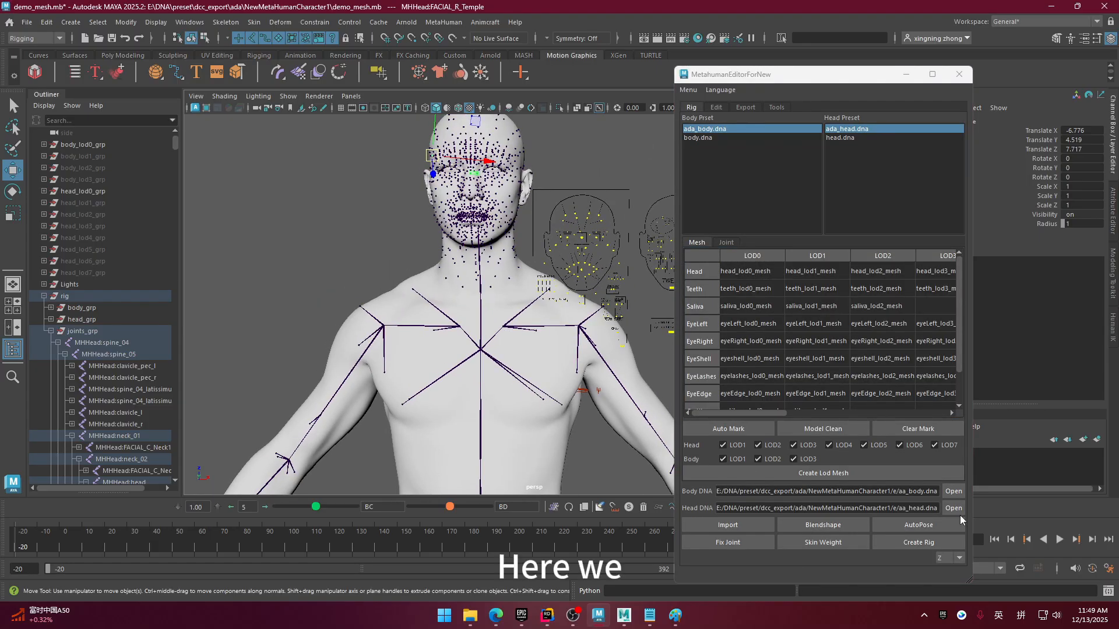
pyautogui.scroll(-2, 525, 350)
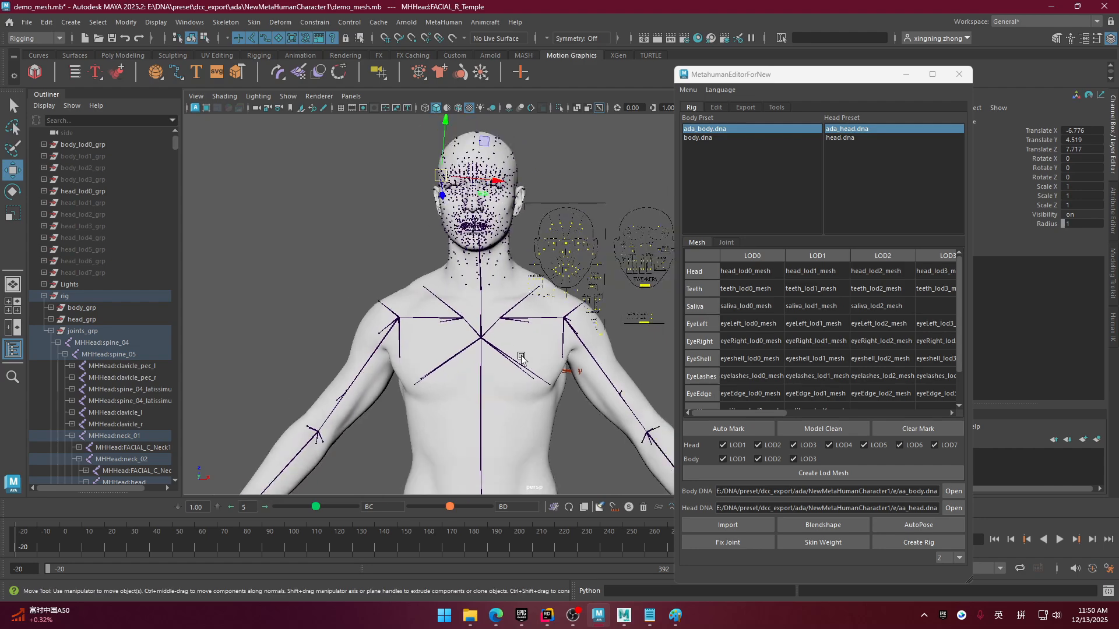
pyautogui.click(839, 542)
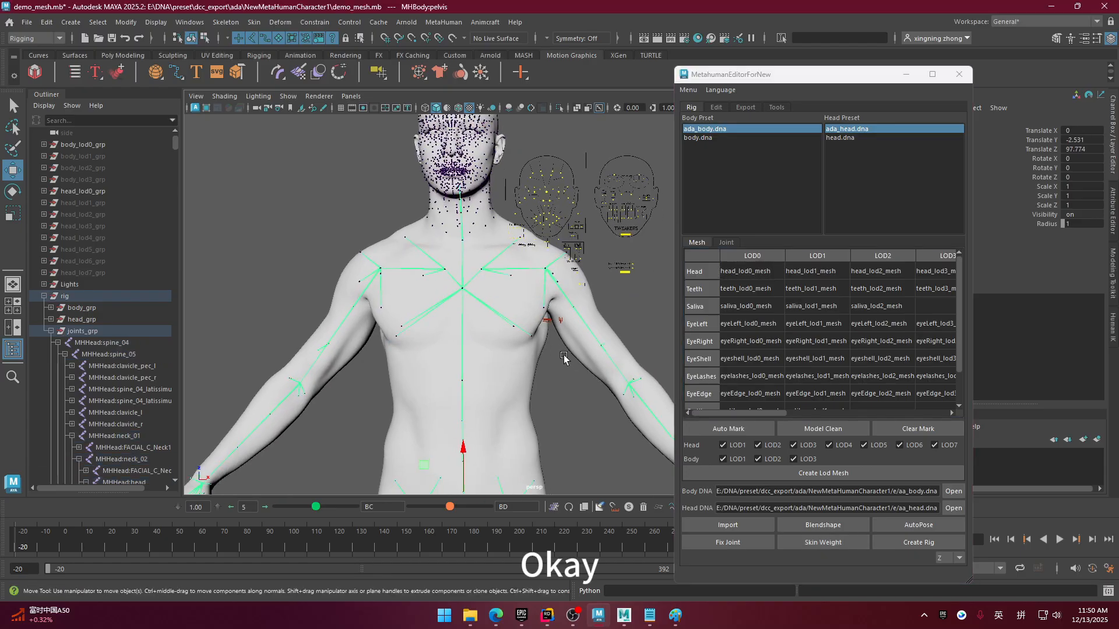
# - Test the skinning by rotating the left lowerarm joint, and undo the rotations
pyautogui.keyDown('alt'); pyautogui.moveTo(567, 370); pyautogui.dragTo(542, 324, button='middle'); pyautogui.keyUp('alt')
pyautogui.scroll(-2, 548, 343)
pyautogui.moveTo(562, 392)
pyautogui.keyDown('alt'); pyautogui.mouseDown()
pyautogui.moveTo(492, 410)
pyautogui.moveTo(552, 410)
pyautogui.mouseUp(); pyautogui.keyUp('alt')
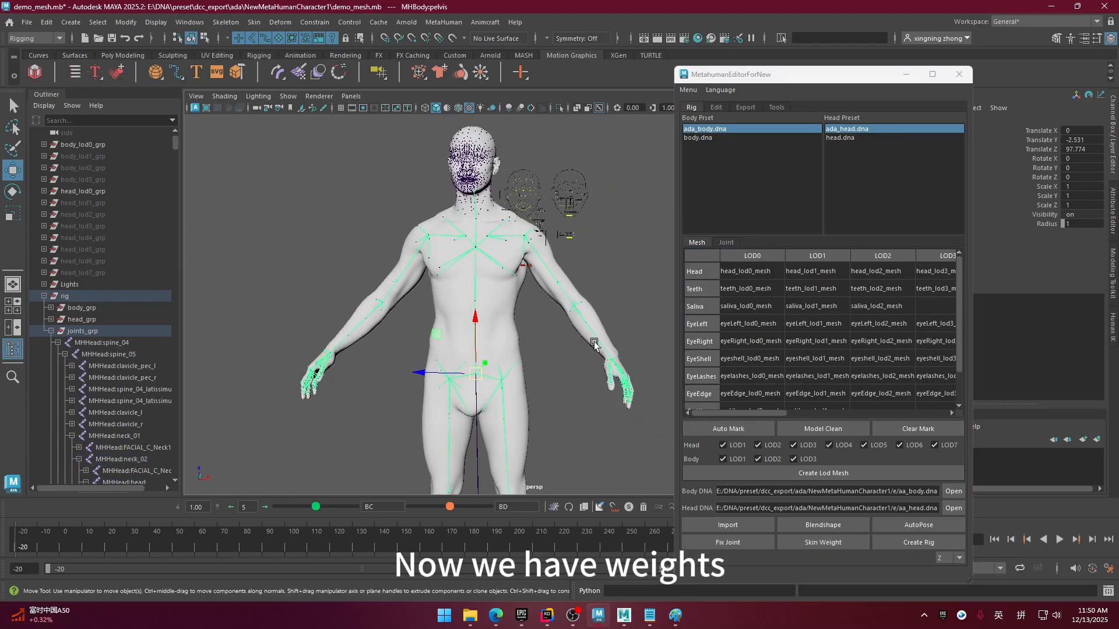
pyautogui.click(577, 315)
pyautogui.scroll(3, 577, 315)
pyautogui.press('e')
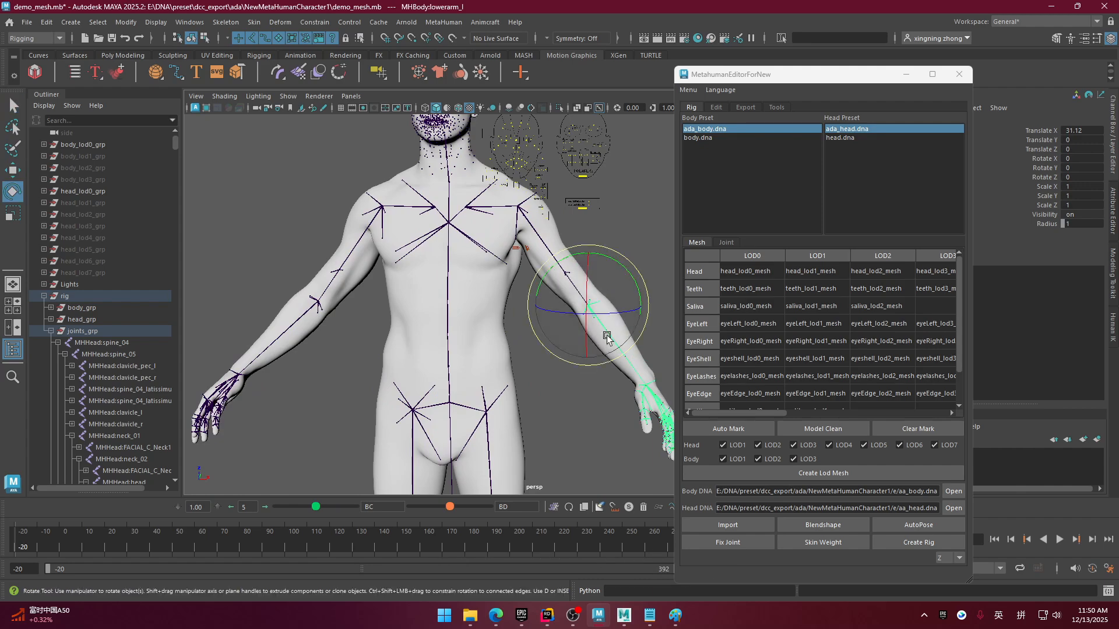
pyautogui.moveTo(617, 332)
pyautogui.mouseDown()
pyautogui.moveTo(607, 320)
pyautogui.moveTo(610, 329)
pyautogui.mouseUp()
pyautogui.hotkey('ctrl', 'z')
pyautogui.keyDown('ctrl'); pyautogui.keyDown('shift'); pyautogui.moveTo(611, 325); pyautogui.dragTo(579, 306, button='right'); pyautogui.keyUp('shift'); pyautogui.keyUp('ctrl')
pyautogui.moveTo(617, 331); pyautogui.dragTo(459, 304)
pyautogui.hotkey('ctrl', 'z')
# - Frame the upper body without a transform tool active and build the character's rig with Create Rig
pyautogui.keyDown('alt'); pyautogui.moveTo(513, 394); pyautogui.dragTo(470, 321, button='middle'); pyautogui.keyUp('alt')
pyautogui.keyDown('alt'); pyautogui.moveTo(499, 369); pyautogui.dragTo(513, 391, button='middle'); pyautogui.keyUp('alt')
pyautogui.keyDown('alt'); pyautogui.moveTo(437, 274); pyautogui.dragTo(481, 395, button='middle'); pyautogui.keyUp('alt')
pyautogui.press('q')
pyautogui.keyDown('alt'); pyautogui.moveTo(481, 395); pyautogui.dragTo(471, 402); pyautogui.keyUp('alt')
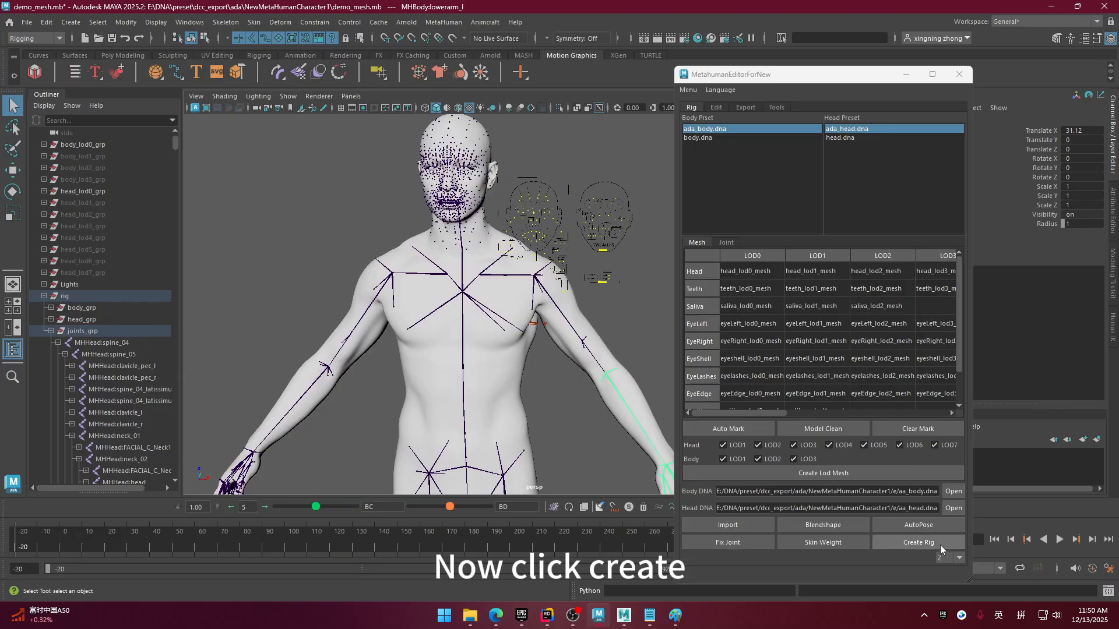
pyautogui.click(918, 542)
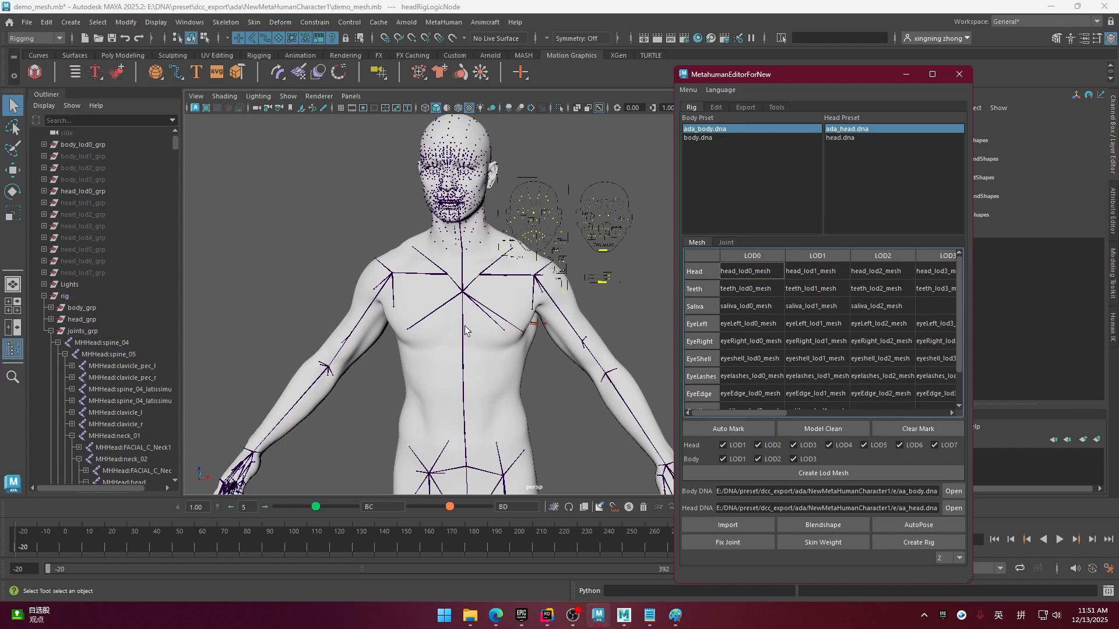
# - Turn on head following for the face control board by moving the CTRL_faceGUIfollowHead slider to 1
pyautogui.scroll(-2, 465, 331)
pyautogui.scroll(6, 547, 326)
pyautogui.keyDown('alt'); pyautogui.moveTo(589, 338); pyautogui.dragTo(527, 356, button='middle'); pyautogui.keyUp('alt')
pyautogui.scroll(-1, 547, 344)
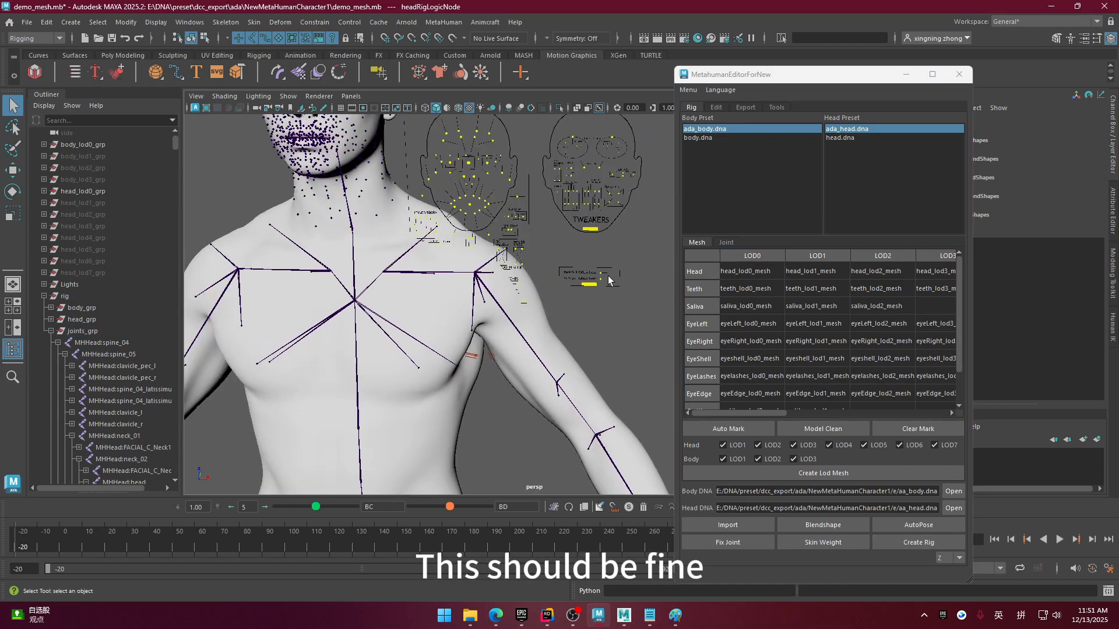
pyautogui.click(600, 273)
pyautogui.press('w')
pyautogui.moveTo(641, 276); pyautogui.dragTo(712, 279)
pyautogui.keyDown('alt'); pyautogui.moveTo(479, 279); pyautogui.dragTo(502, 357, button='middle'); pyautogui.keyUp('alt')
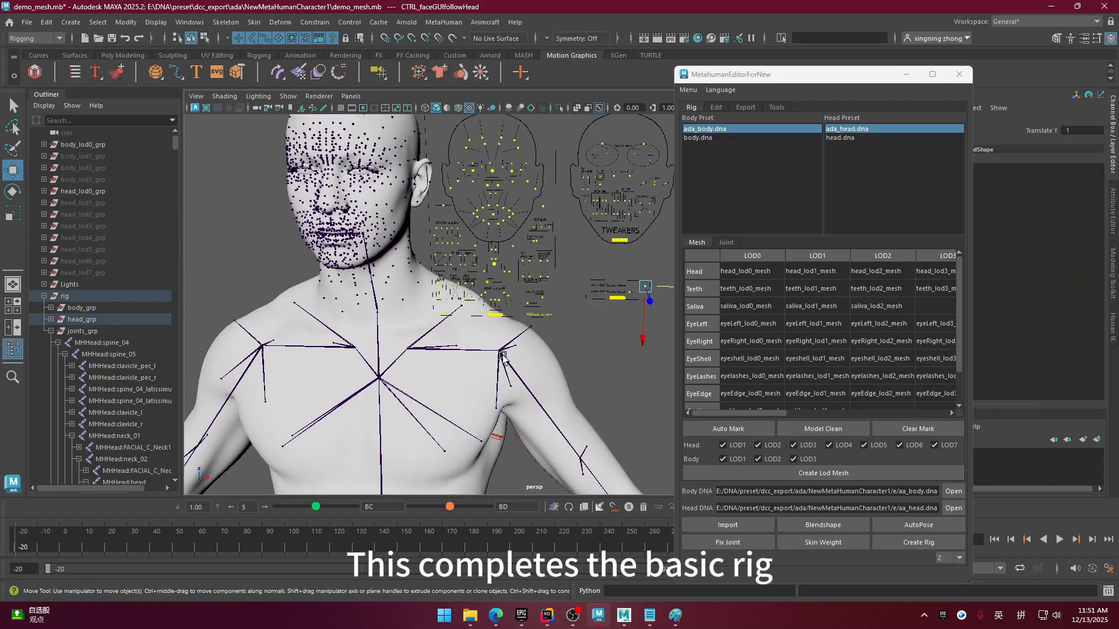
# - Test the jaw deformation by moving the CTRL_C_jaw control on the face board, and undo the move
pyautogui.keyDown('alt'); pyautogui.moveTo(502, 357); pyautogui.dragTo(485, 334); pyautogui.keyUp('alt')
pyautogui.keyDown('alt'); pyautogui.moveTo(485, 334); pyautogui.dragTo(517, 334, button='middle'); pyautogui.keyUp('alt')
pyautogui.click(504, 269)
pyautogui.moveTo(506, 271); pyautogui.dragTo(475, 318)
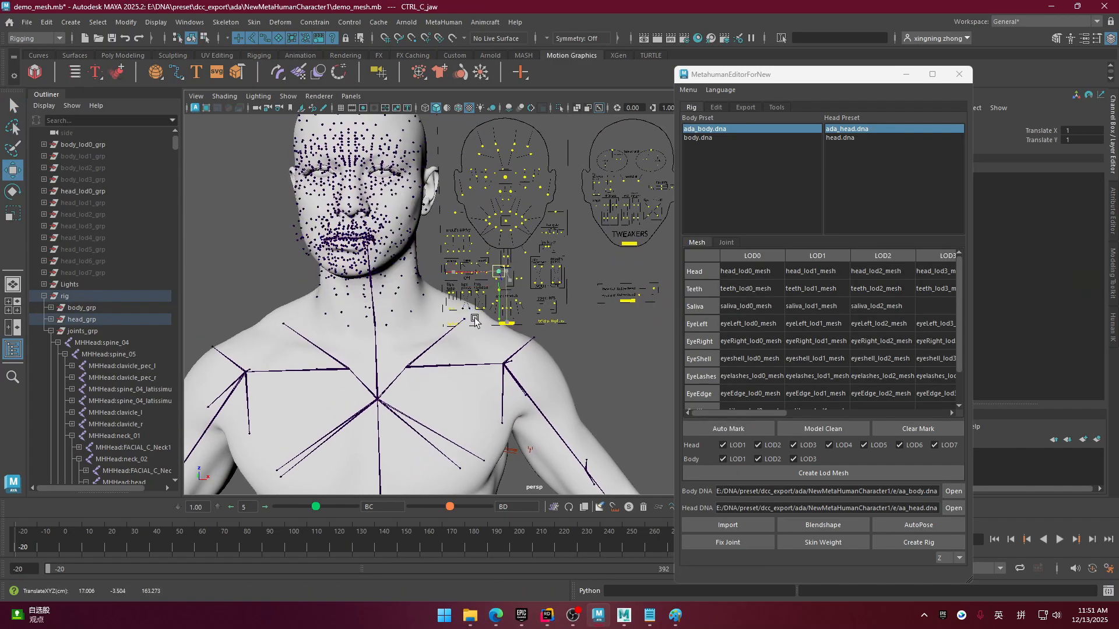
pyautogui.hotkey('ctrl', 'z')
# - Turn off the X-ray display of joints and hide the rig's joints_grp group with its head and body skeletons
pyautogui.click(599, 108)
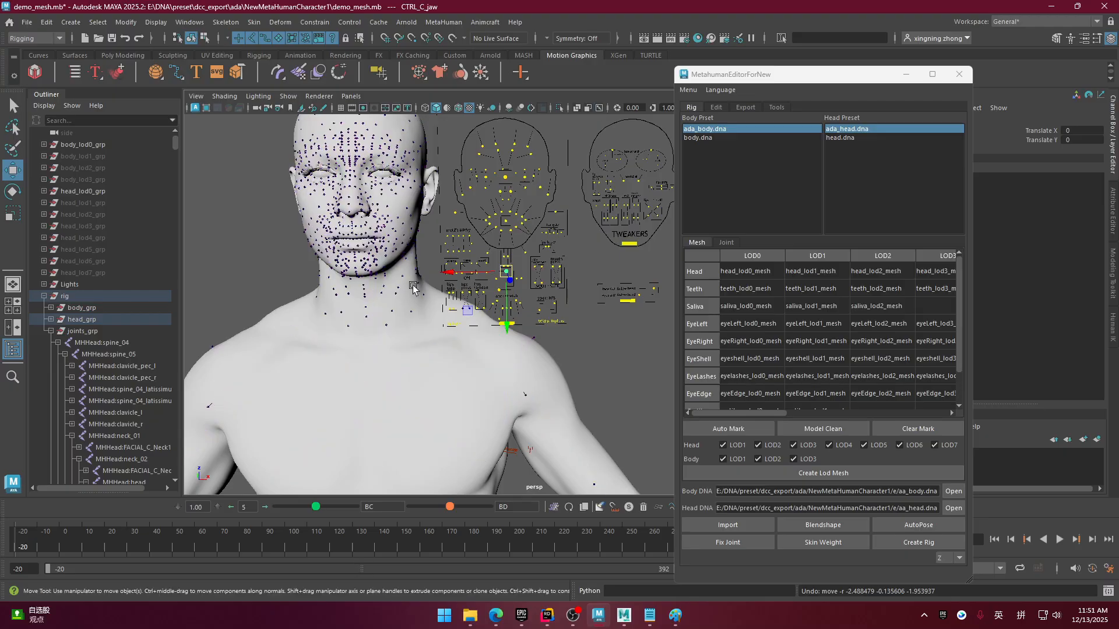
pyautogui.keyDown('alt'); pyautogui.moveTo(412, 285); pyautogui.dragTo(394, 437, button='middle'); pyautogui.keyUp('alt')
pyautogui.hotkey('ctrl', 'z')
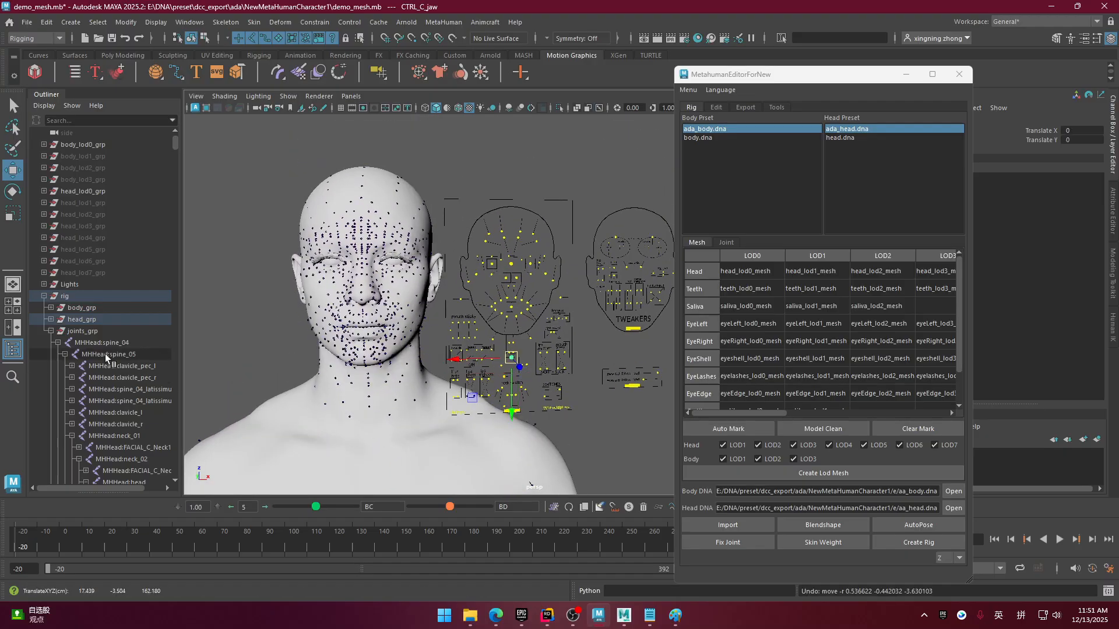
pyautogui.click(100, 343)
pyautogui.click(58, 343)
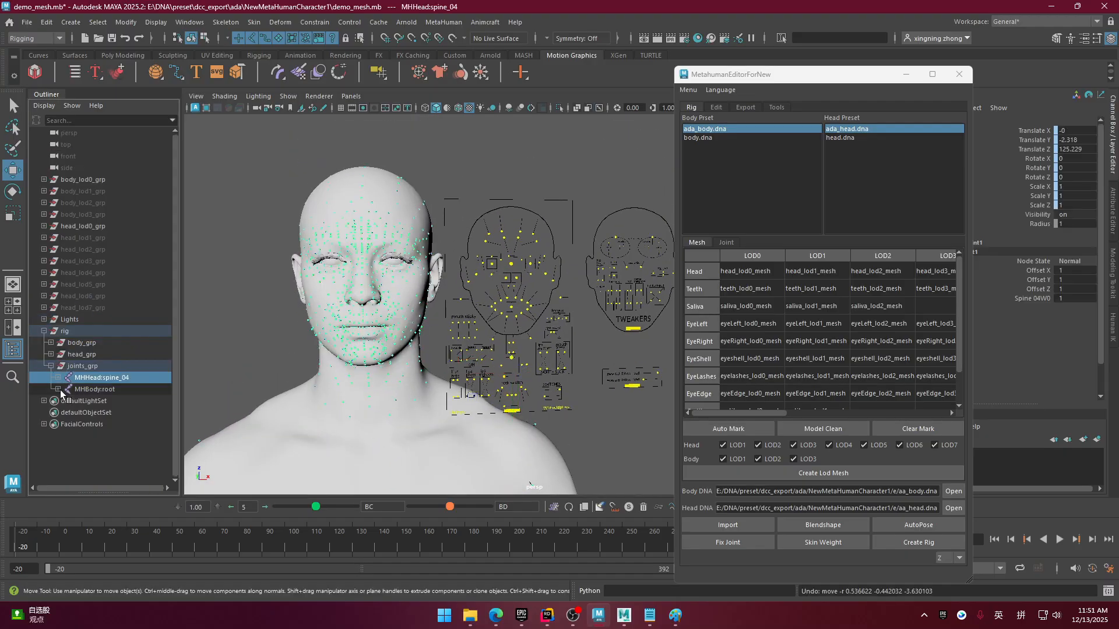
pyautogui.click(58, 389)
pyautogui.click(88, 366)
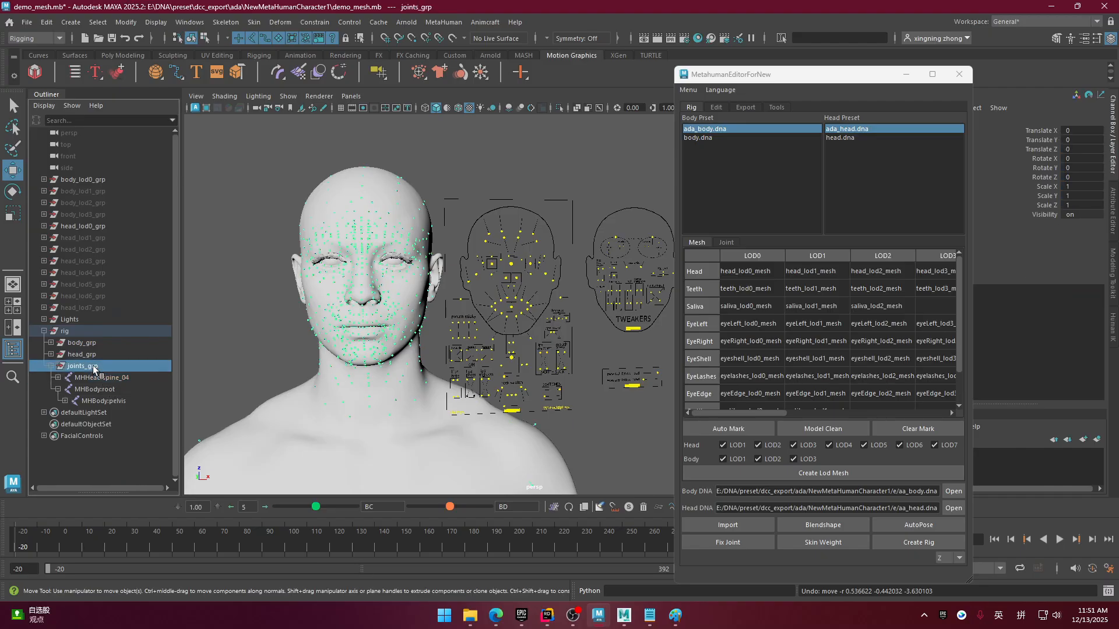
pyautogui.press('h')
# - Test the facial rig by moving the CTRL_C_jaw and CTRL_C_mouth controls, and undo the moves
pyautogui.click(511, 358)
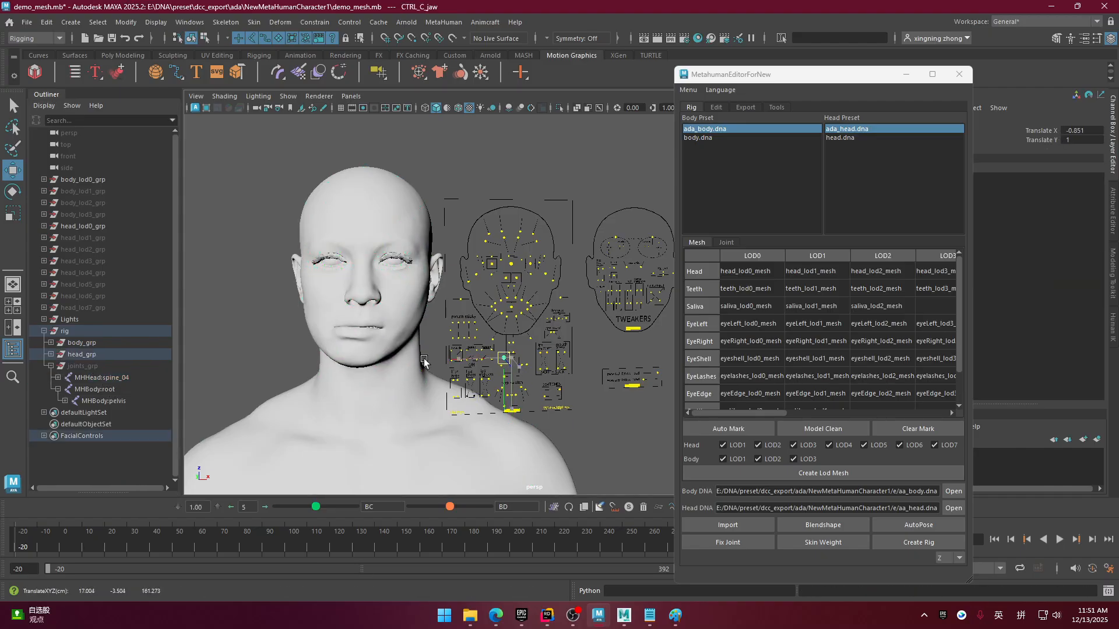
pyautogui.click(511, 305)
pyautogui.moveTo(511, 306)
pyautogui.mouseDown()
pyautogui.moveTo(520, 310)
pyautogui.moveTo(512, 291)
pyautogui.mouseUp()
pyautogui.hotkey('ctrl', 'z')
pyautogui.moveTo(477, 412)
pyautogui.keyDown('alt'); pyautogui.mouseDown(button='middle')
pyautogui.moveTo(494, 385)
pyautogui.moveTo(489, 396)
pyautogui.moveTo(472, 394)
pyautogui.mouseUp(button='middle'); pyautogui.keyUp('alt')
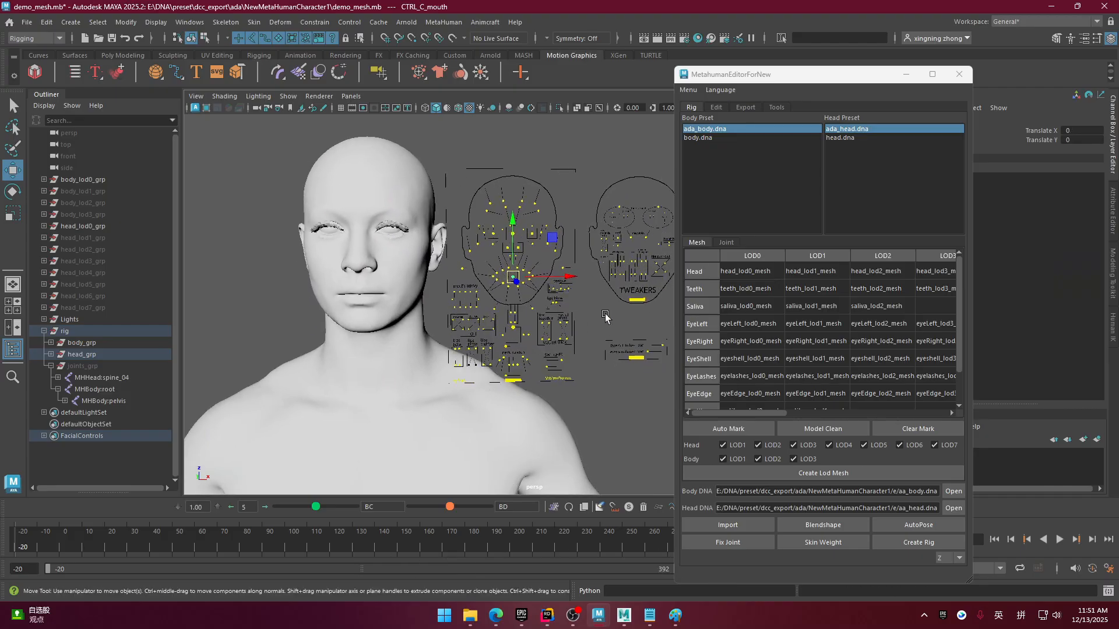
pyautogui.keyDown('alt'); pyautogui.moveTo(555, 411); pyautogui.dragTo(572, 371, button='middle'); pyautogui.keyUp('alt')
pyautogui.keyDown('alt'); pyautogui.moveTo(572, 371); pyautogui.dragTo(529, 404, button='right'); pyautogui.keyUp('alt')
pyautogui.keyDown('alt'); pyautogui.moveTo(479, 424); pyautogui.dragTo(601, 307, button='middle'); pyautogui.keyUp('alt')
pyautogui.scroll(-3, 494, 394)
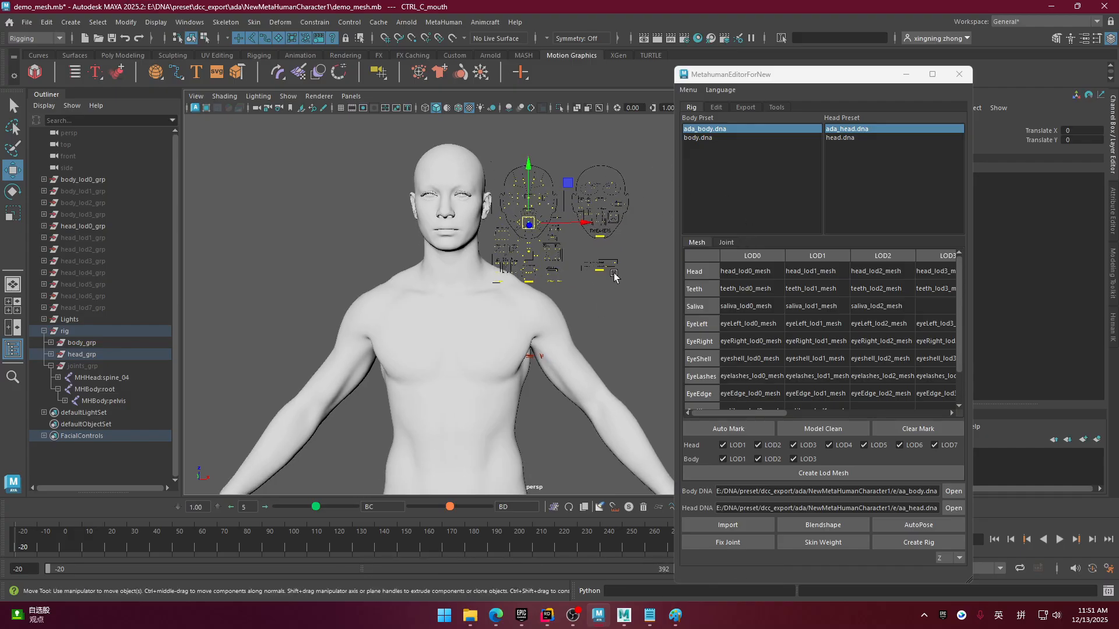
pyautogui.keyDown('alt'); pyautogui.moveTo(614, 276); pyautogui.dragTo(564, 349, button='right'); pyautogui.keyUp('alt')
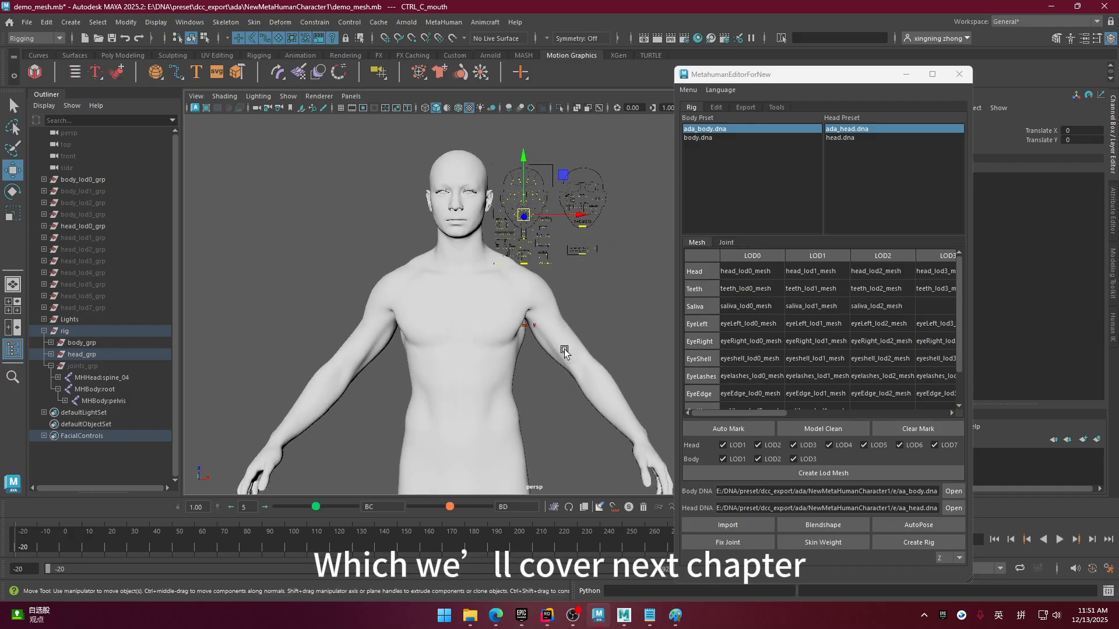